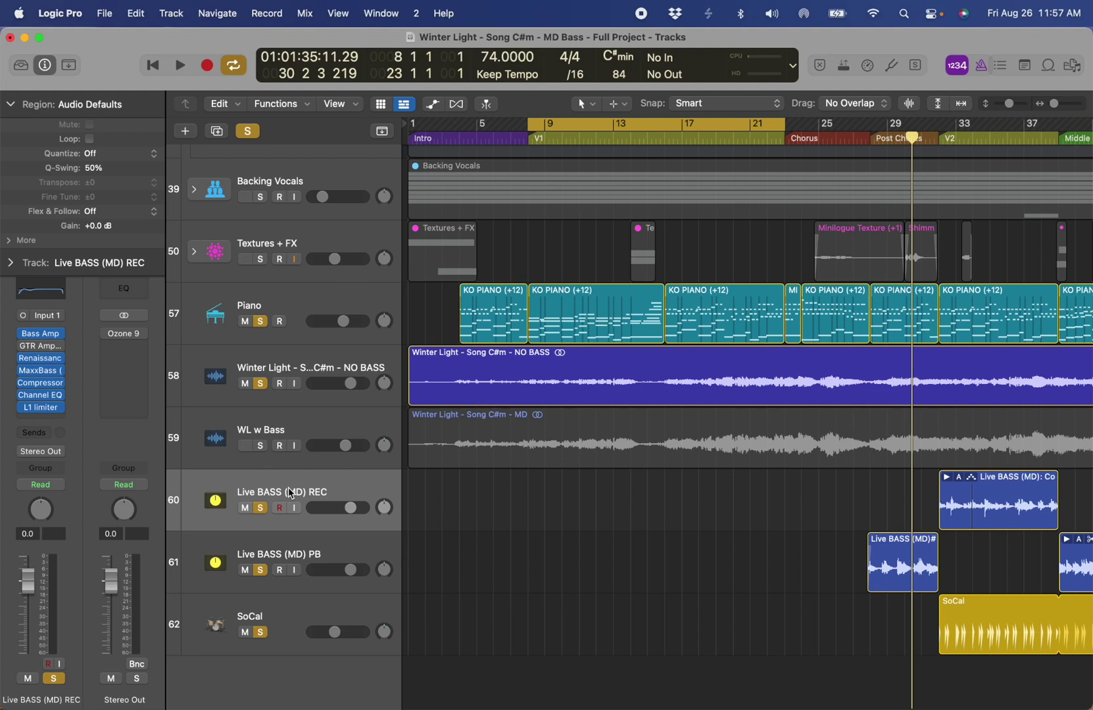
- Duplicate the Live BASS (MD) REC track and select track 60
key("super+d")
key("super+d")
scroll(290, 519, "down", 3)
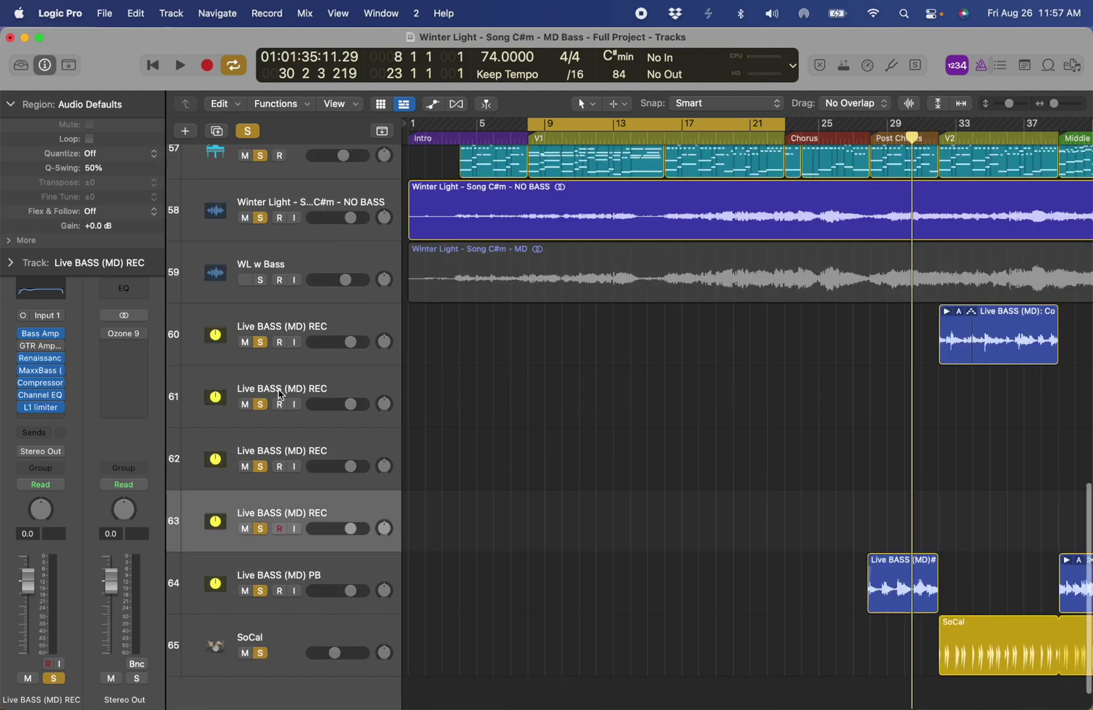
left_click(337, 312)
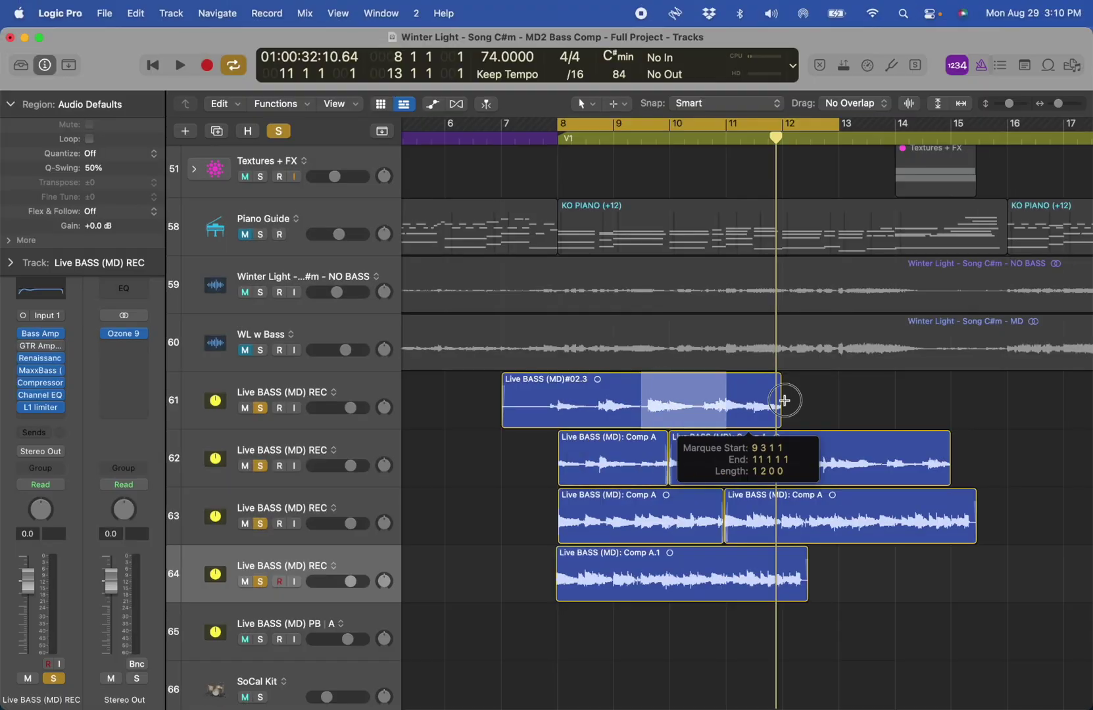
left_click_drag(727, 429, 734, 431)
- Trim the Comp A takes on tracks 62–64, keeping only bars 11–12 on track 63
left_click_drag(642, 455, 476, 454)
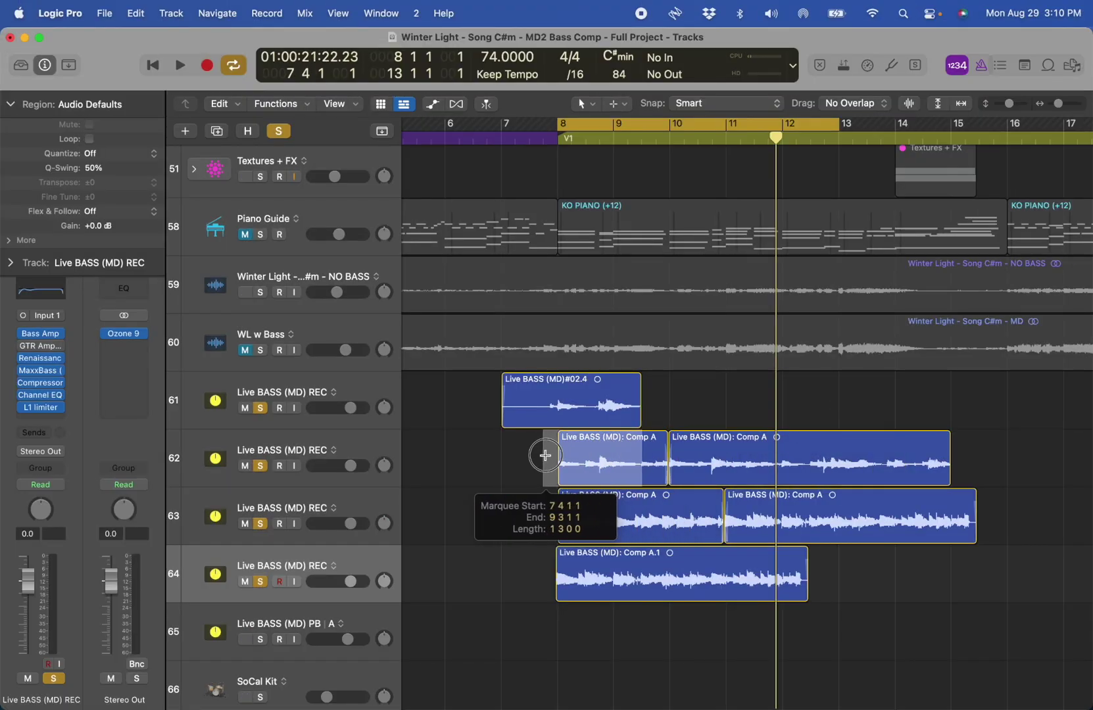
key("Delete")
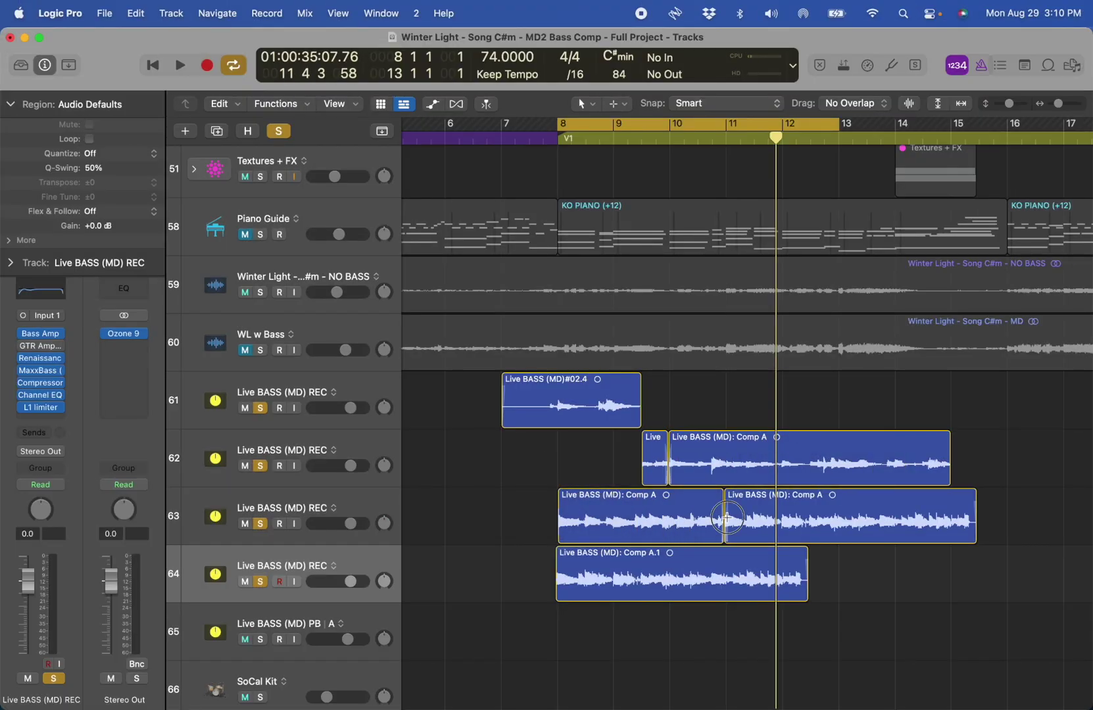
left_click_drag(726, 517, 781, 518)
key("Delete")
key("Delete")
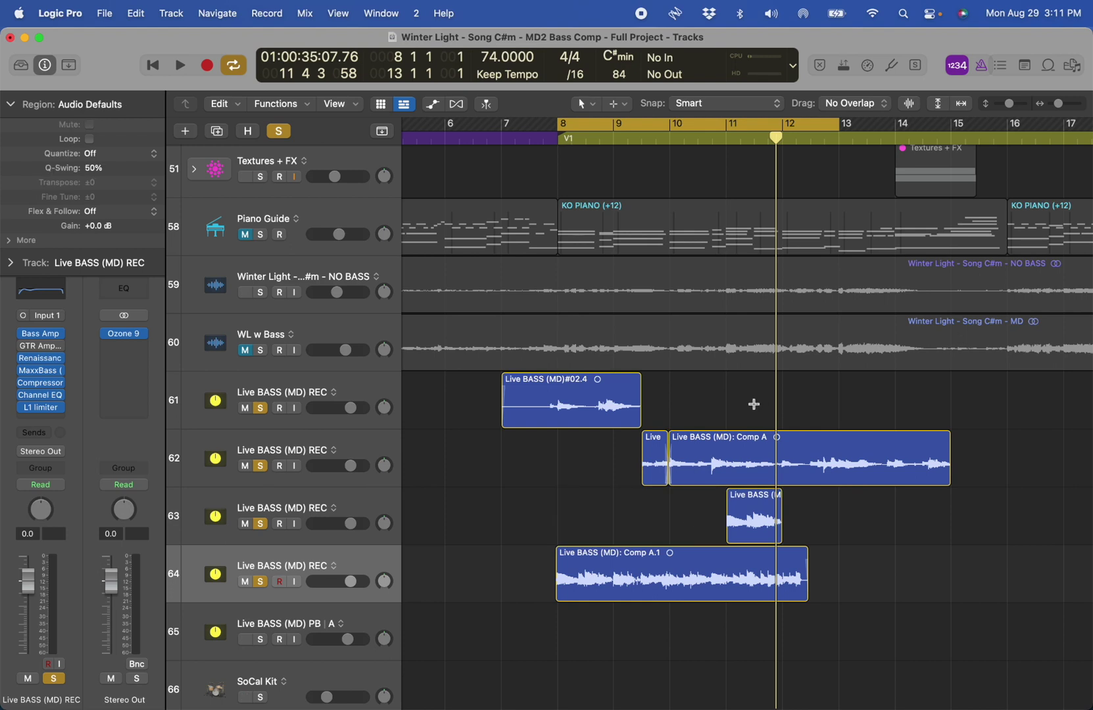
left_click_drag(726, 461, 960, 457)
key("Delete")
left_click_drag(784, 566, 152, 576)
key("Delete")
- Move the takes from tracks 62, 63 and 64 up onto track 61
left_click_drag(789, 440, 687, 403)
left_click_drag(786, 513, 786, 397)
left_click_drag(826, 577, 826, 416)
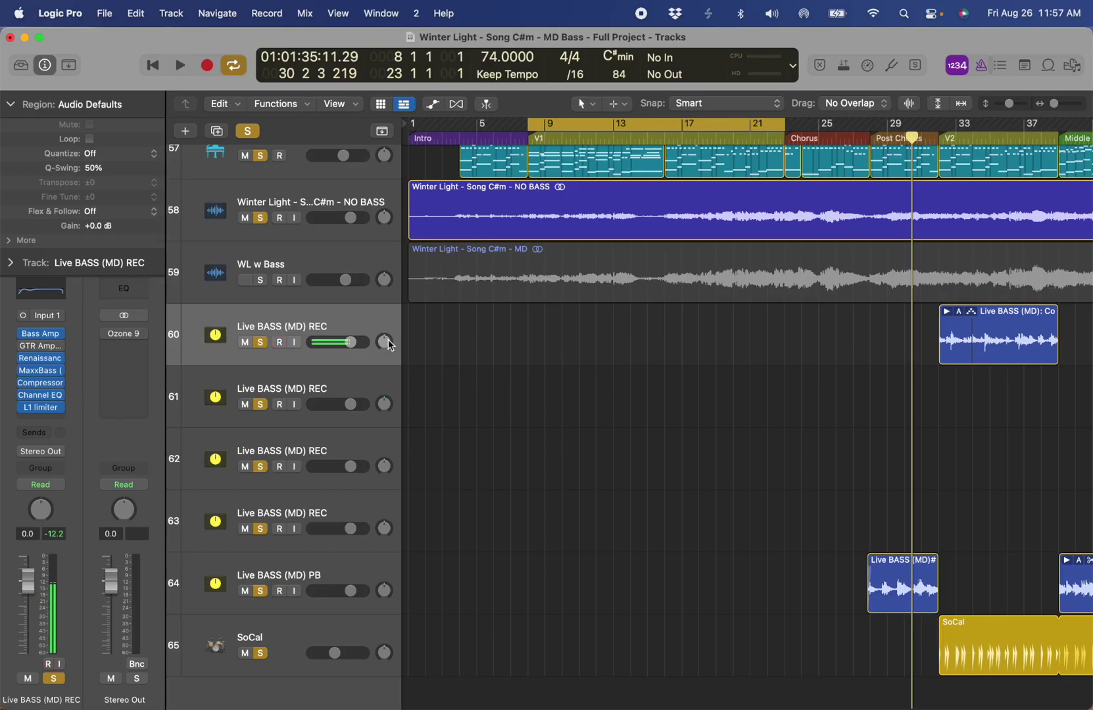
- Remove the extra empty REC track, then arm and disarm track 60
key("super+z")
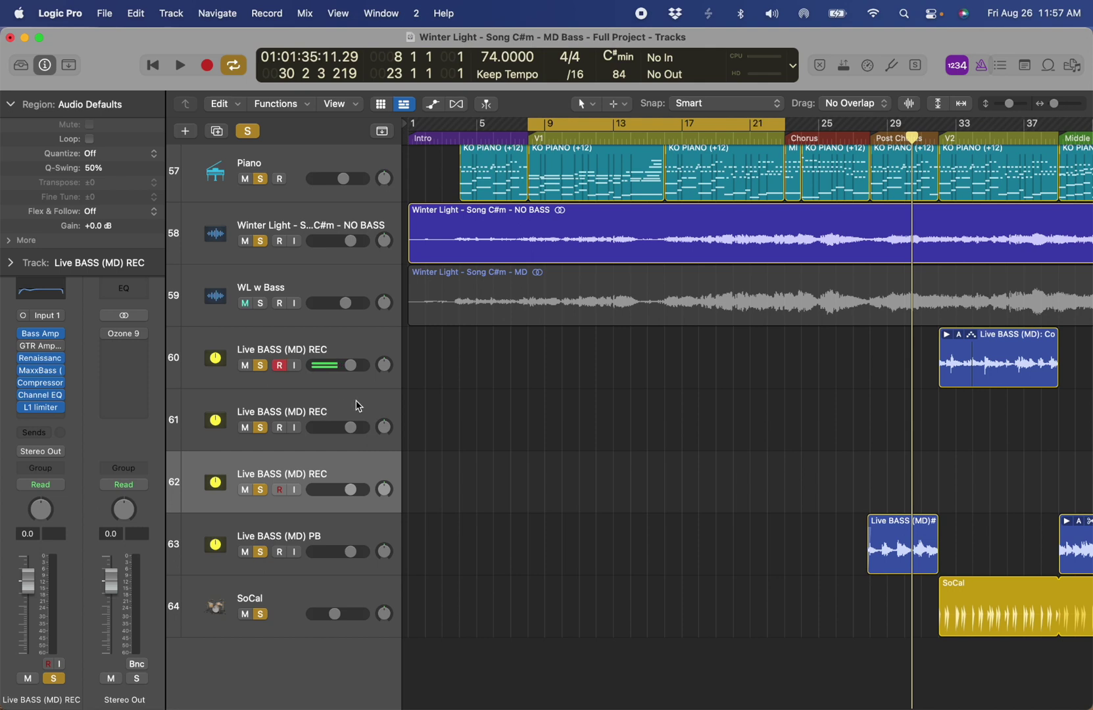
left_click(360, 349)
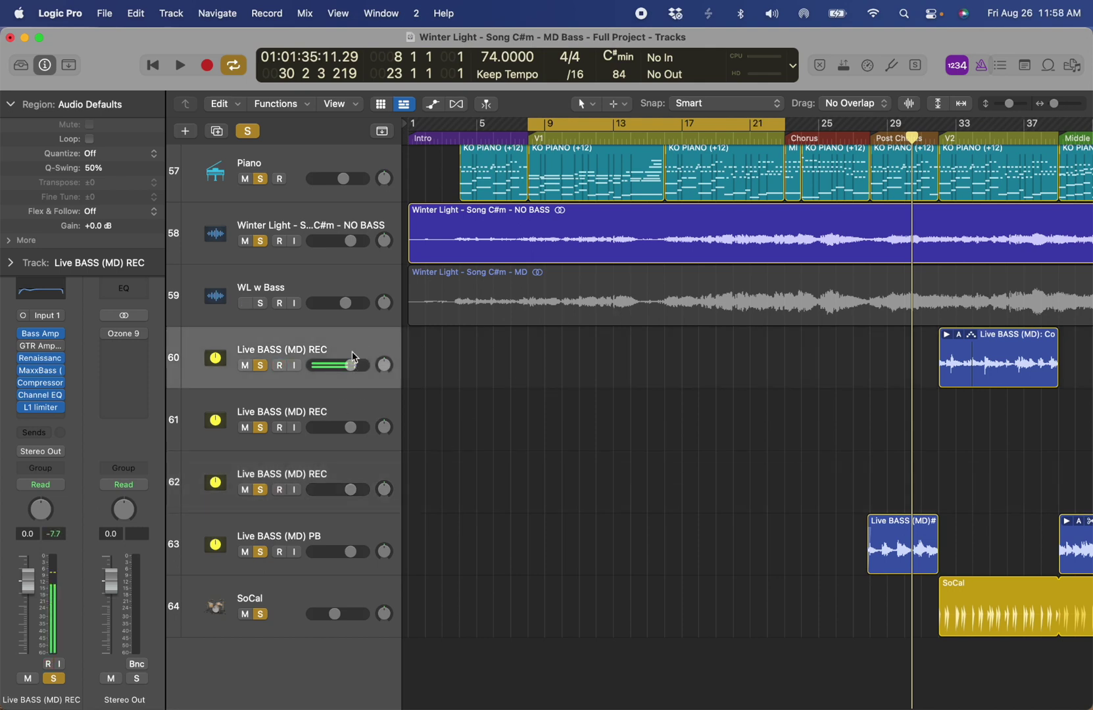
left_click(324, 341)
left_click(279, 367)
- Reselect Live BASS (MD) REC track 60 and record-enable it
scroll(632, 406, "up", 2)
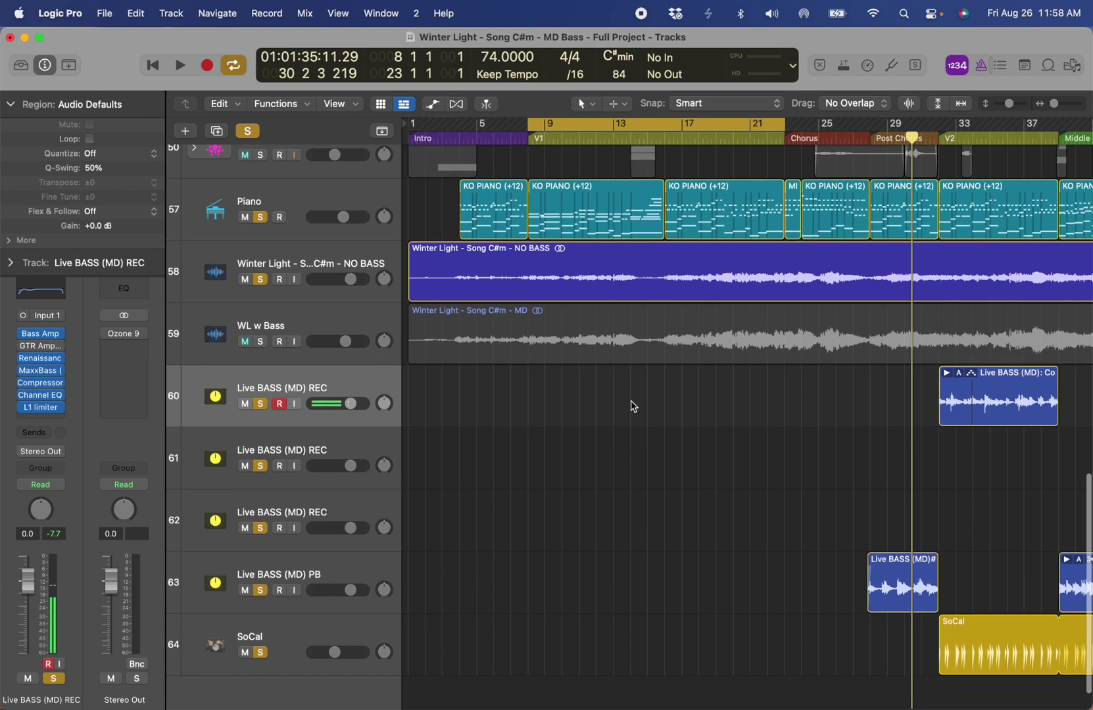
left_click(343, 257)
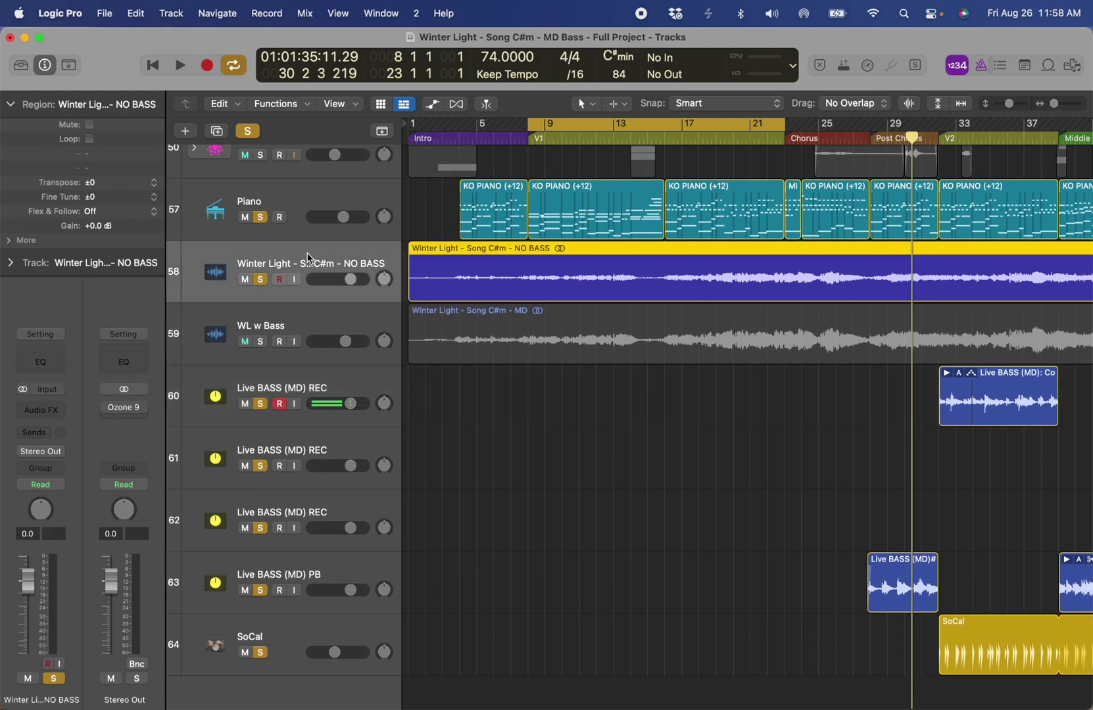
scroll(252, 301, "up", 2)
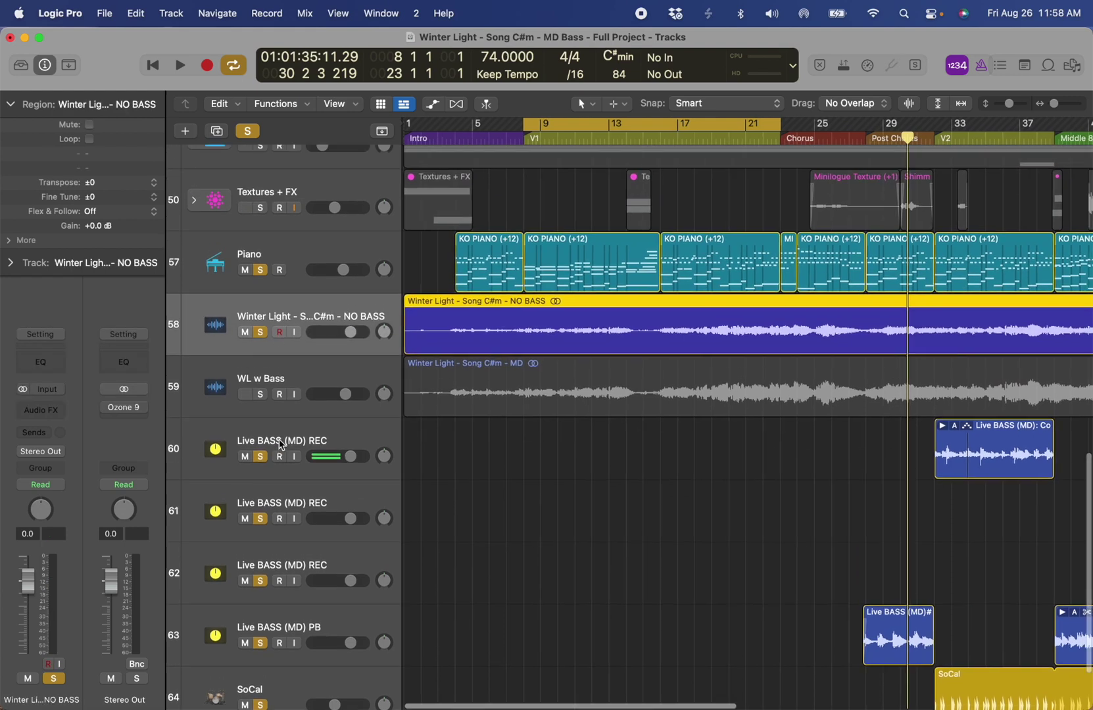
scroll(276, 322, "down", 4)
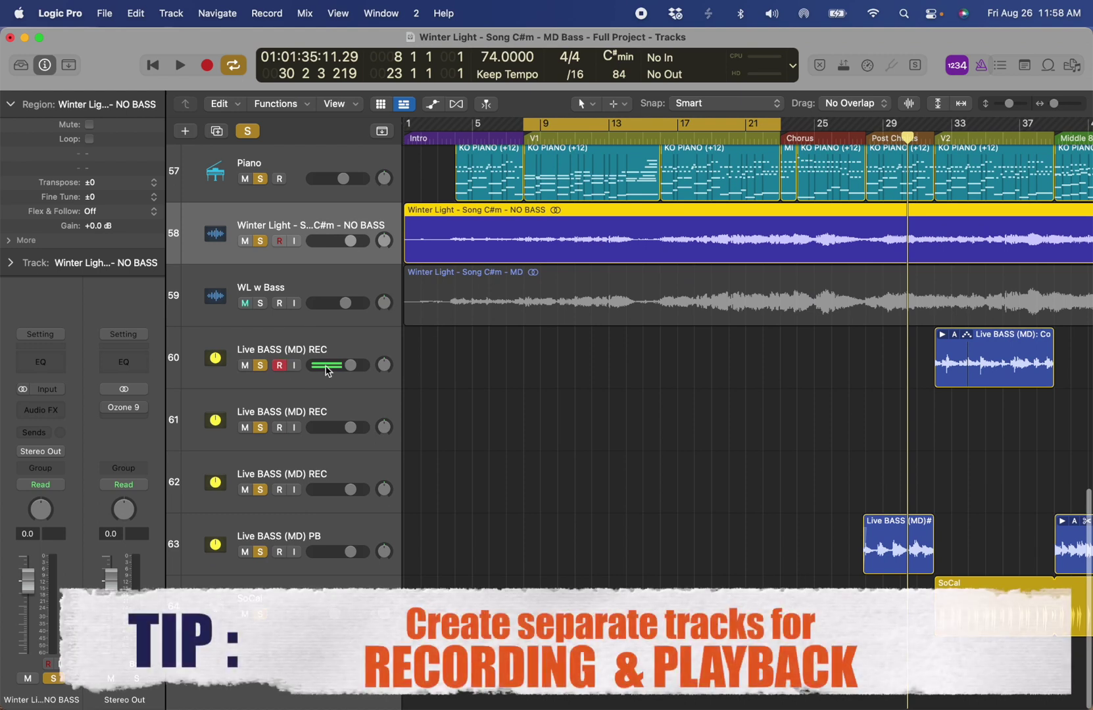
left_click(315, 347)
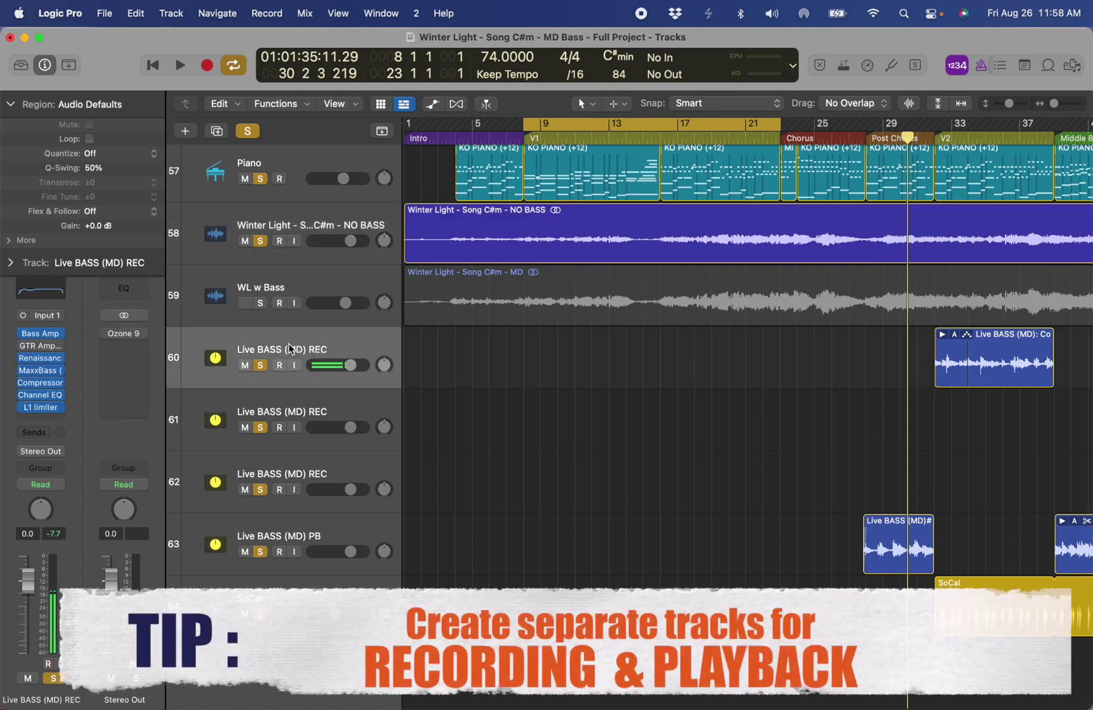
left_click(280, 365)
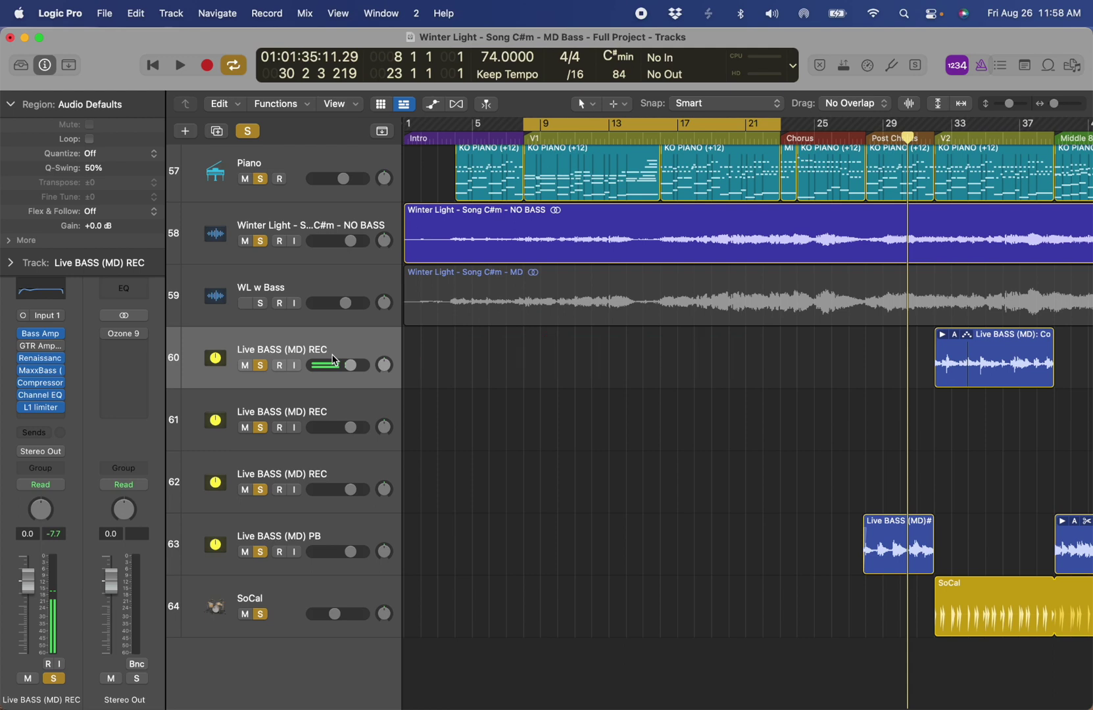
- Move the Live BASS (MD)# take to track 60 and the Comp take to track 61
left_click_drag(898, 545, 905, 361)
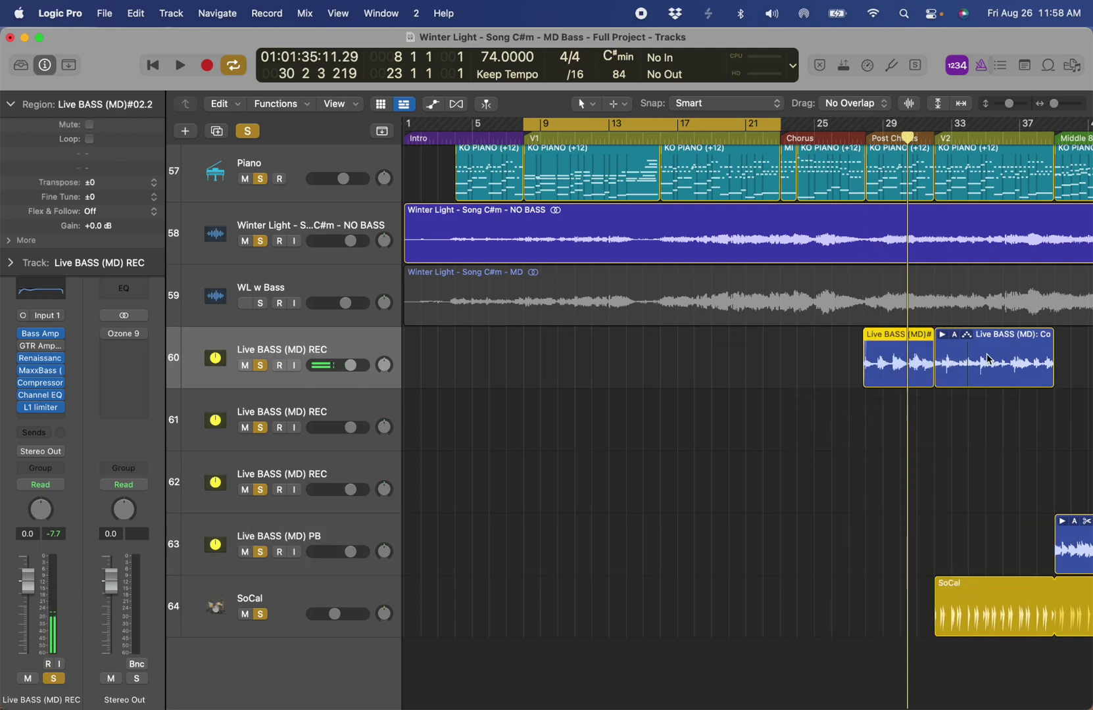
left_click_drag(988, 359, 989, 421)
left_click_drag(867, 123, 951, 123)
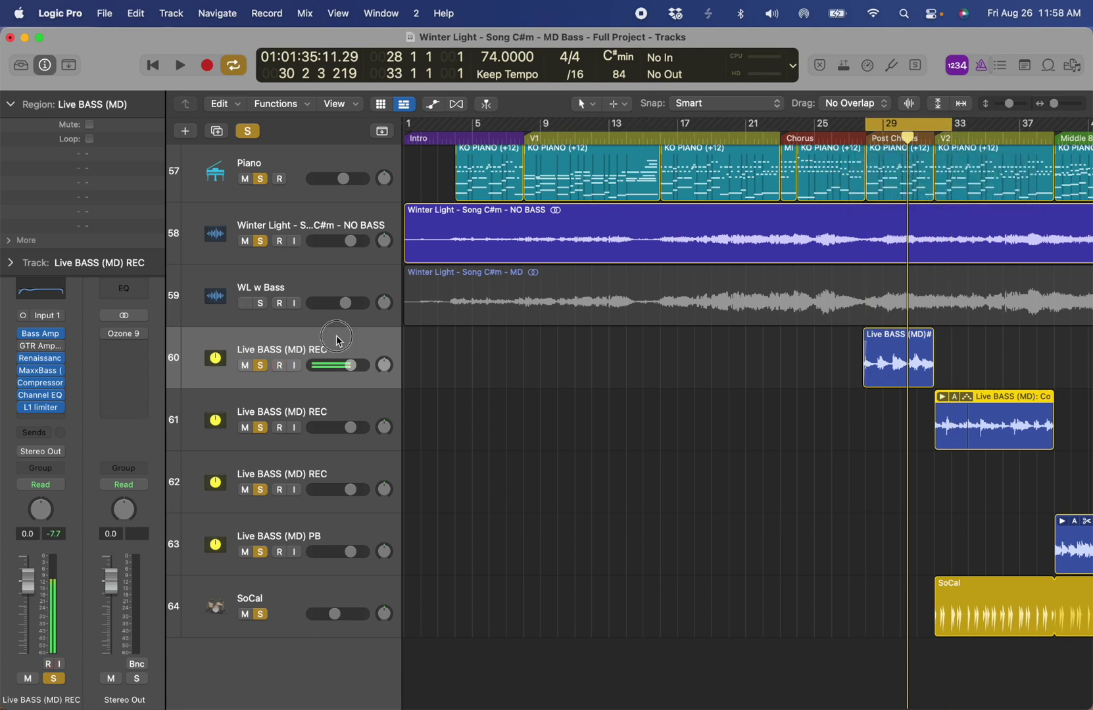
left_click(911, 376)
- Audition the take, set the cycle to bars 31–35, and record a new bass take
key("space")
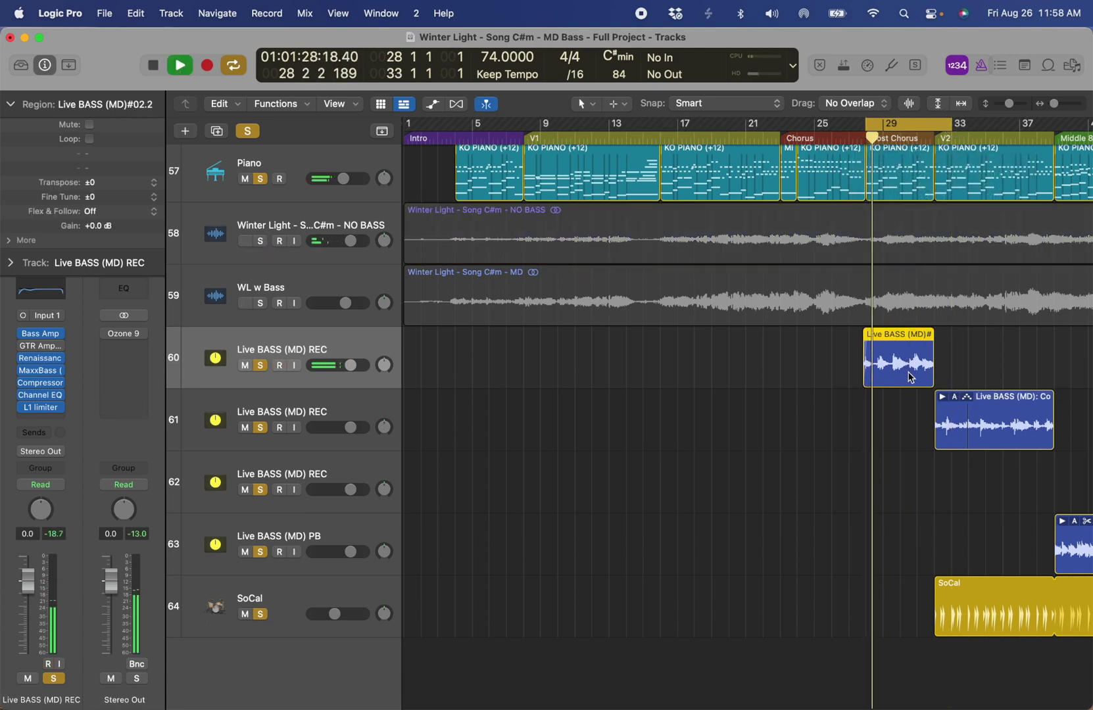
key("space")
scroll(910, 377, "right", 10)
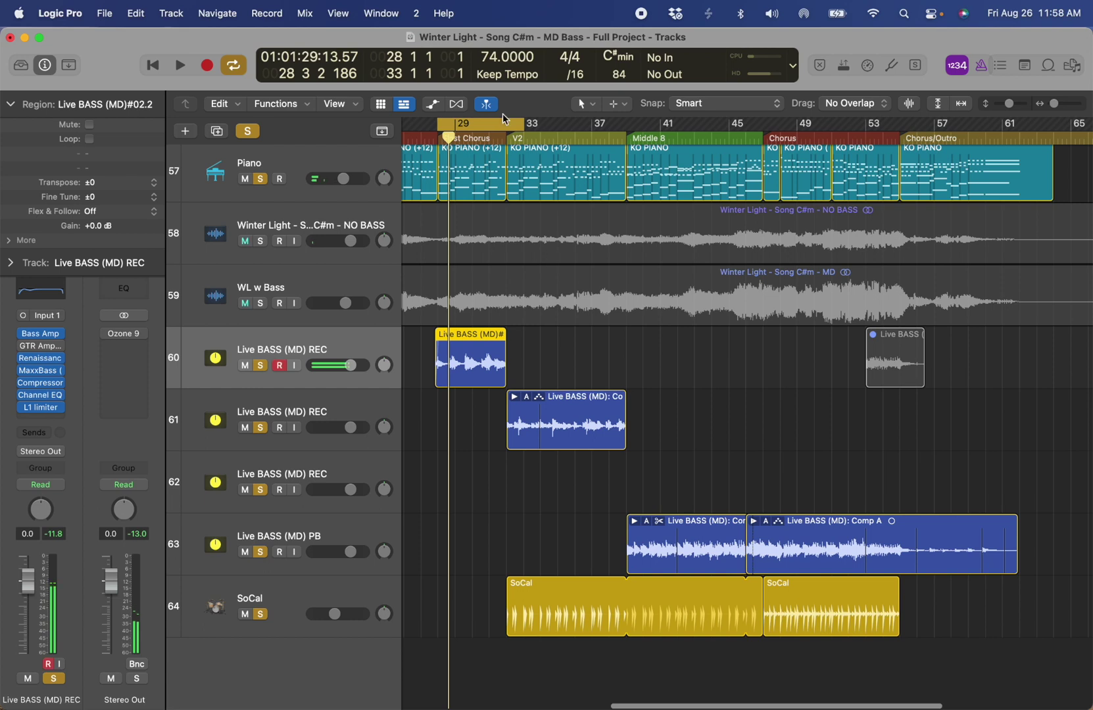
left_click_drag(493, 135, 558, 131)
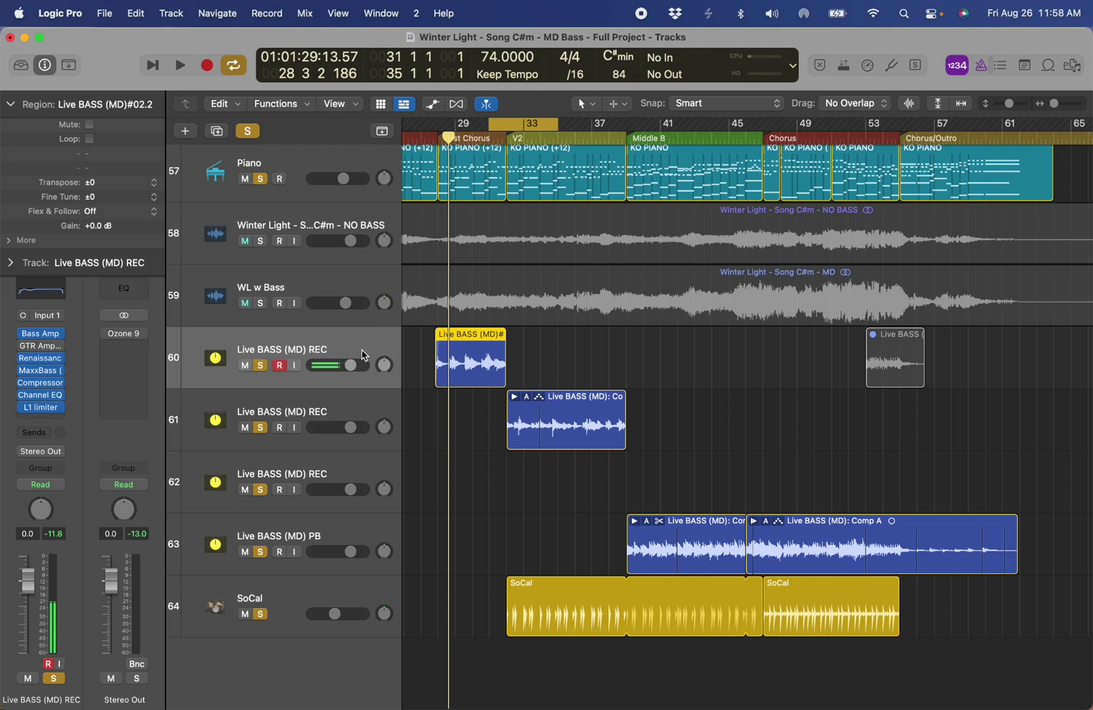
key("r")
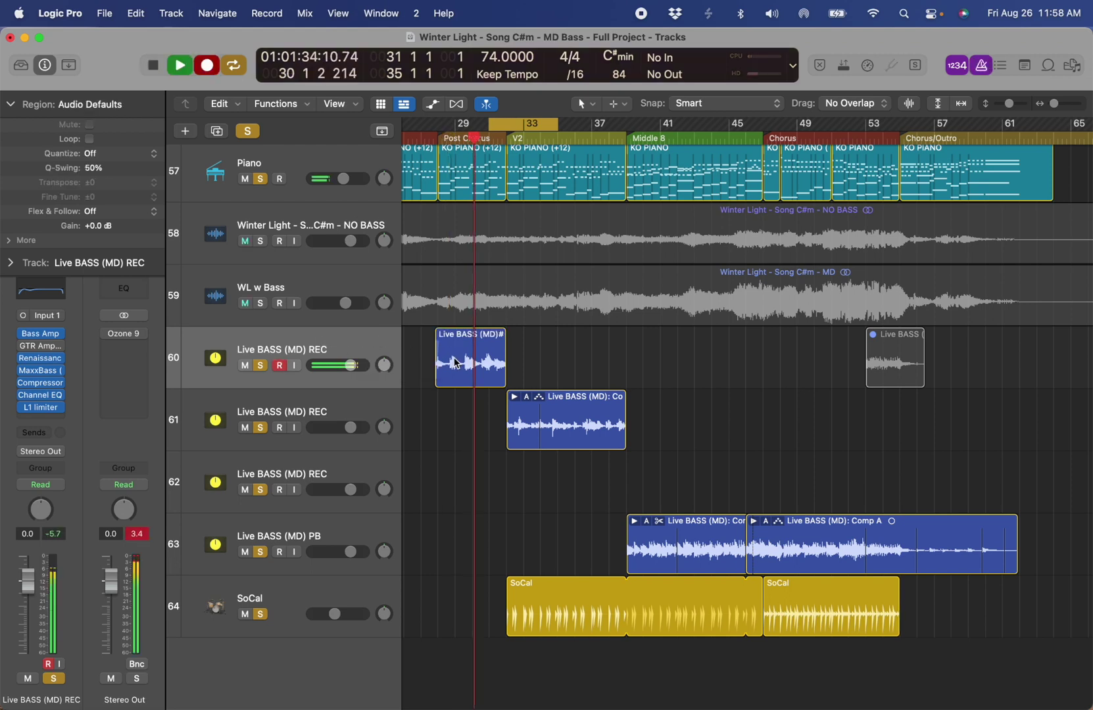
key("space")
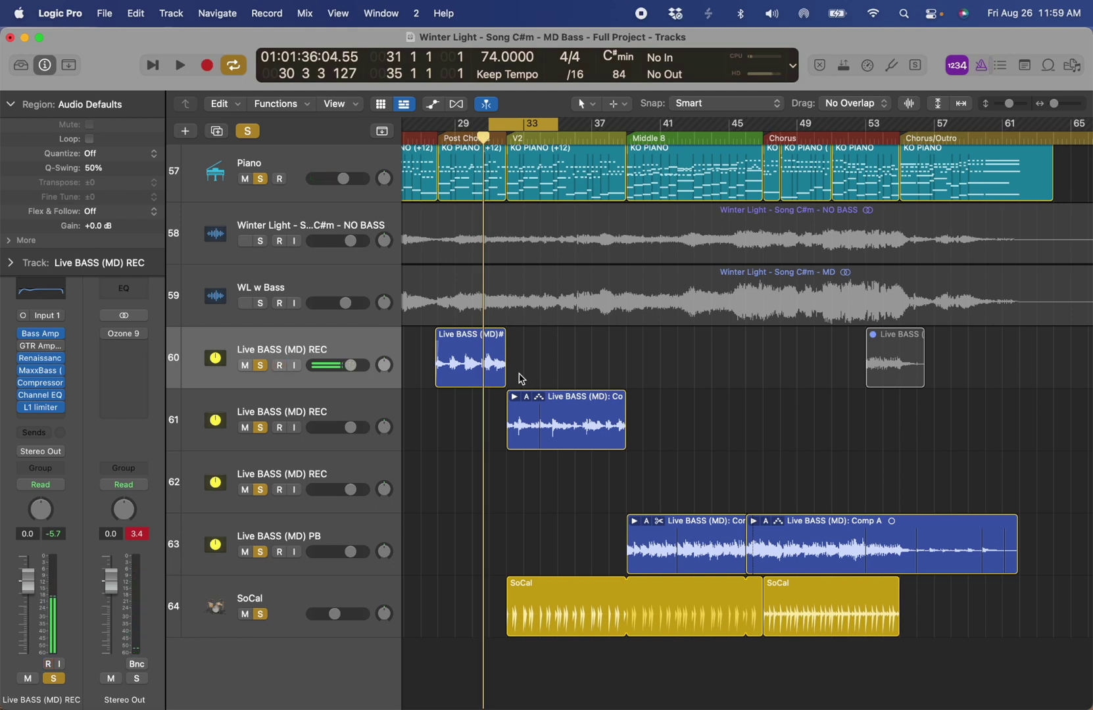
- Name the playback track Live BASS (MD) PB
left_click(343, 352)
key("super+d")
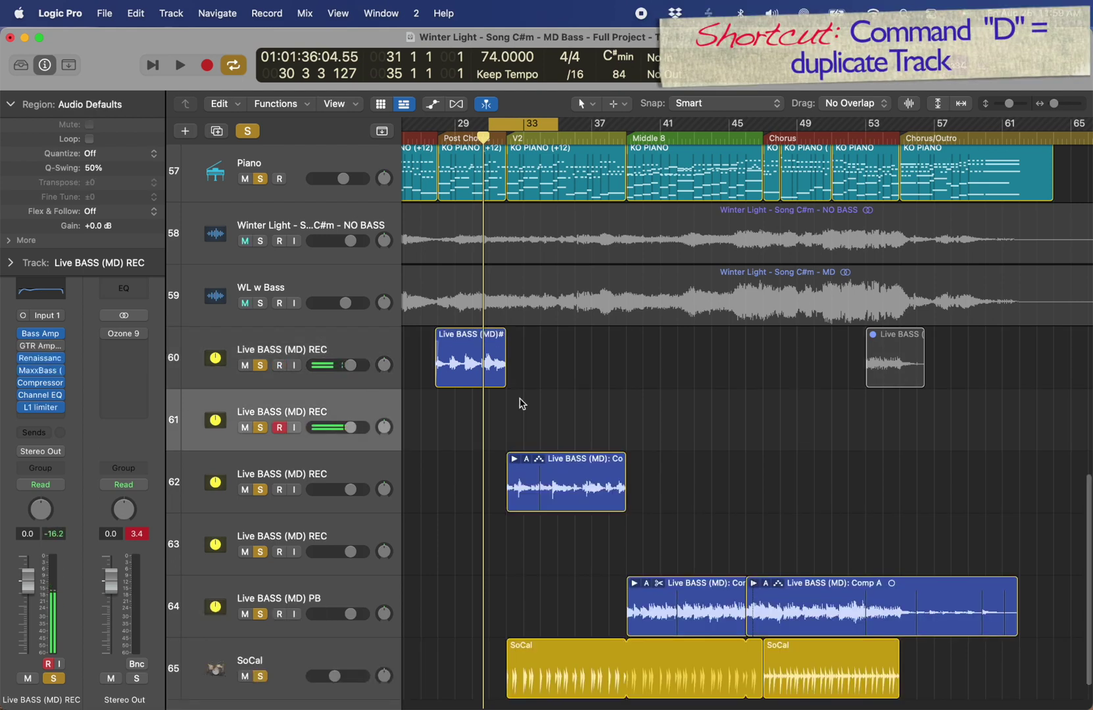
key("super+z")
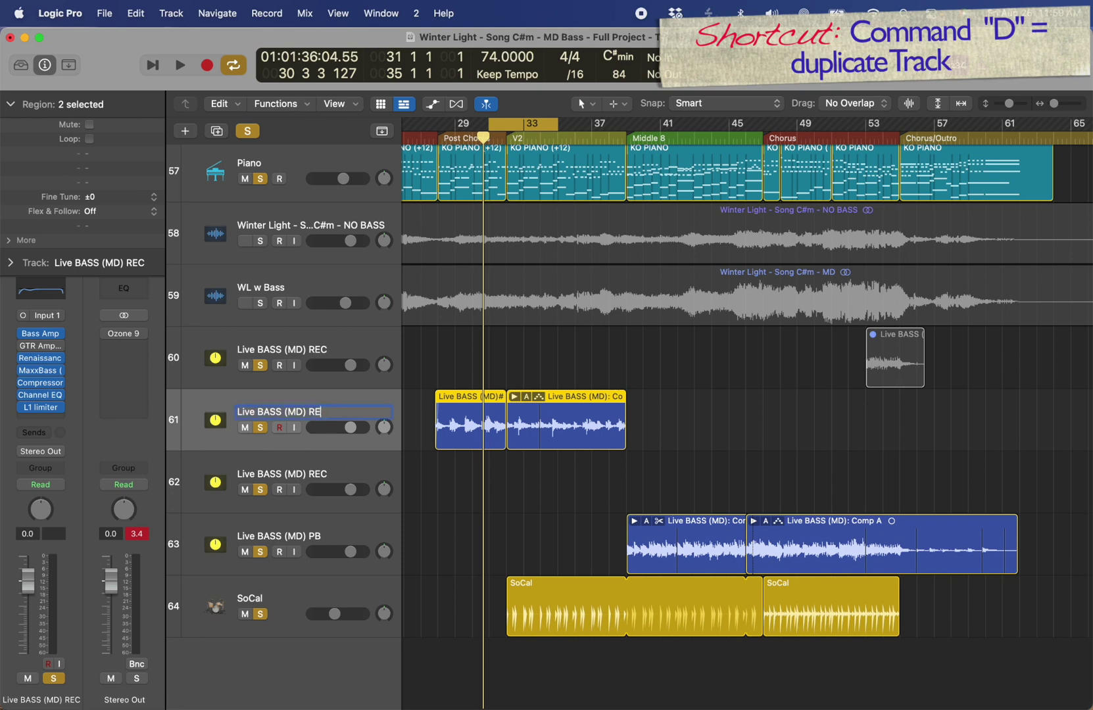
type("PB")
key("Return")
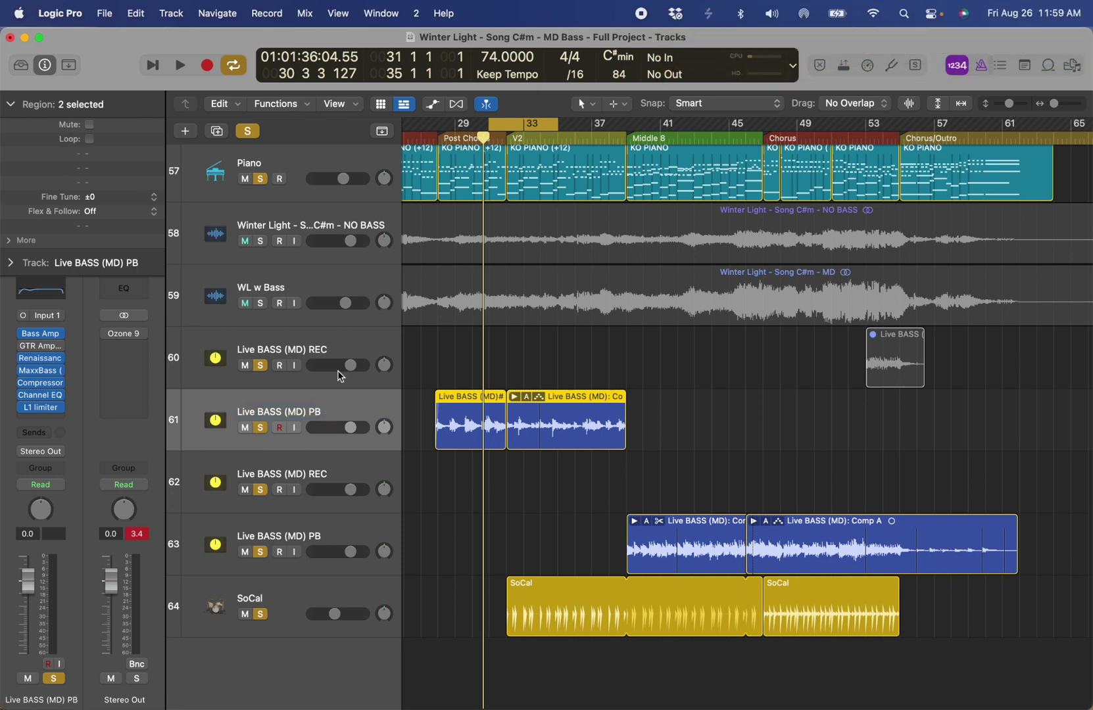
- Record-arm track 60 and delete the second region from the PB track
left_click(340, 342)
left_click(280, 367)
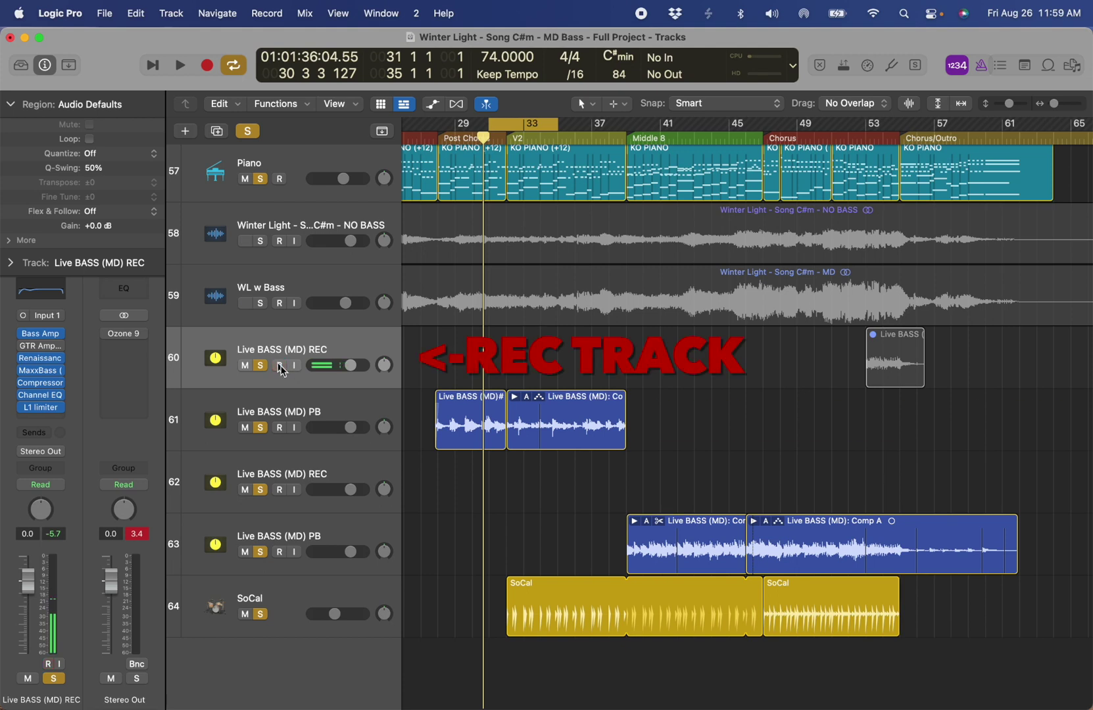
left_click(329, 408)
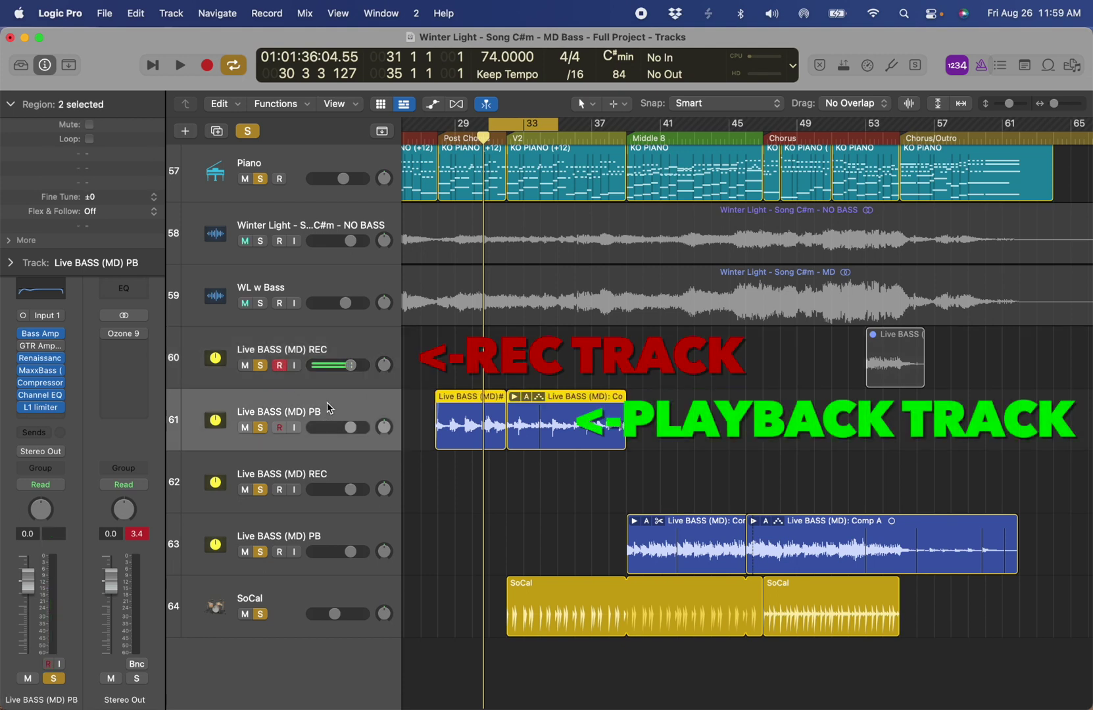
left_click(428, 393)
left_click(364, 355)
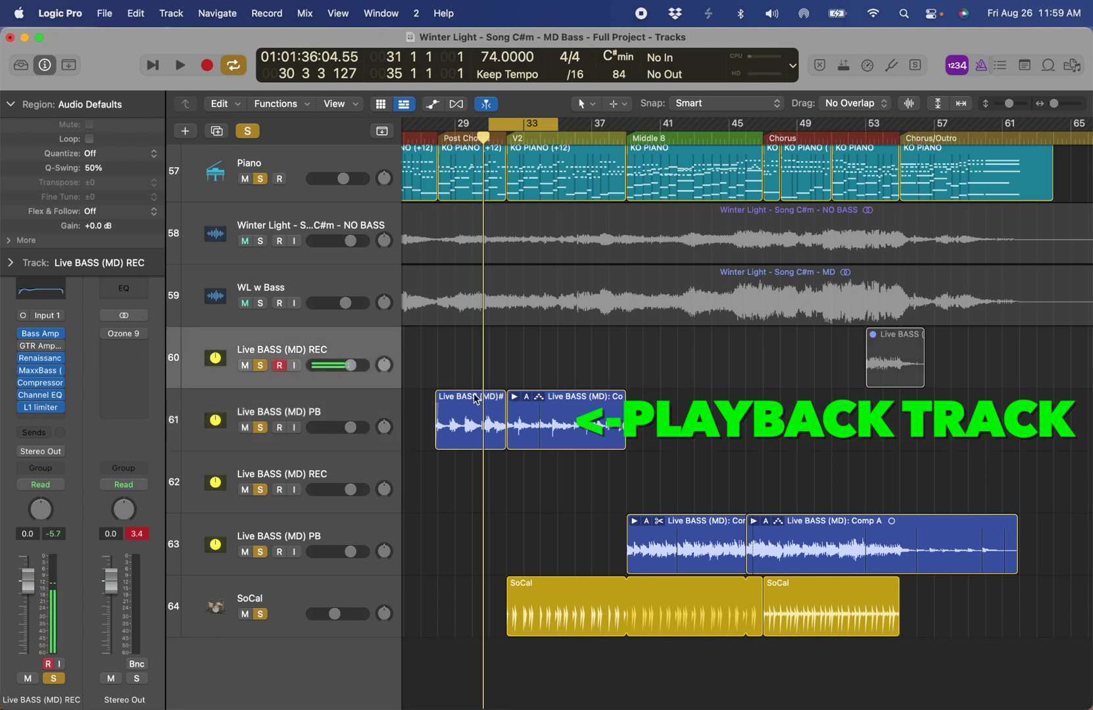
left_click(479, 422)
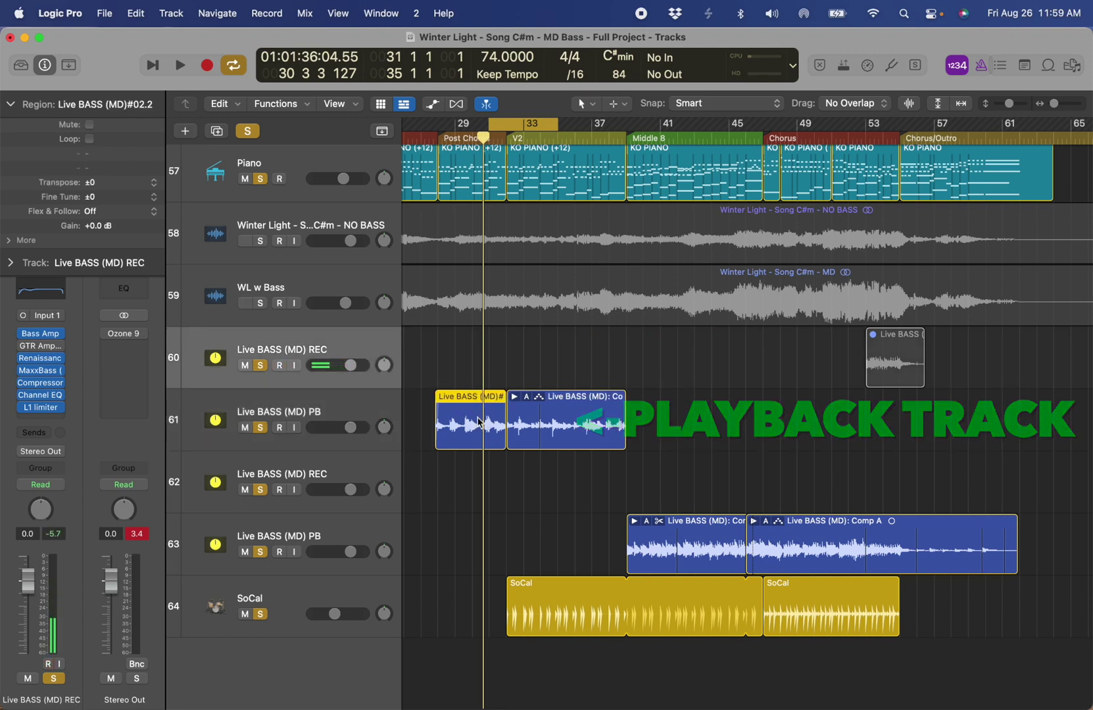
left_click(510, 392)
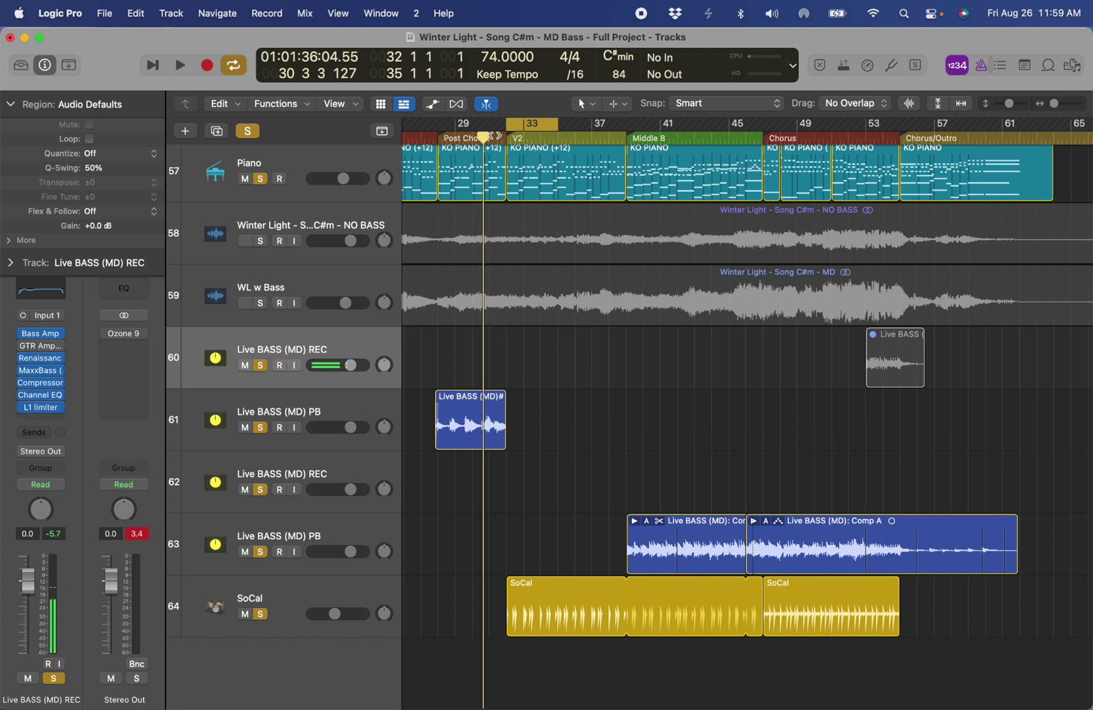
- Move the bass region up to REC track 60, enable Autopunch, and set the cycle to bars 29–31
key("r")
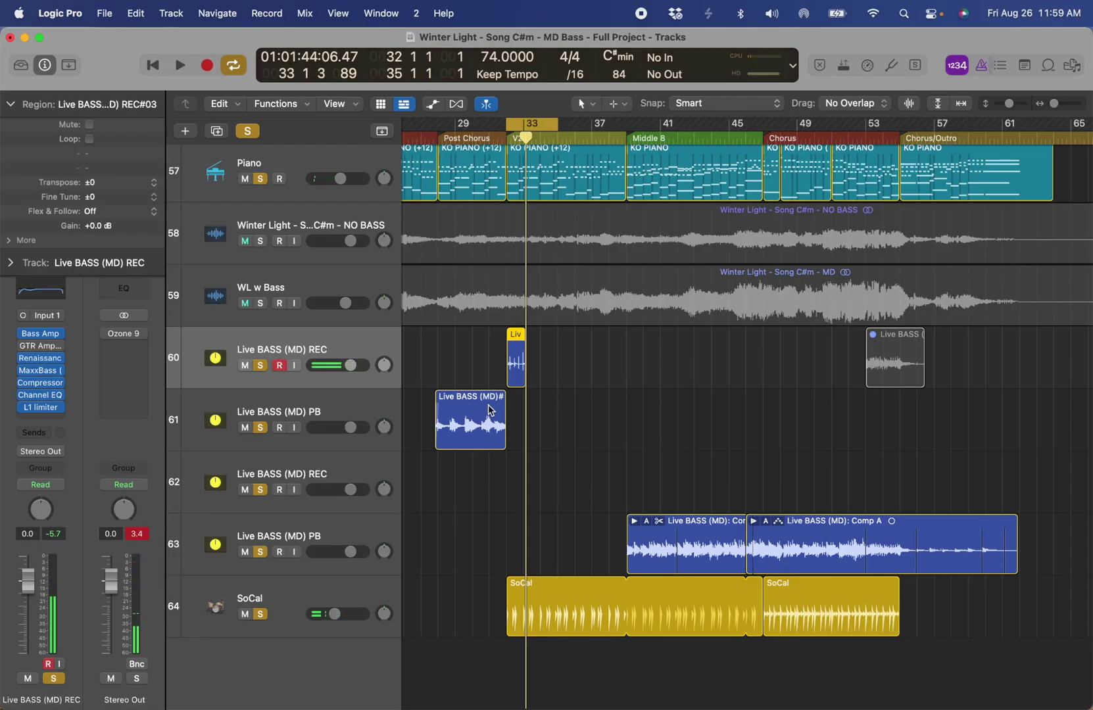
left_click_drag(488, 409, 487, 380)
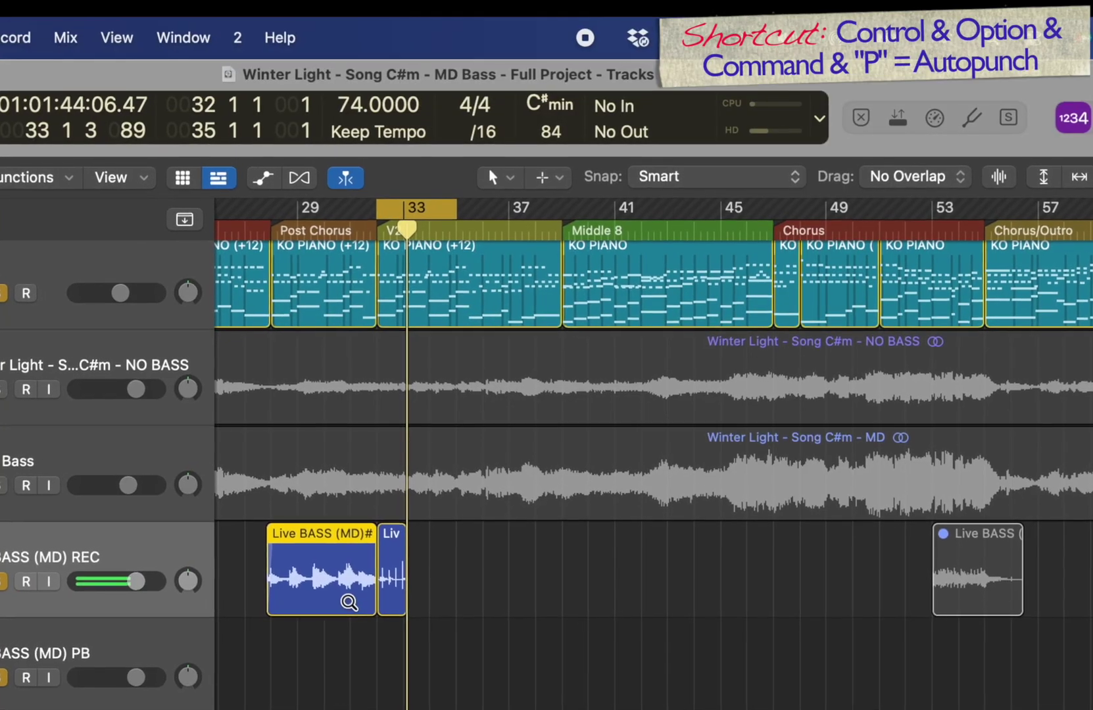
key("ctrl+alt+super+p")
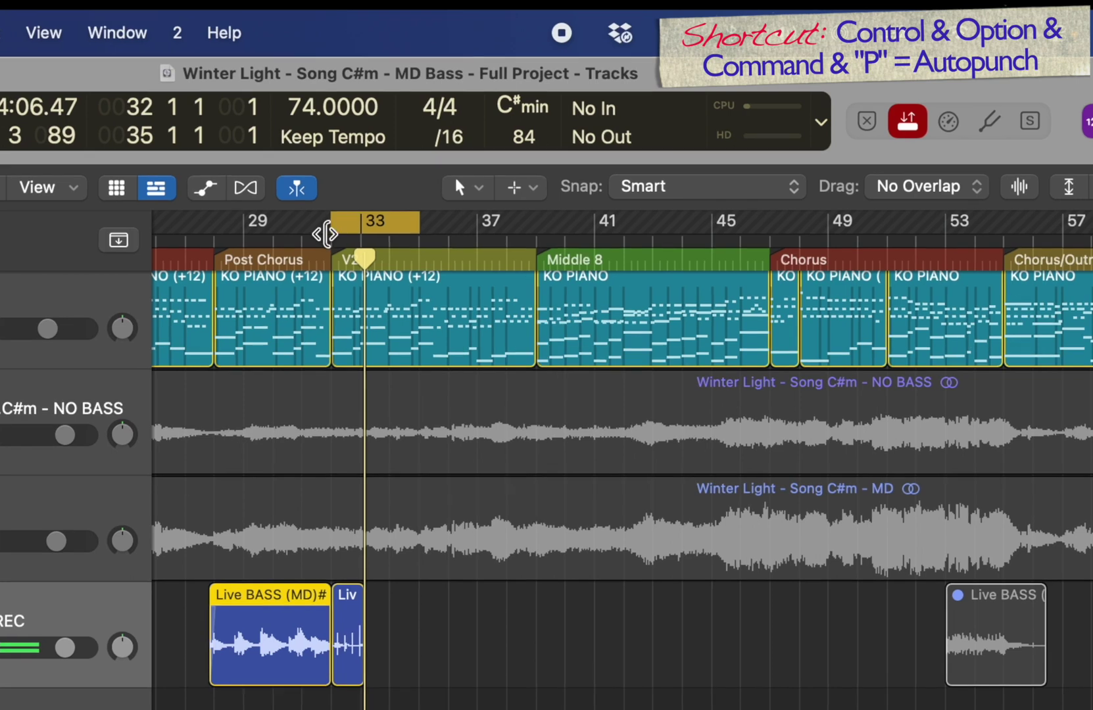
left_click_drag(324, 234, 375, 263)
scroll(395, 460, "up", 5)
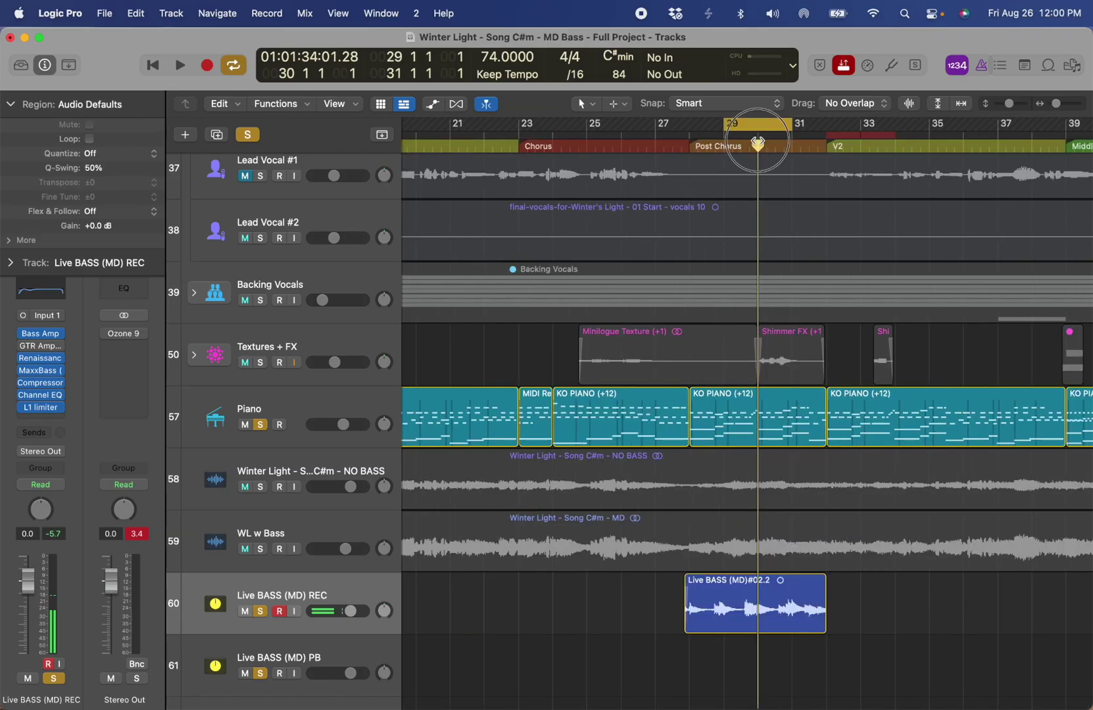
- Punch-record a new take over bars 30–31, then set a cycle range over bars 32–39
left_click_drag(758, 141, 792, 143)
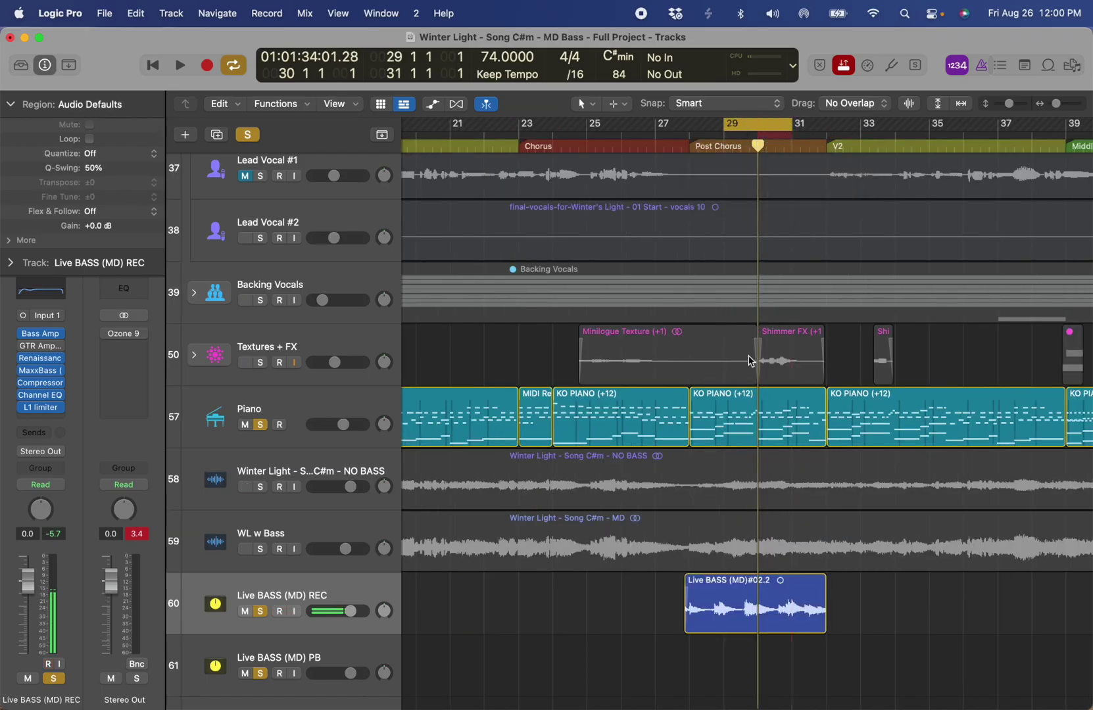
key("r")
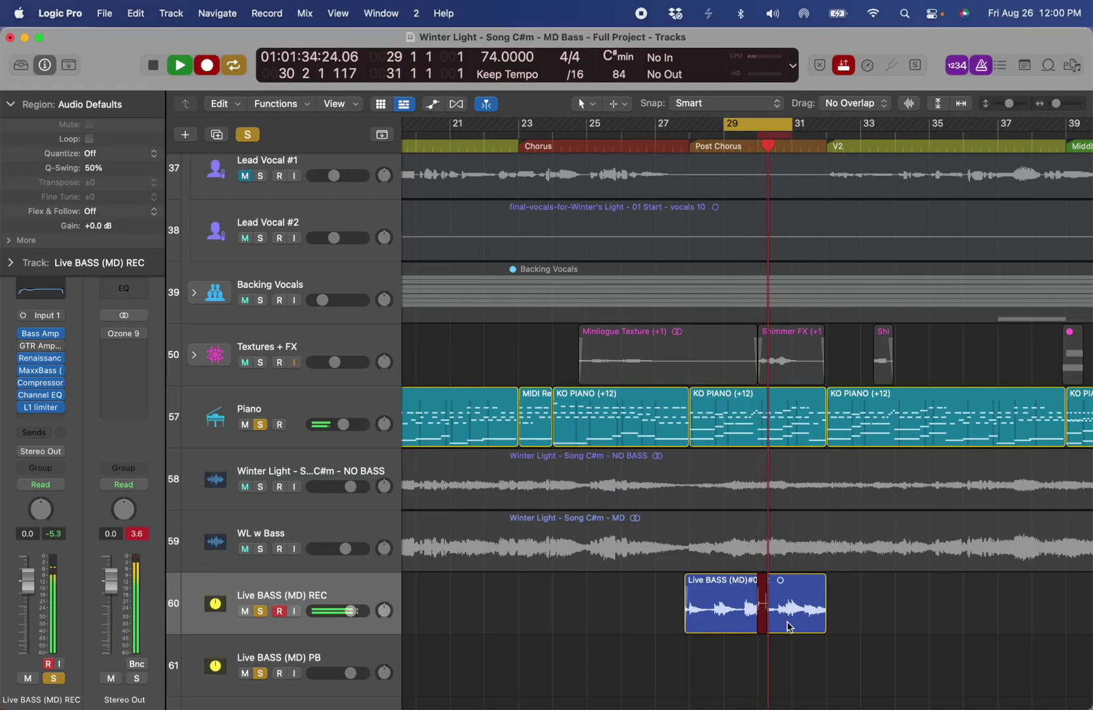
key("space")
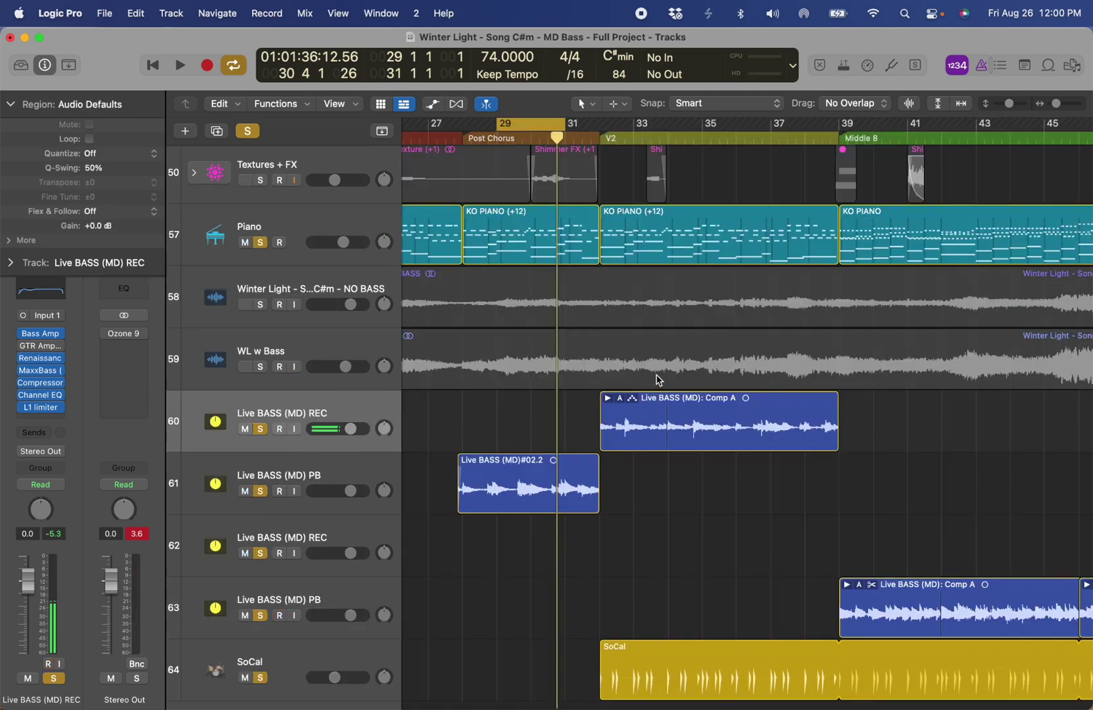
left_click_drag(599, 128, 841, 129)
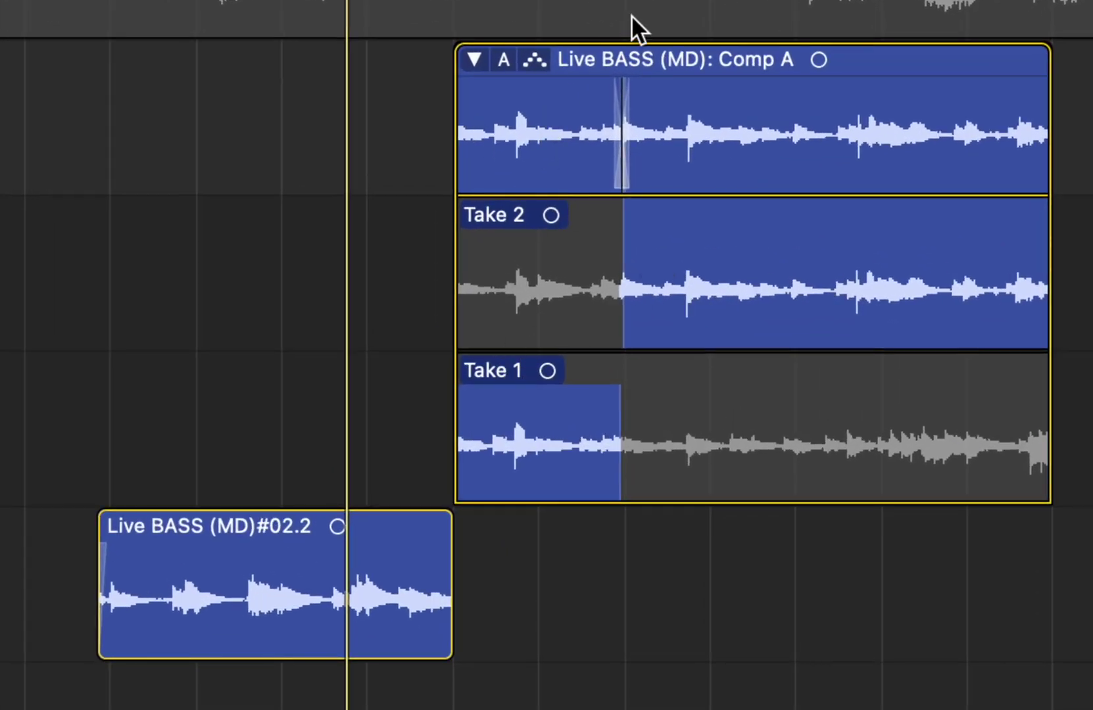
left_click(627, 53)
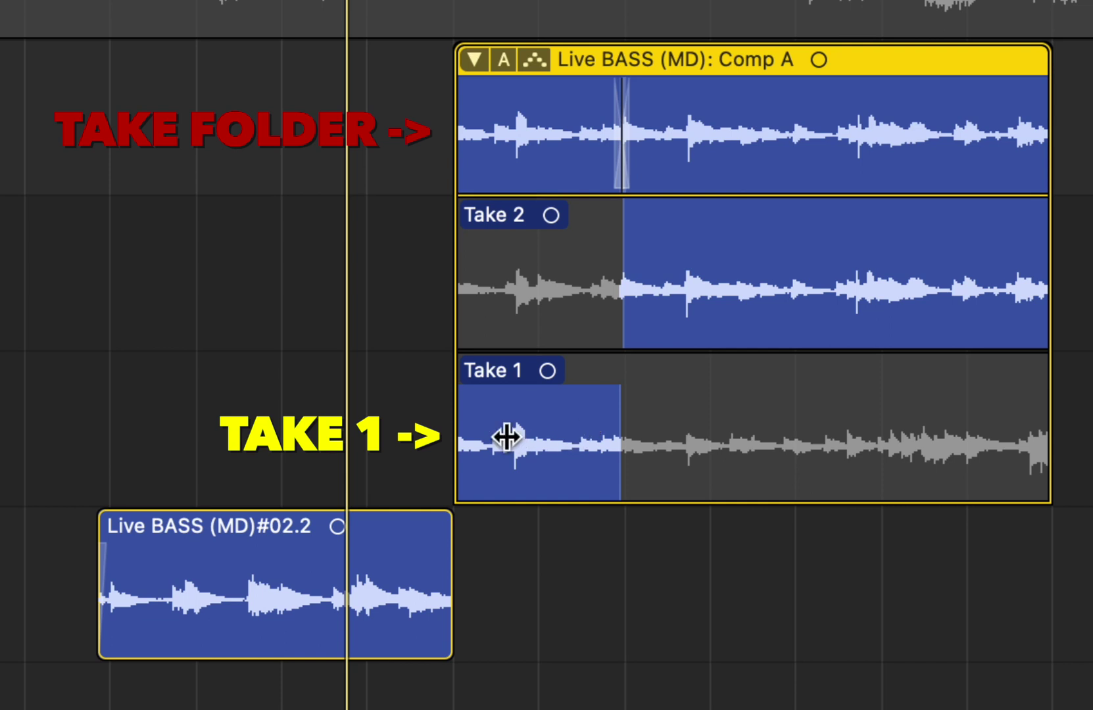
left_click(471, 58)
left_click(479, 371)
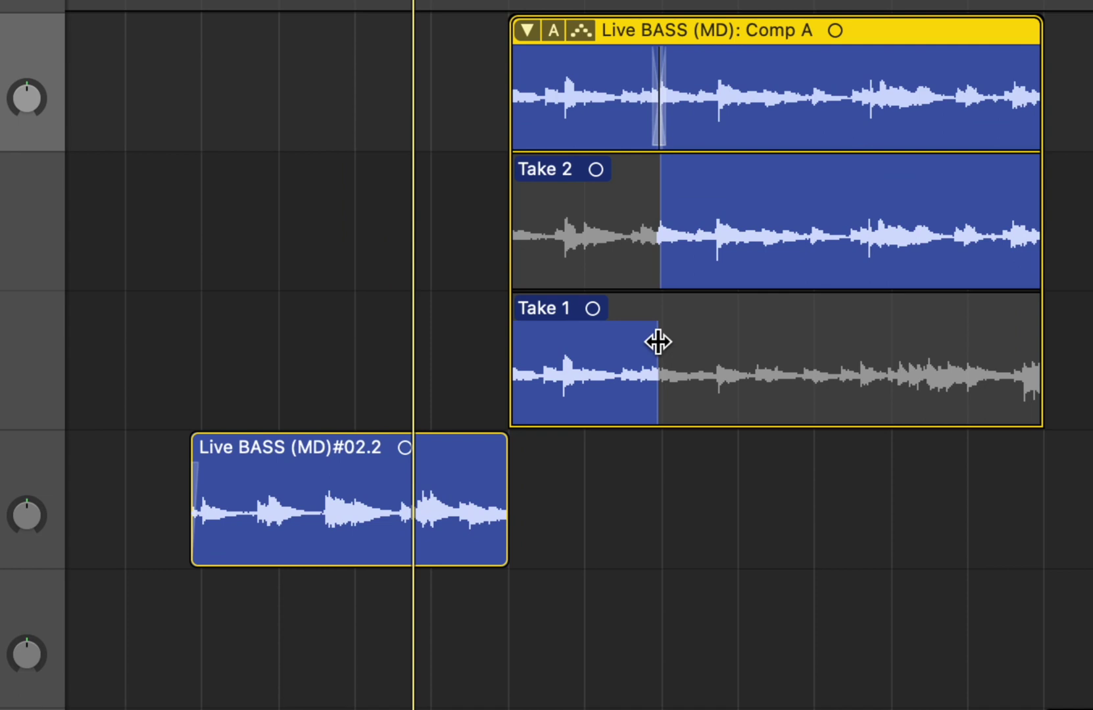
- Reset the comp so Take 1 covers the whole region
left_click_drag(658, 342, 717, 342)
left_click(818, 366)
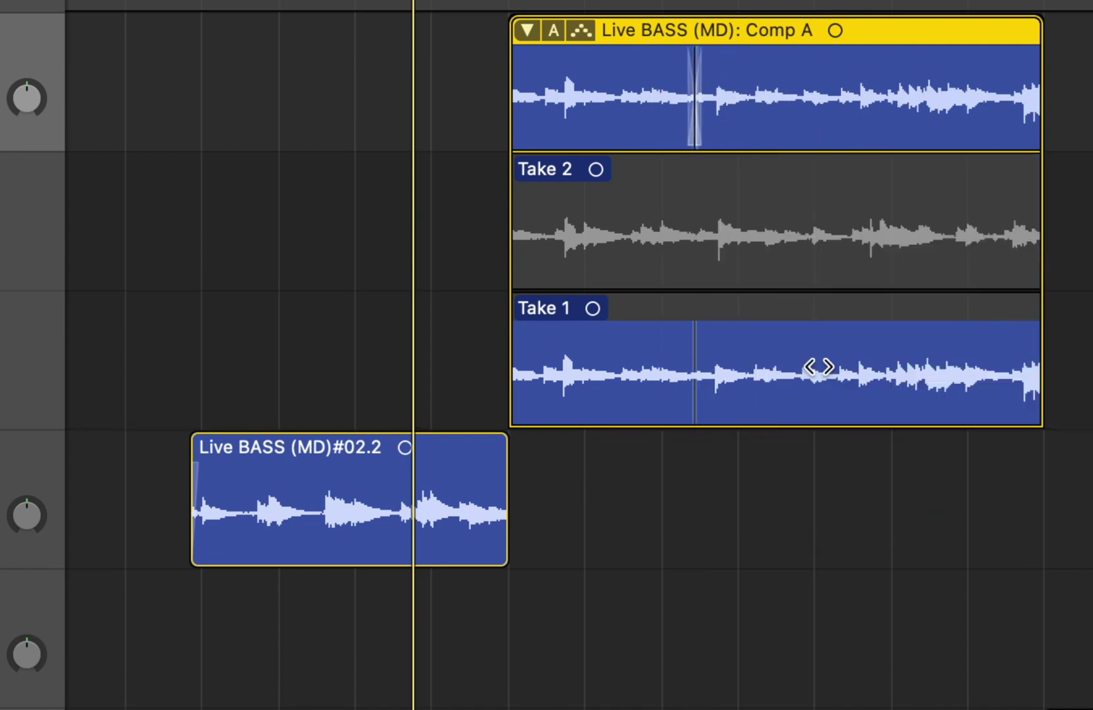
left_click(793, 262)
left_click(795, 344)
- Swipe two Take 2 sections into Comp A and play it from the start
left_click_drag(632, 227, 742, 227)
left_click_drag(869, 227, 1002, 226)
left_click_drag(873, 207, 863, 207)
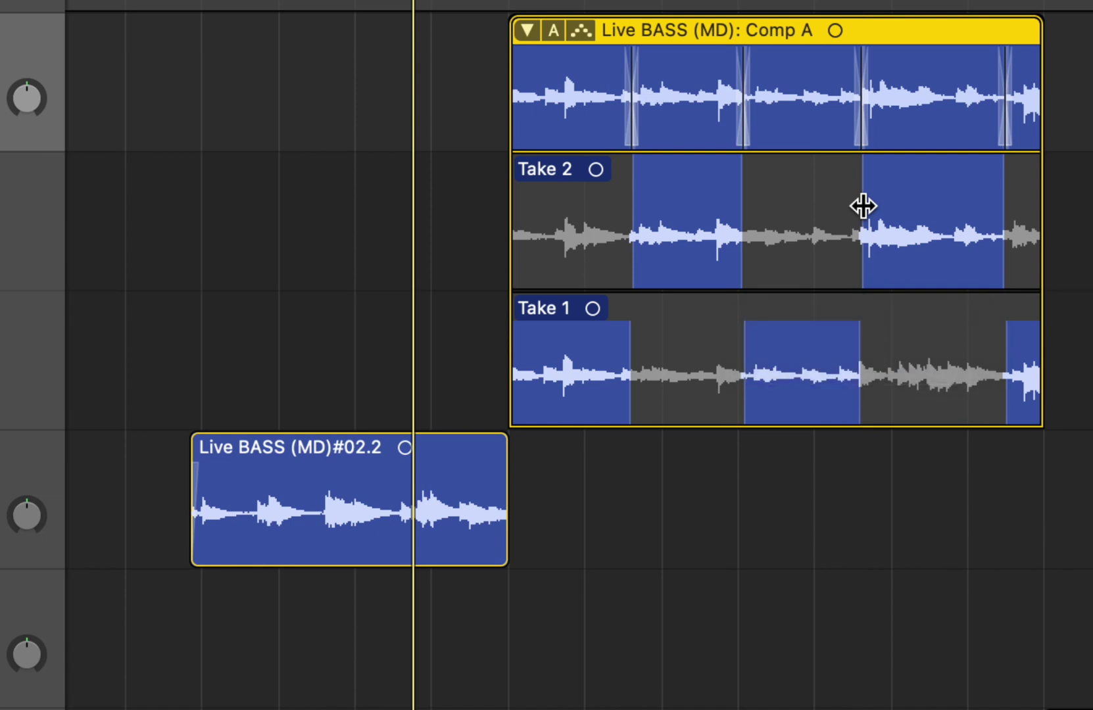
key("shift+space")
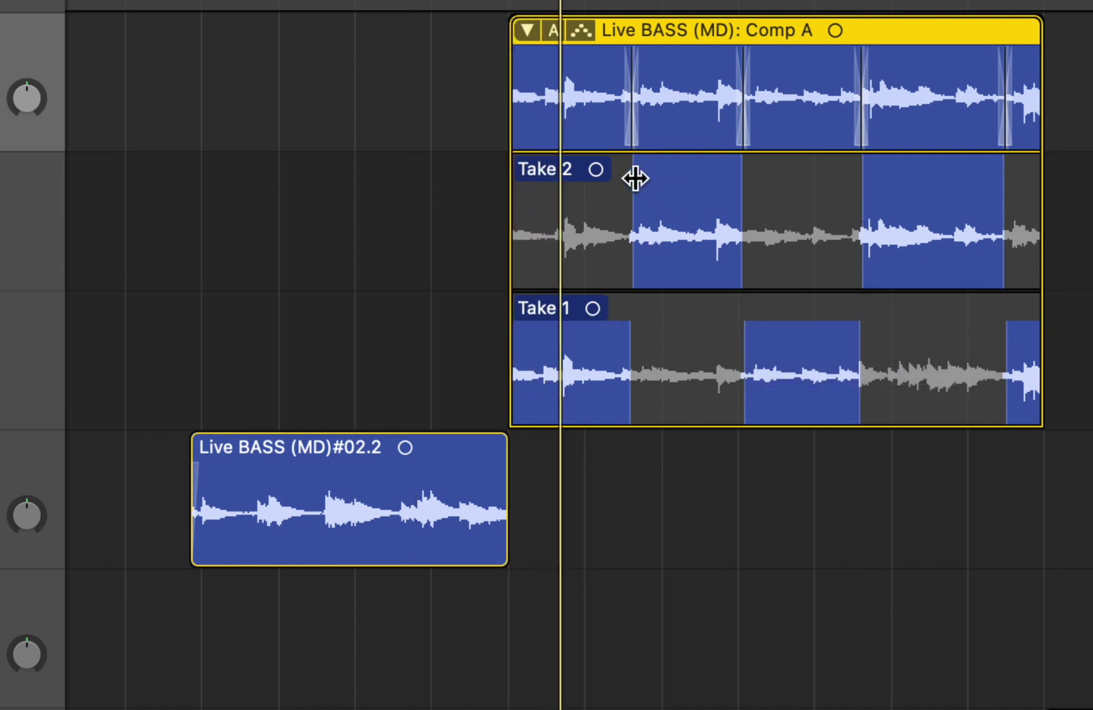
- Nudge the Take 1/Take 2 section edges to quieter transition points
left_click_drag(633, 176, 626, 173)
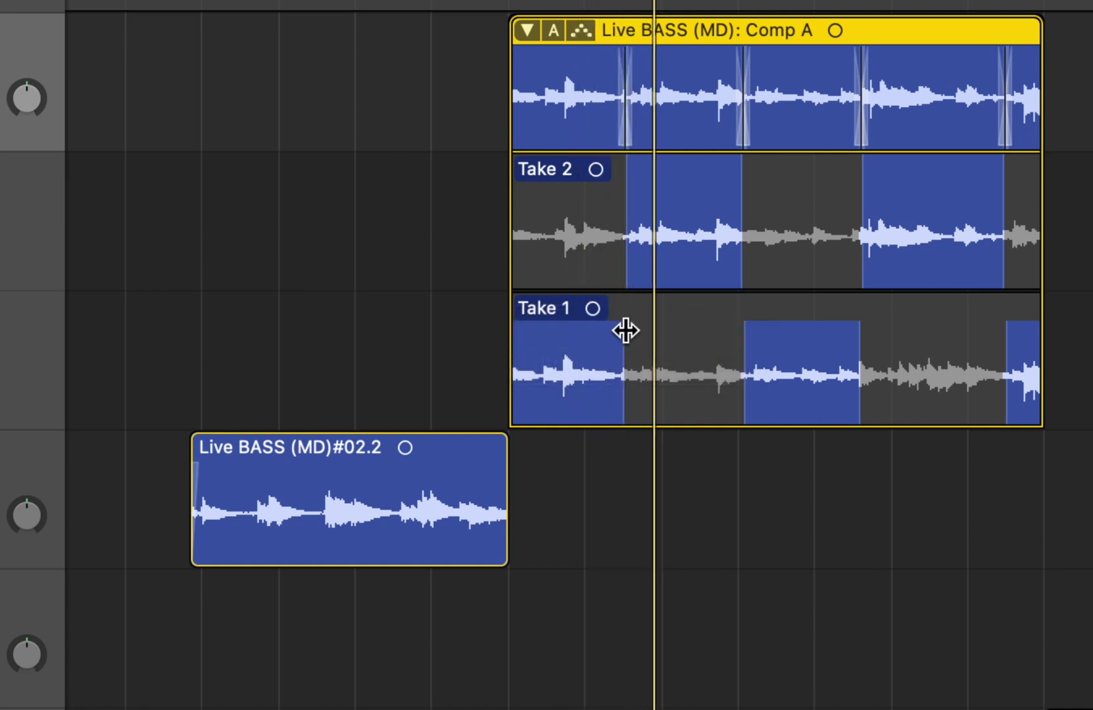
left_click_drag(627, 329, 639, 330)
scroll(642, 112, "up", 3)
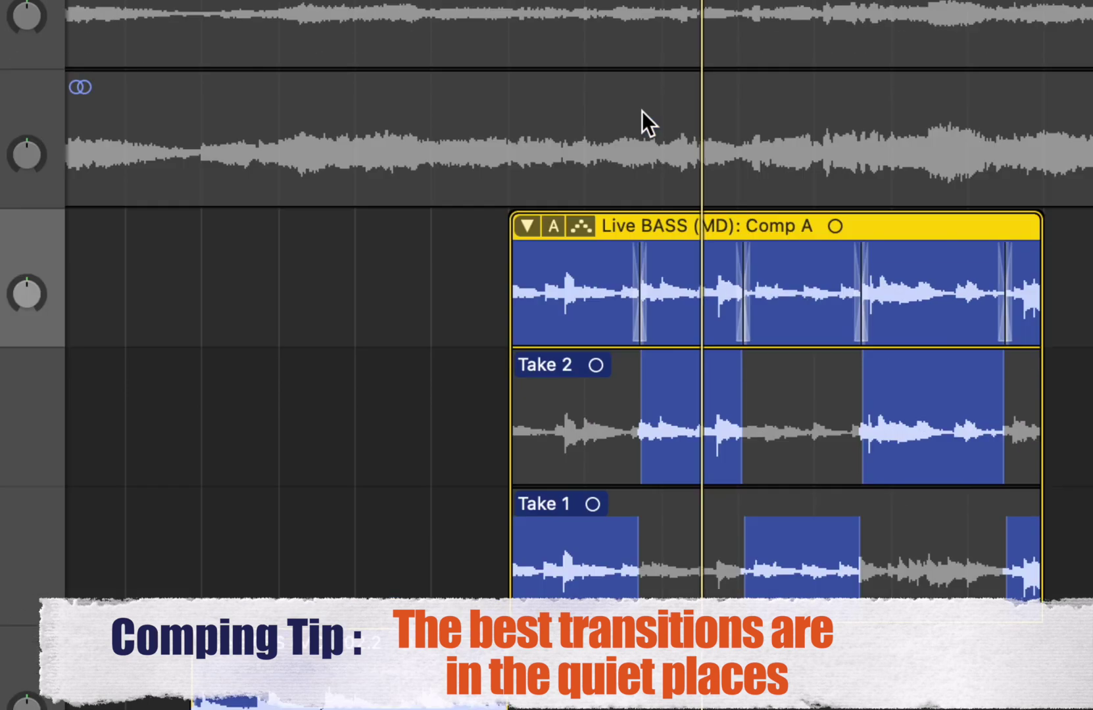
left_click_drag(866, 392, 874, 394)
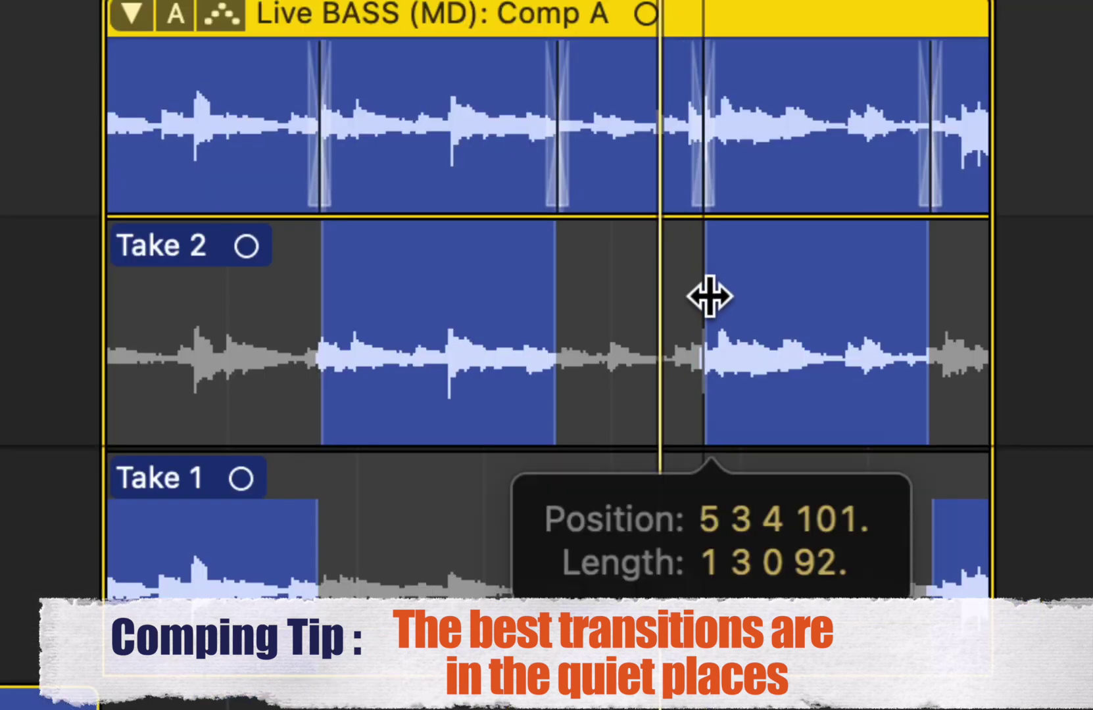
left_click_drag(710, 296, 674, 286)
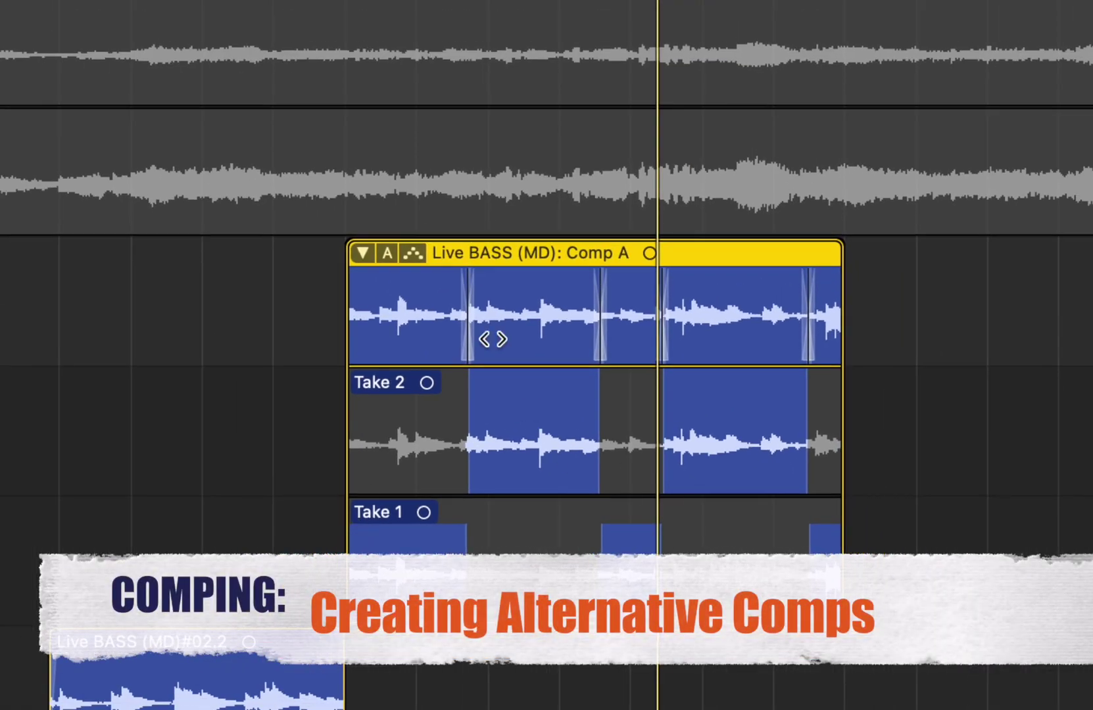
- Duplicate Comp A as Comp B and rework its Take 1 and Take 2 sections
left_click(388, 250)
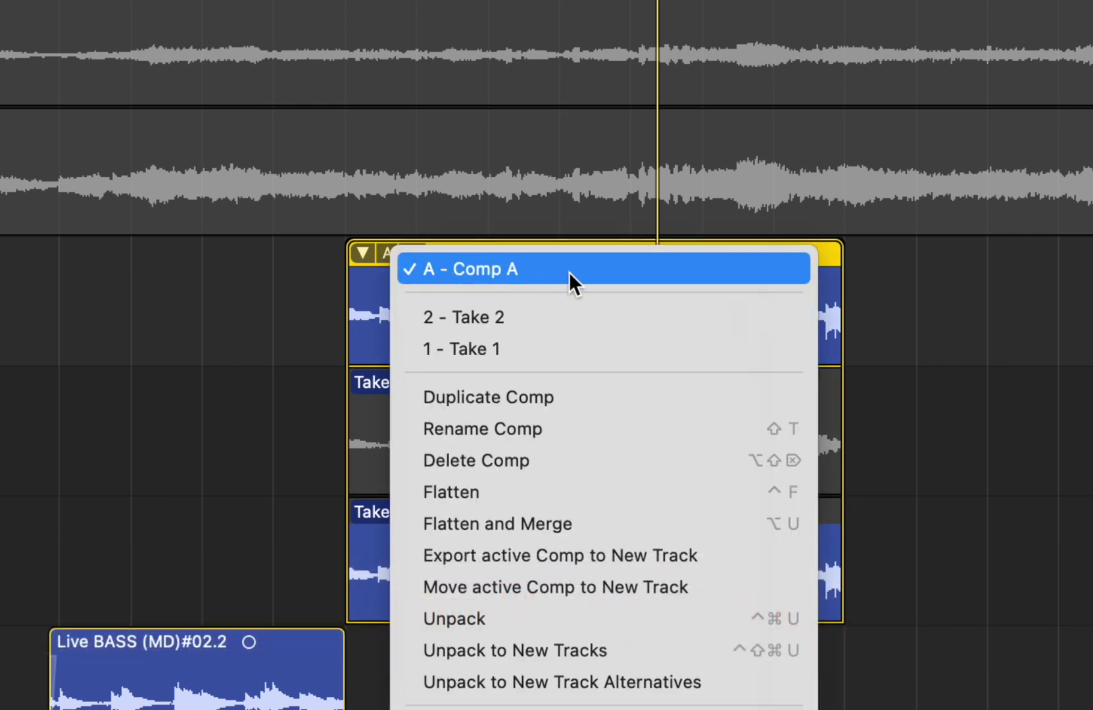
left_click(512, 403)
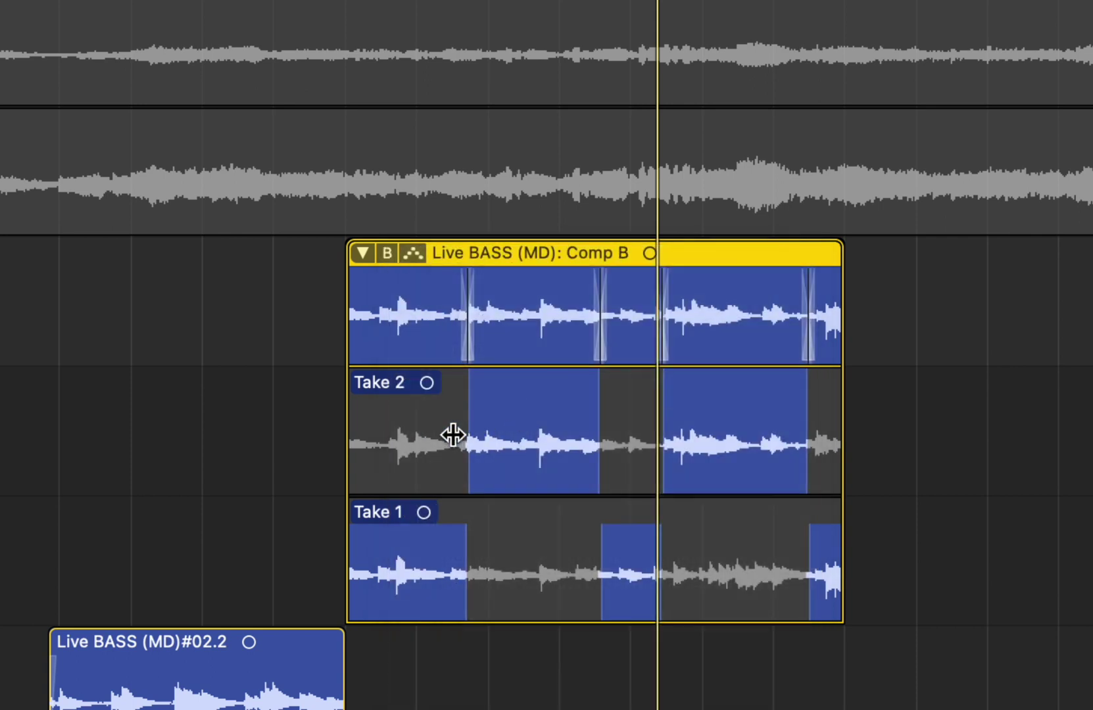
left_click_drag(473, 424, 319, 397)
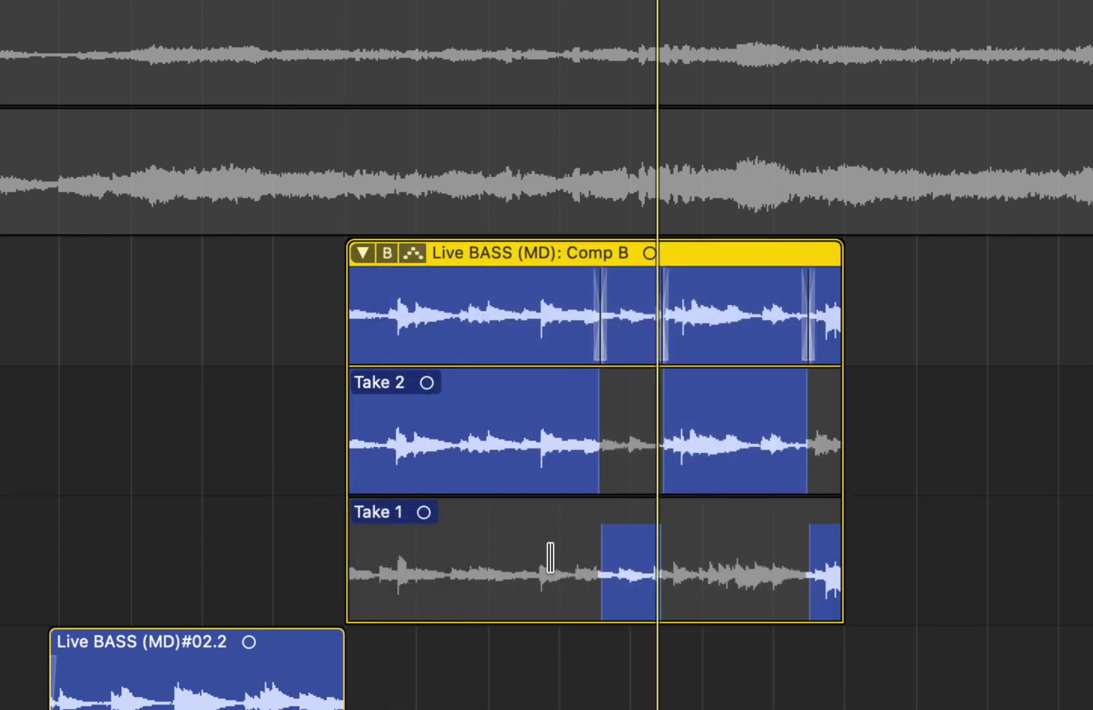
left_click_drag(537, 558, 659, 555)
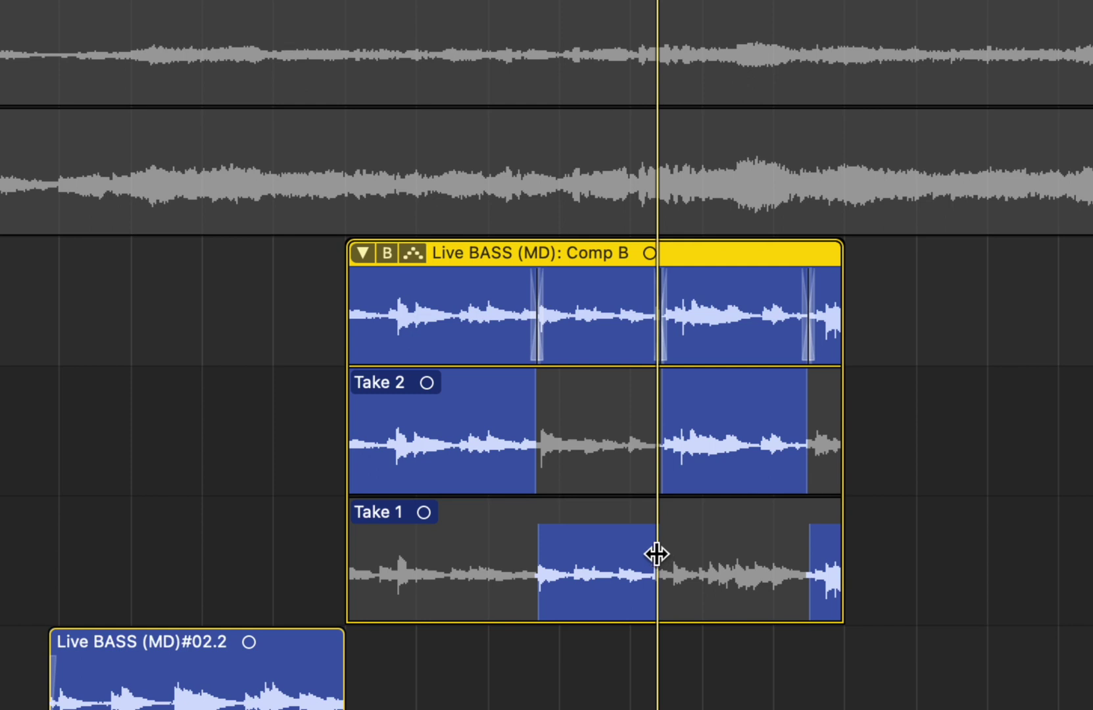
left_click_drag(810, 546, 769, 544)
- Switch between Comp A, Comp B and Take 1, ending on Comp A with lanes collapsed
left_click(388, 250)
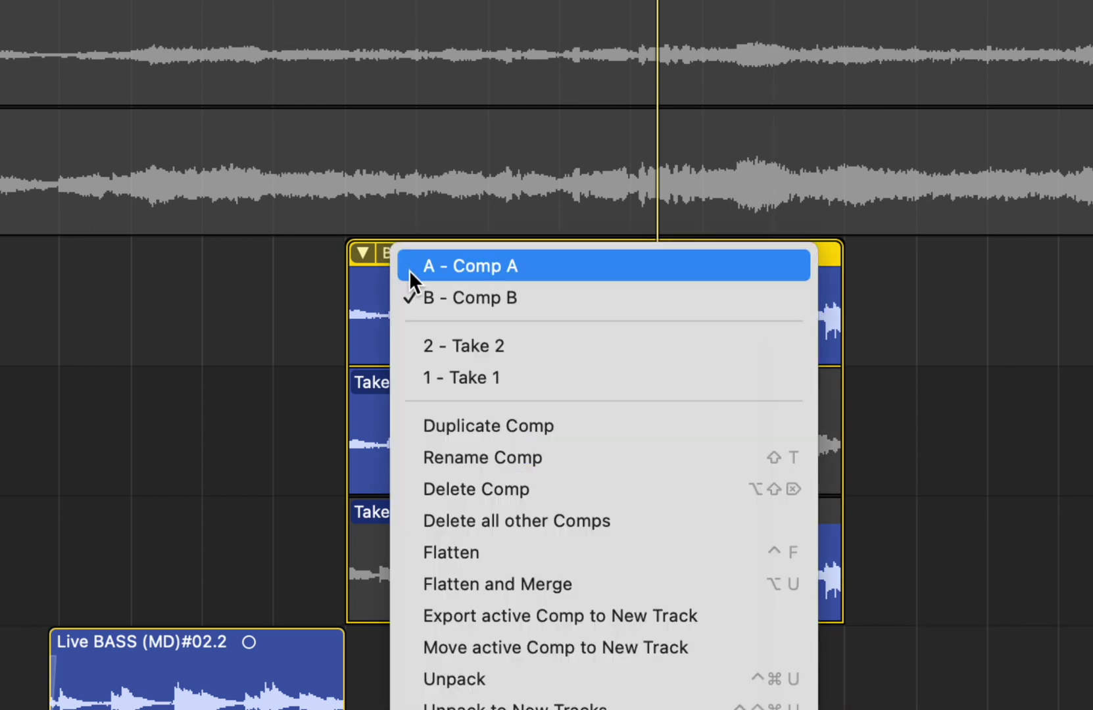
left_click(420, 265)
left_click(387, 251)
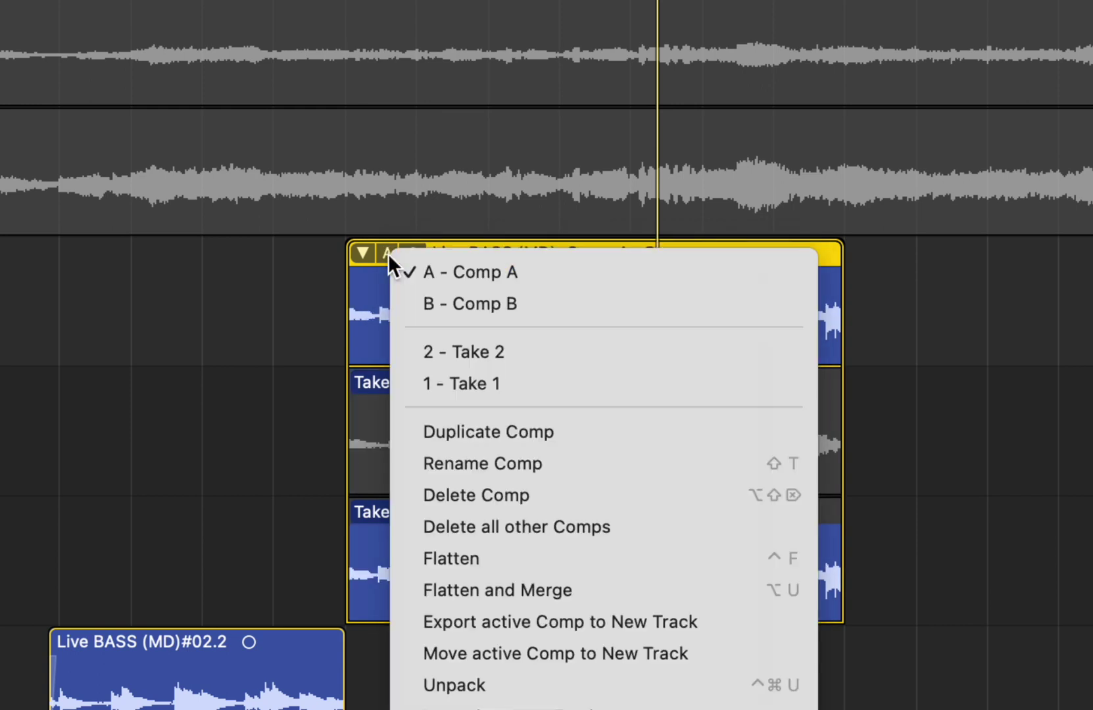
left_click(427, 305)
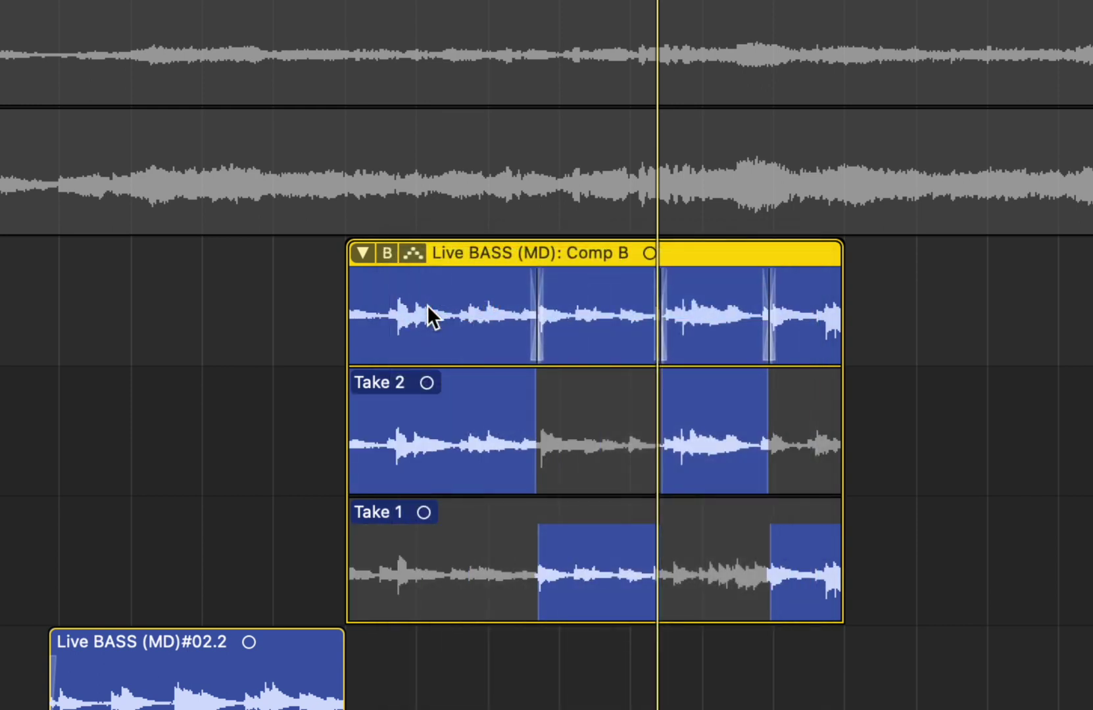
left_click(388, 251)
left_click(432, 384)
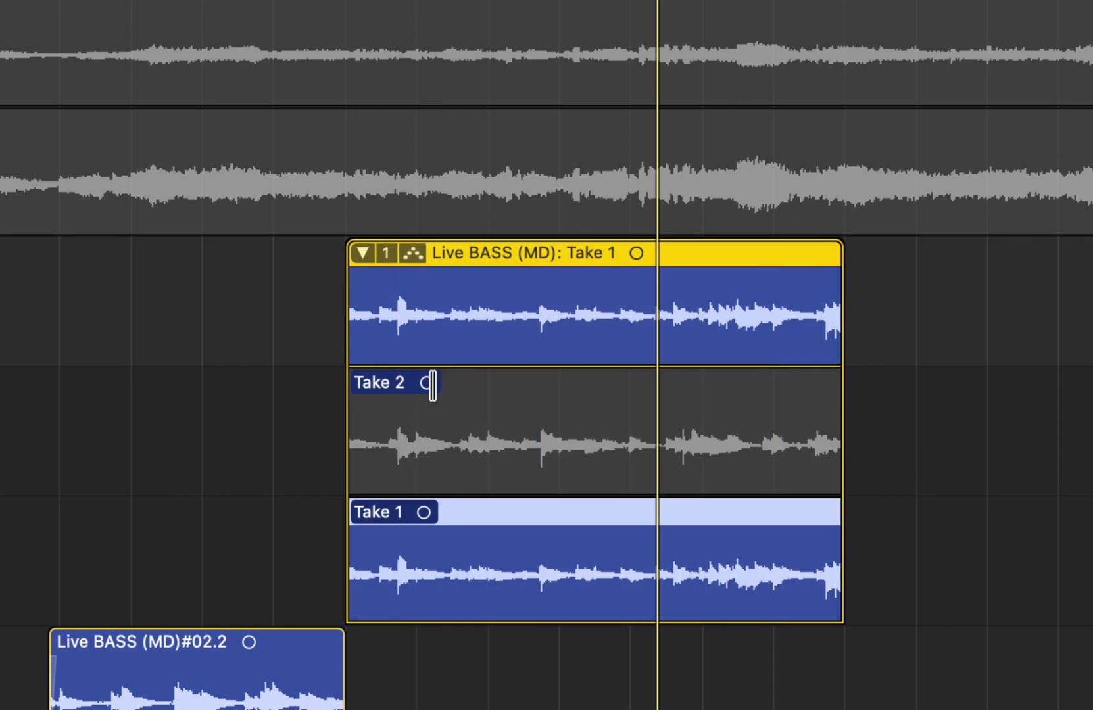
left_click(387, 253)
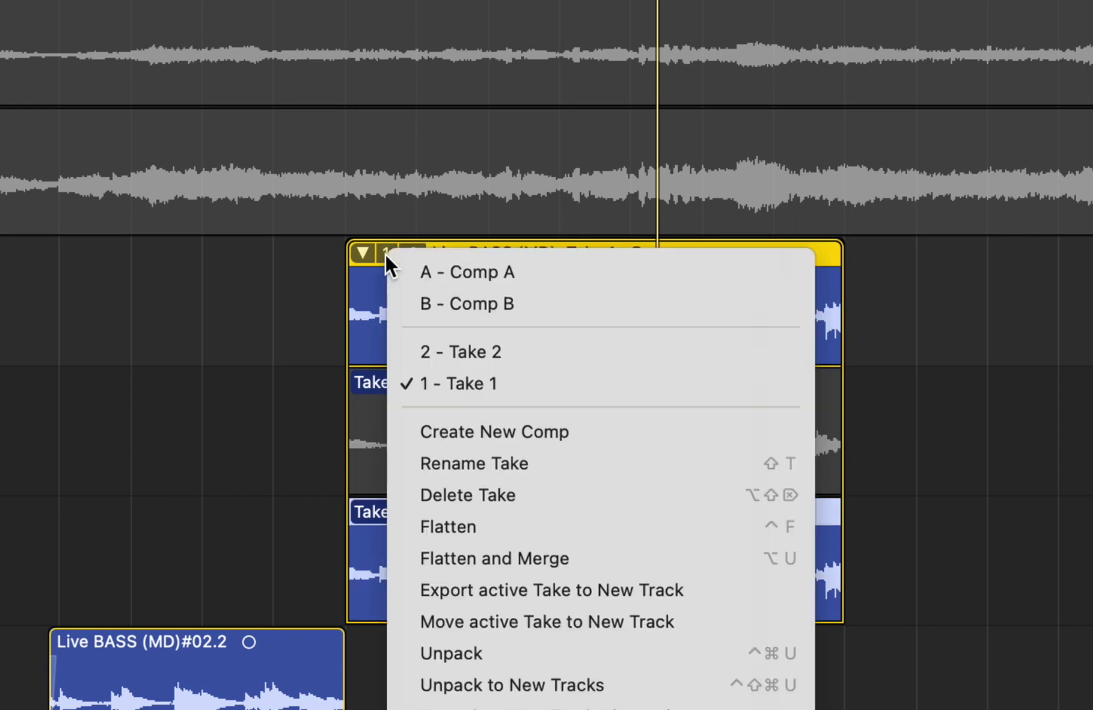
left_click(428, 262)
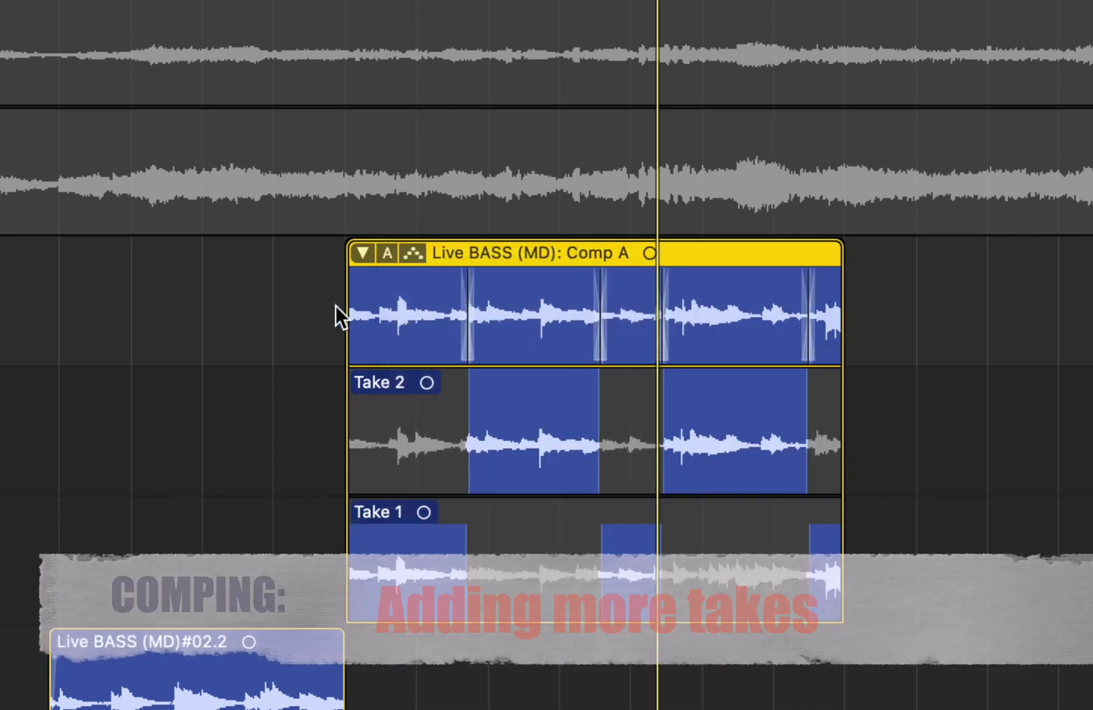
left_click(362, 253)
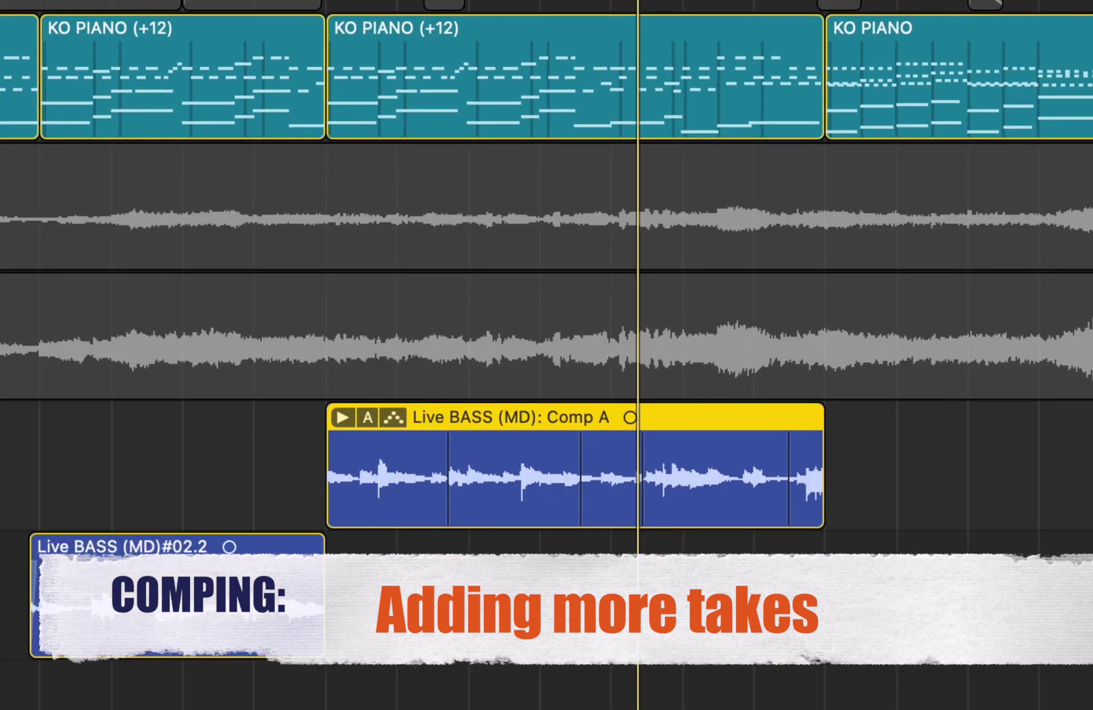
- Set a short cycle range near bar 38 and record a brief take
key("super+Left")
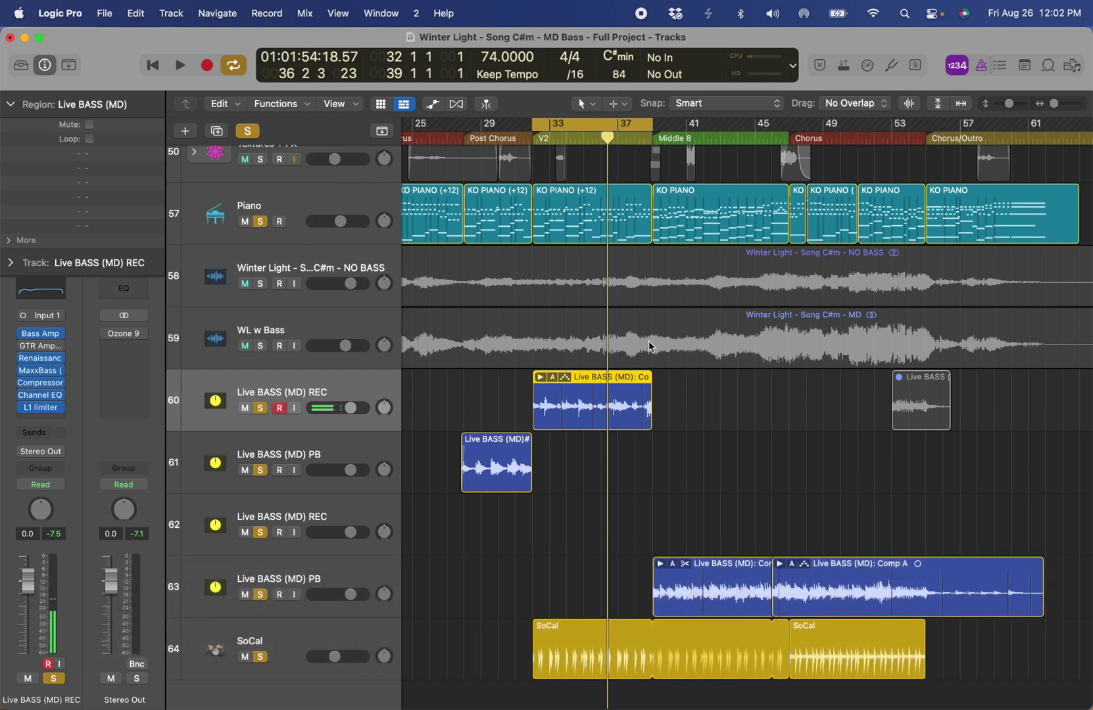
left_click_drag(588, 424, 327, 388)
left_click_drag(635, 125, 651, 126)
key("space")
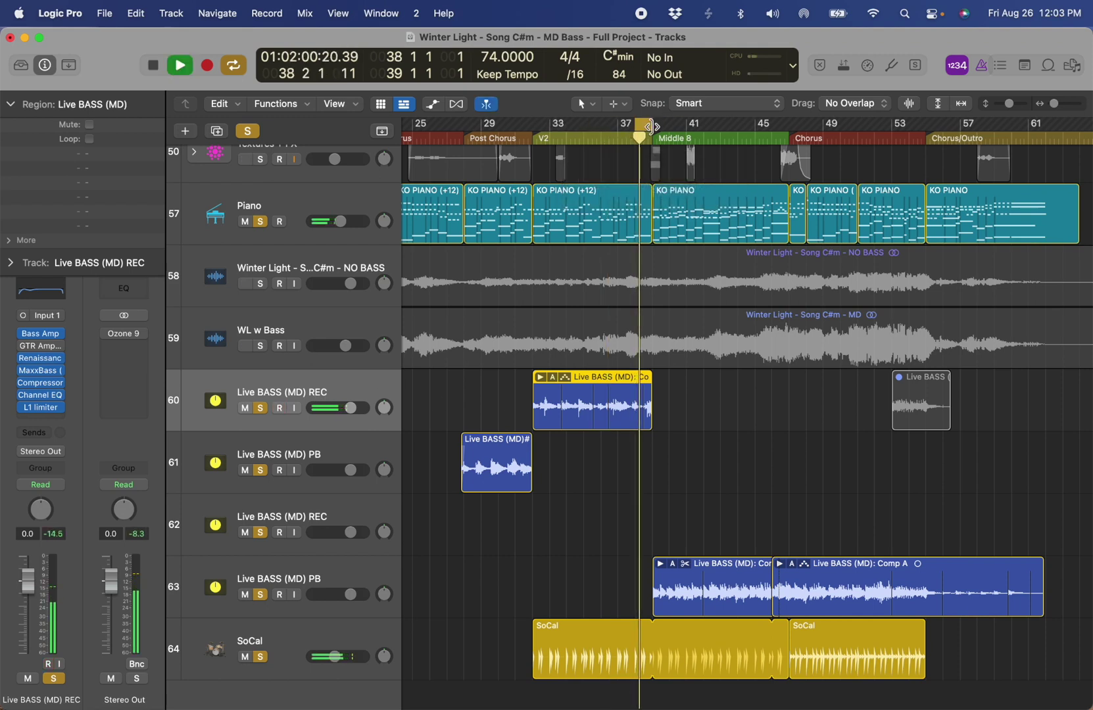
key("r")
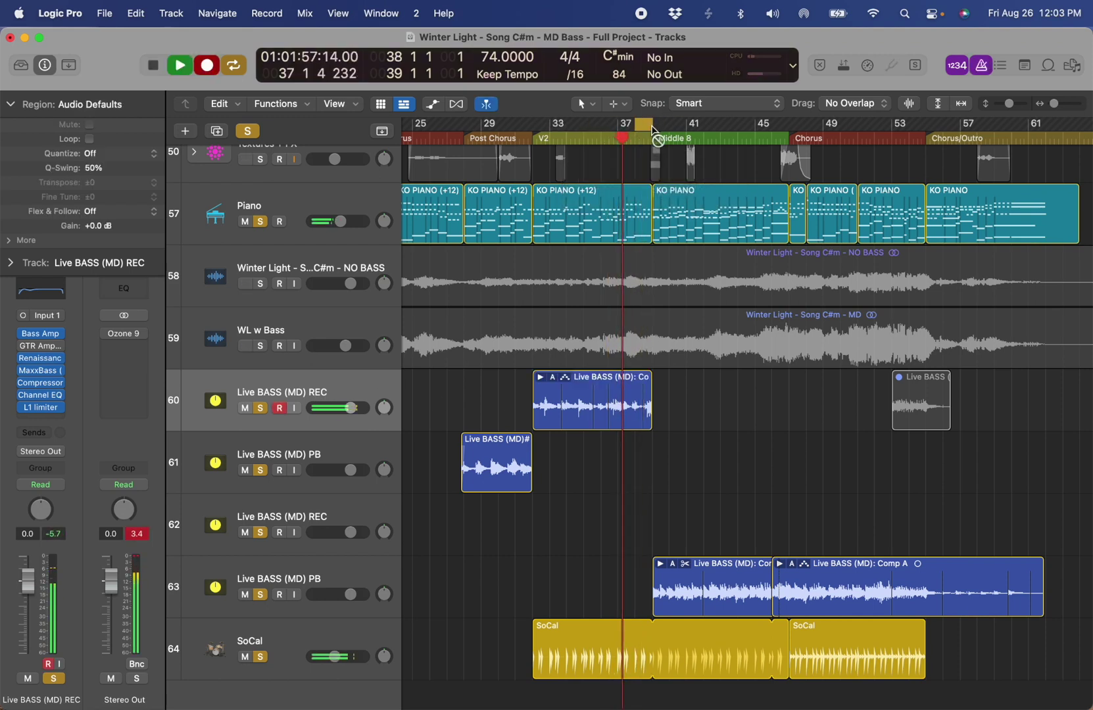
key("space")
- Move the comp region to track 61, trim its end one bar, and extend the cycle to bar 40
left_click_drag(589, 424, 595, 465)
left_click_drag(651, 487, 630, 484)
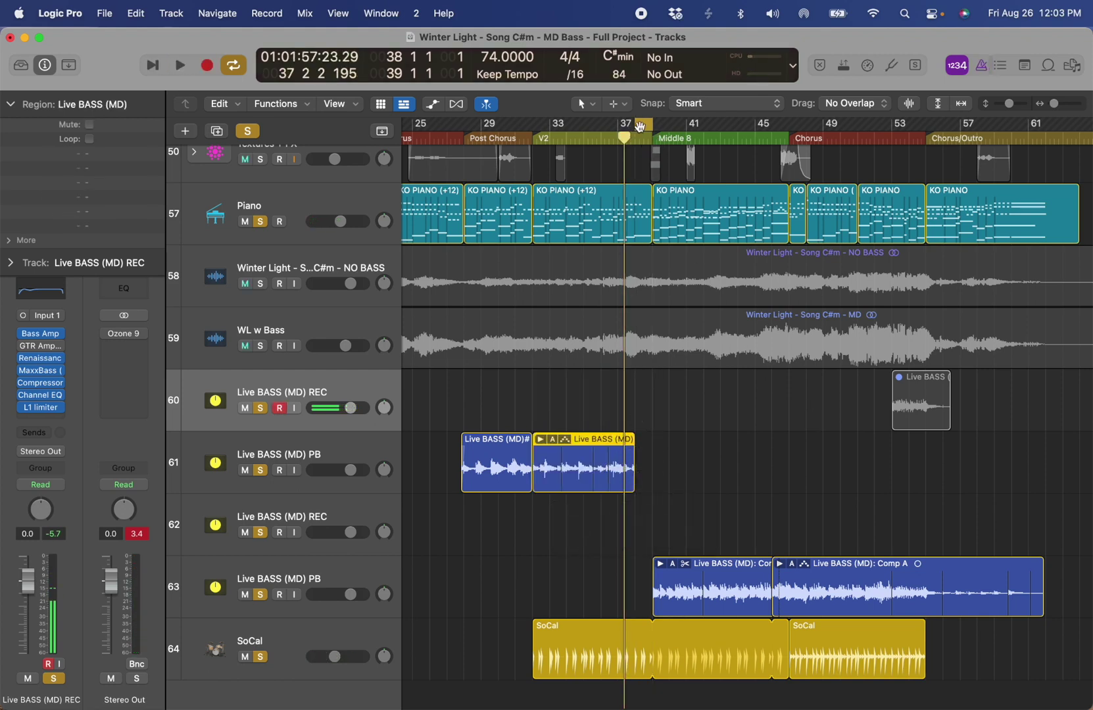
left_click_drag(651, 125, 670, 125)
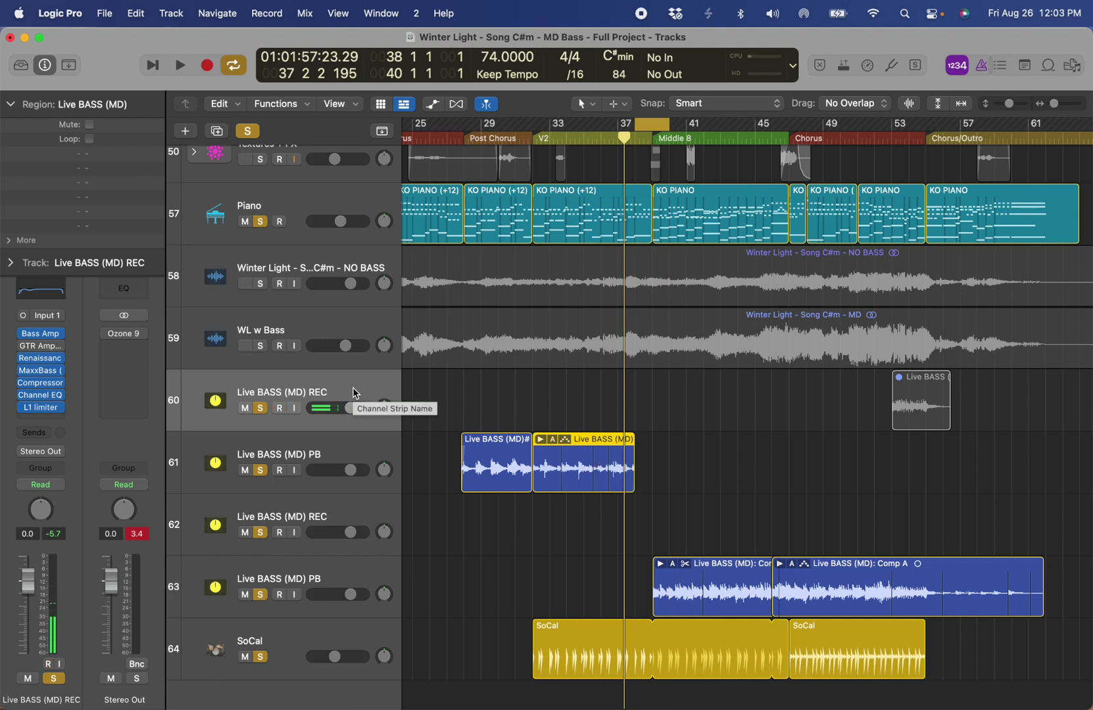
- Record a short take on track 60 near bar 38, then extend track 61's comp to overlap it
key("r")
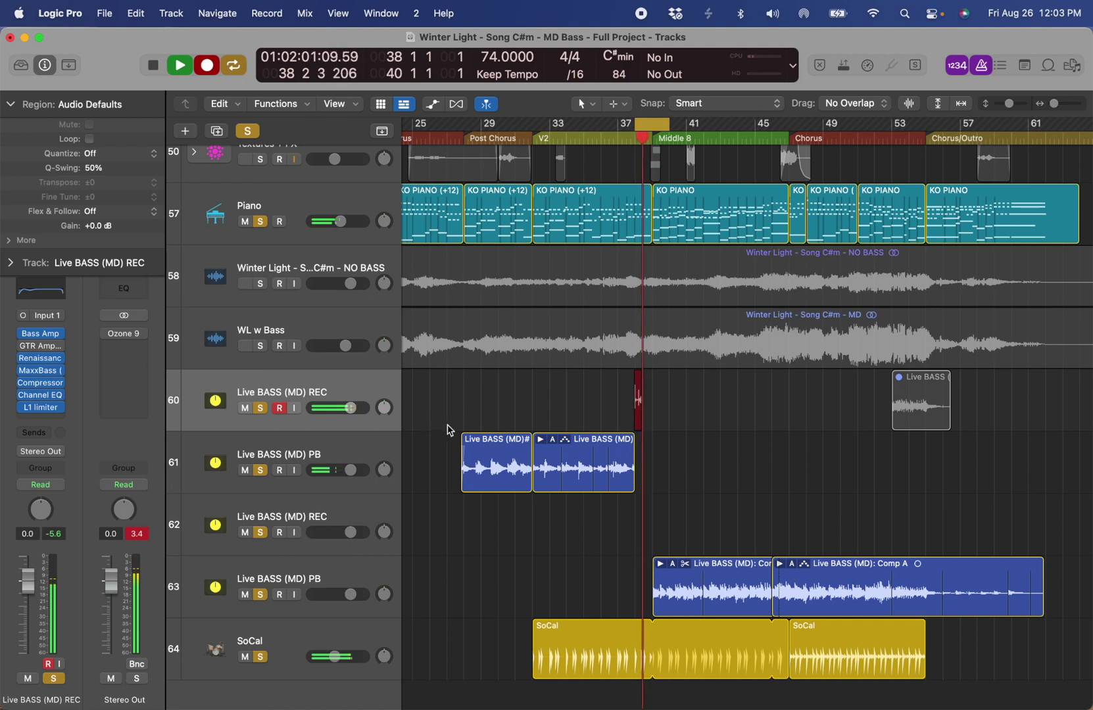
key("space")
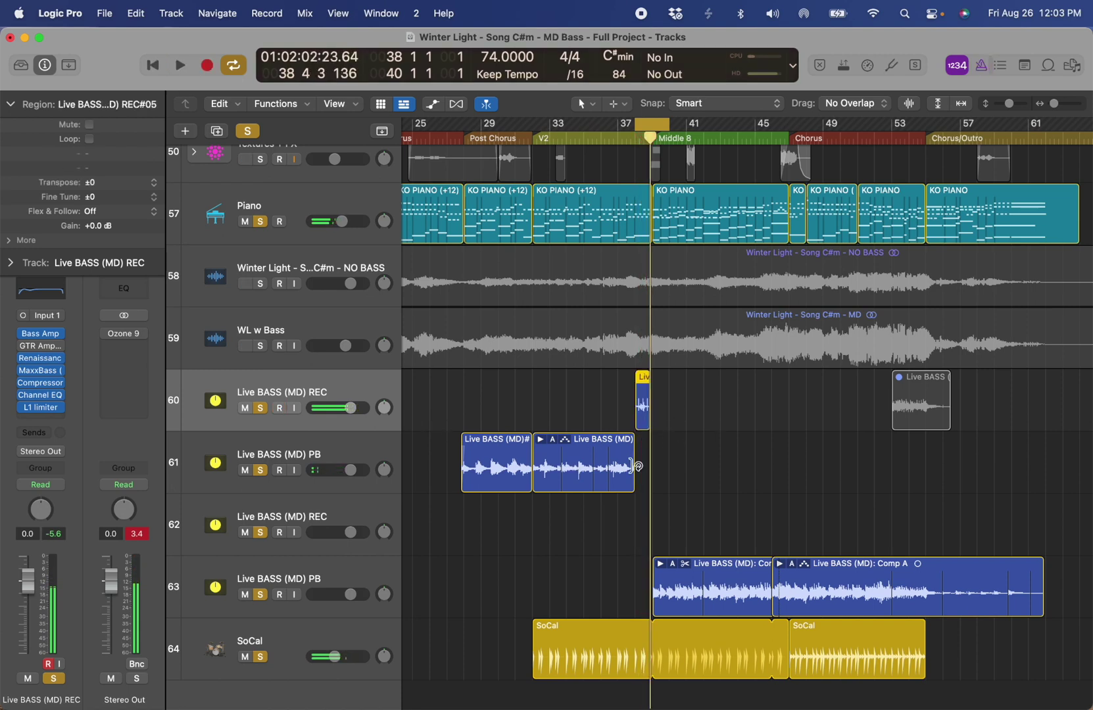
left_click_drag(630, 488, 665, 475)
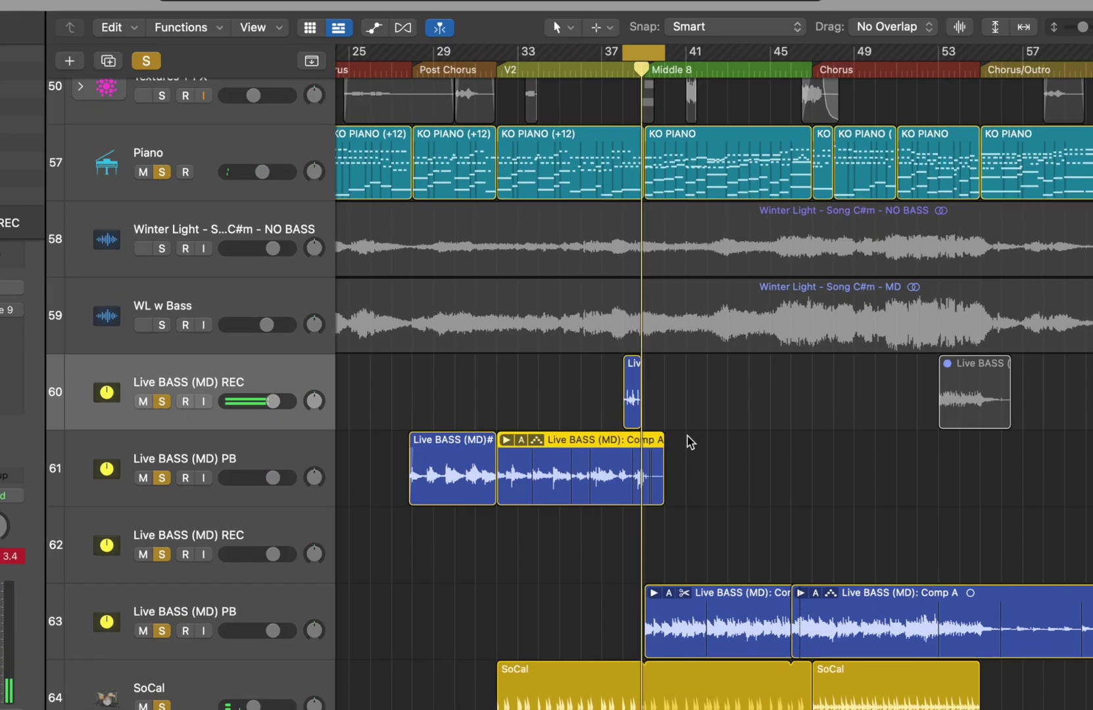
left_click(636, 394, "shift")
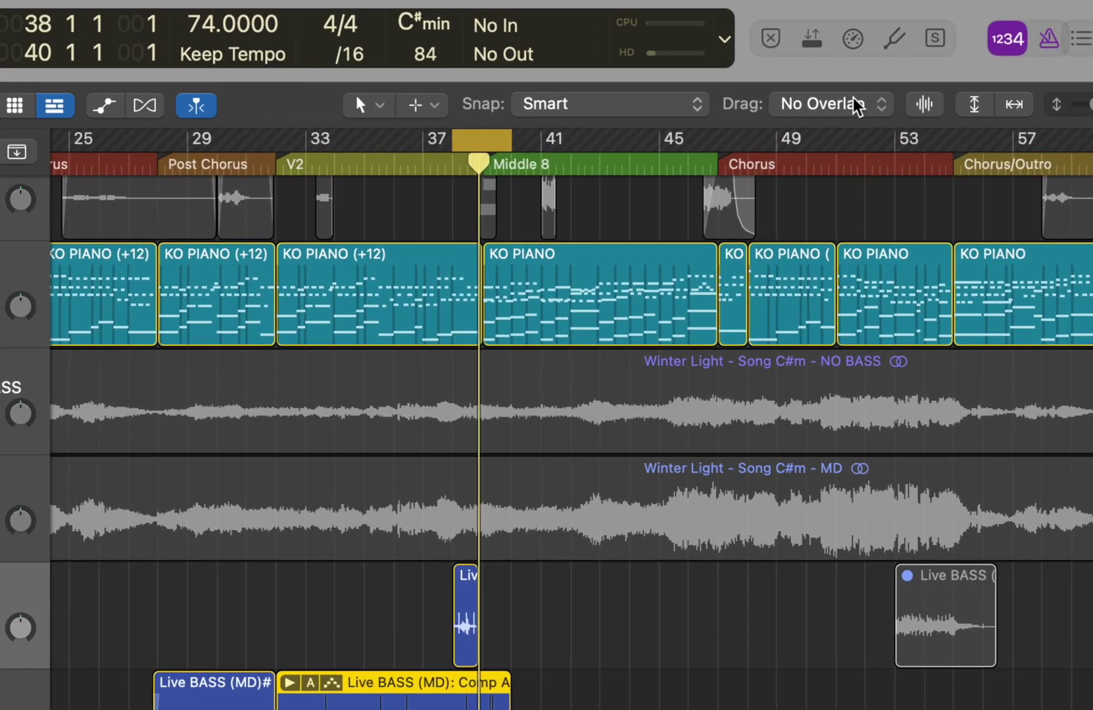
- Set the toolbar Drag mode to Overlap, undoing an accidental move of the short take
left_click(865, 103)
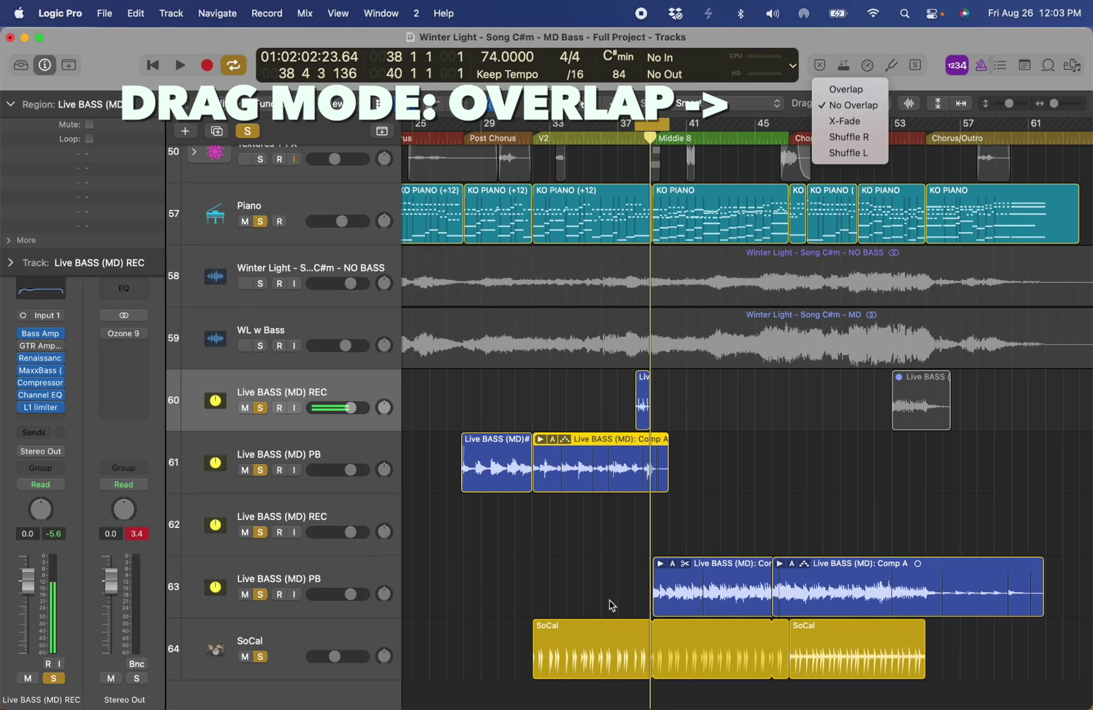
key("Down")
key("Escape")
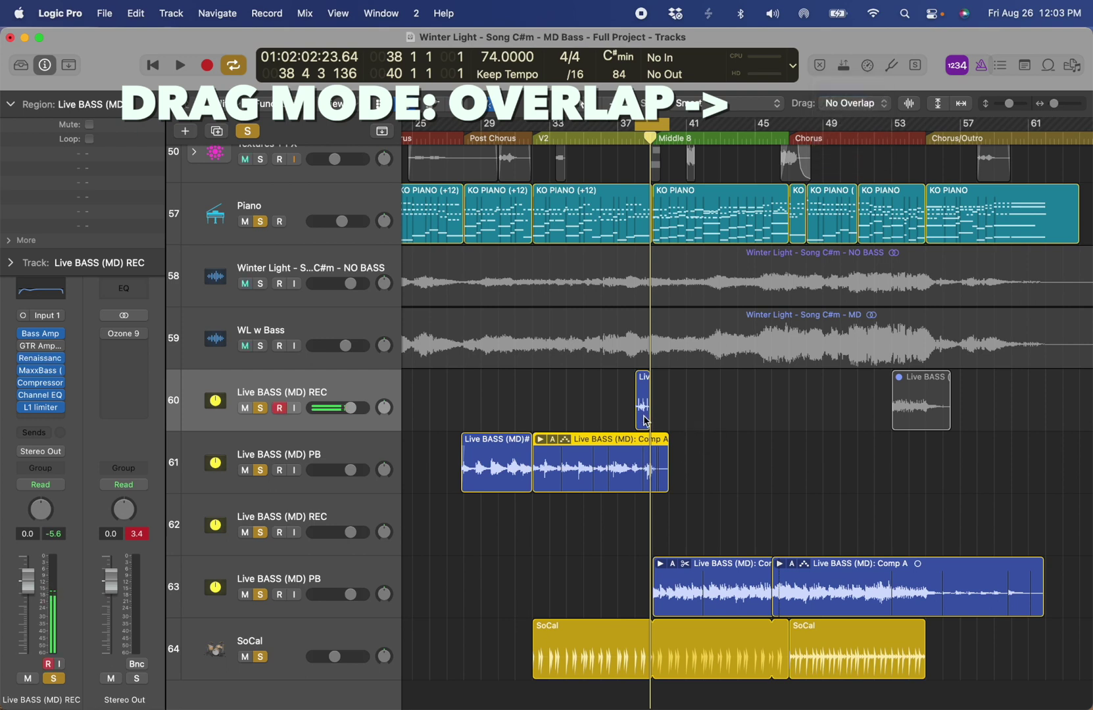
left_click_drag(645, 422, 644, 460)
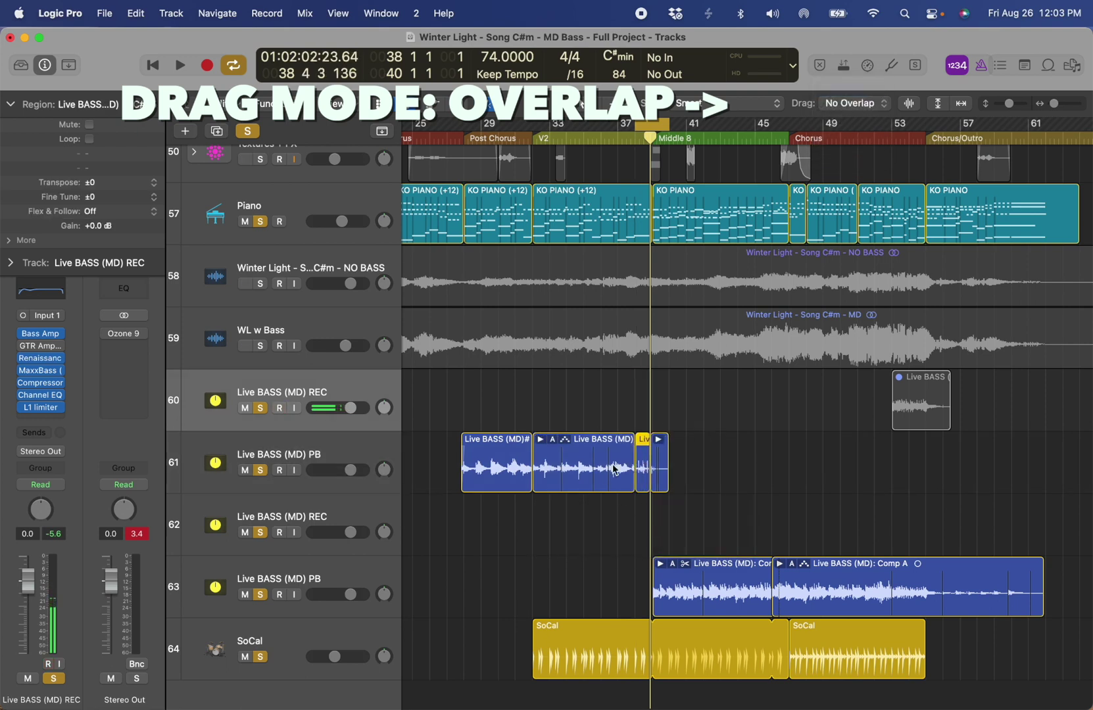
key("super+z")
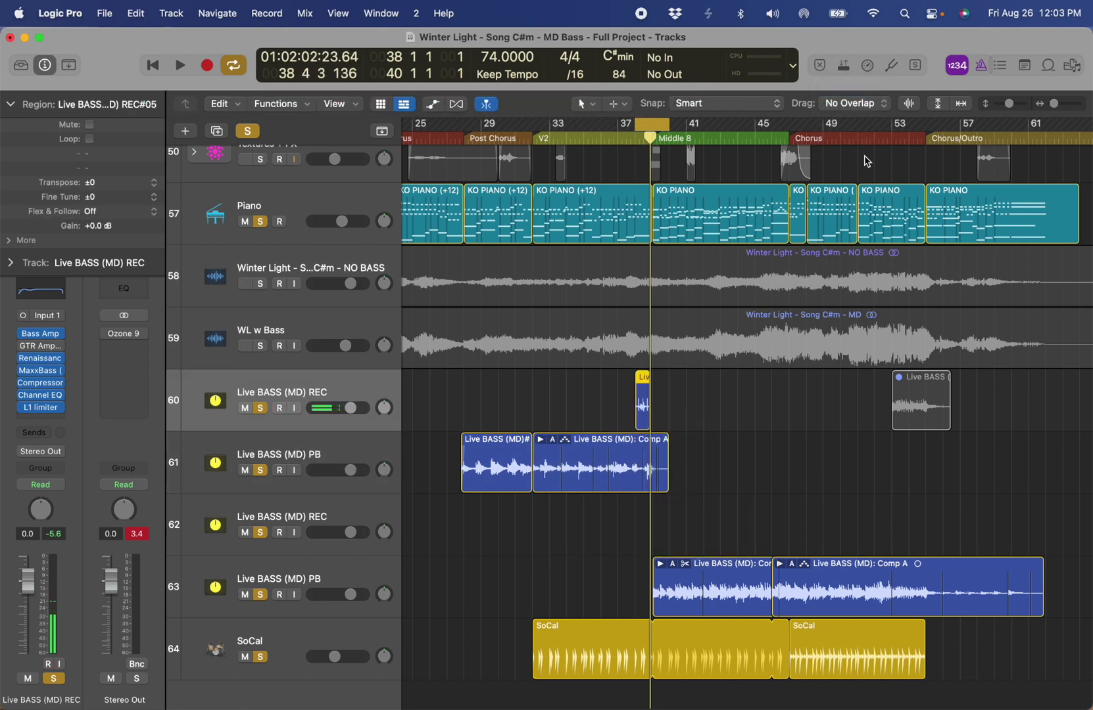
left_click(865, 104)
left_click(838, 86)
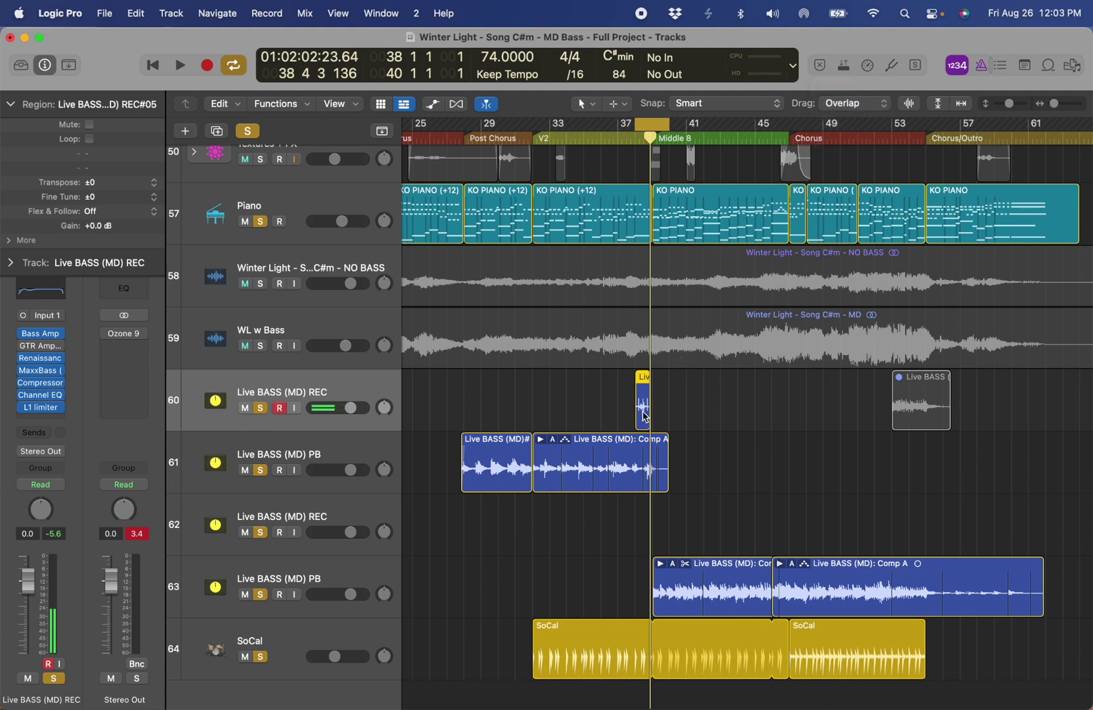
- Add the short recording and a copy of the later bass region to track 61's take folder
left_click(541, 439)
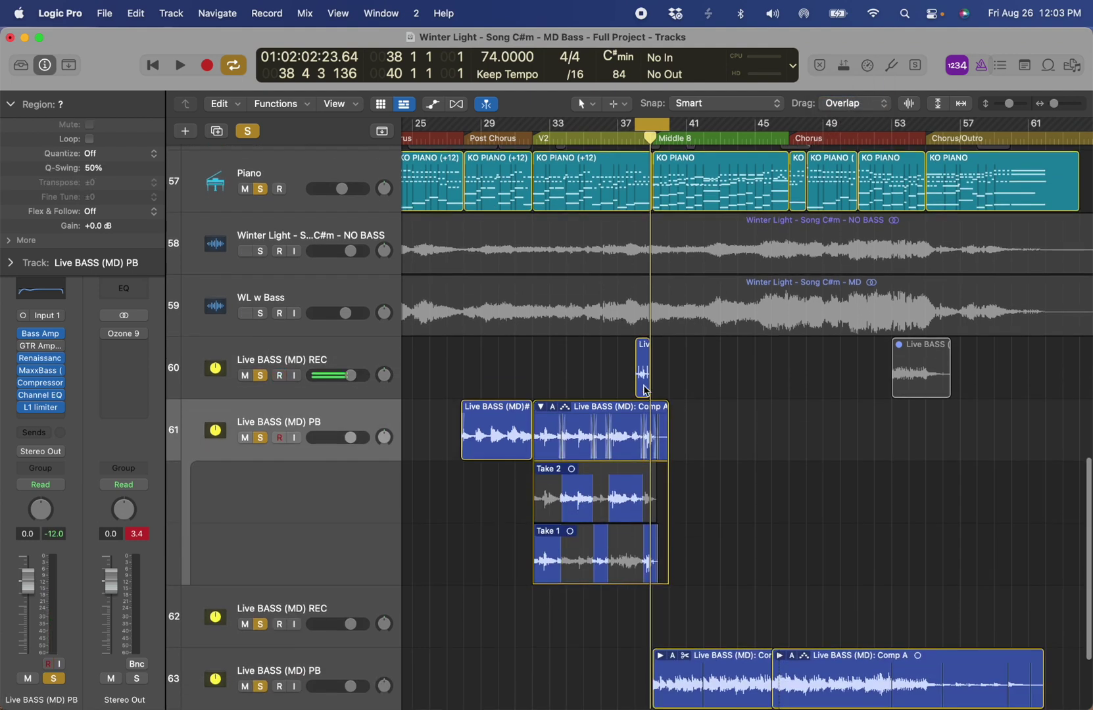
left_click_drag(643, 390, 648, 413)
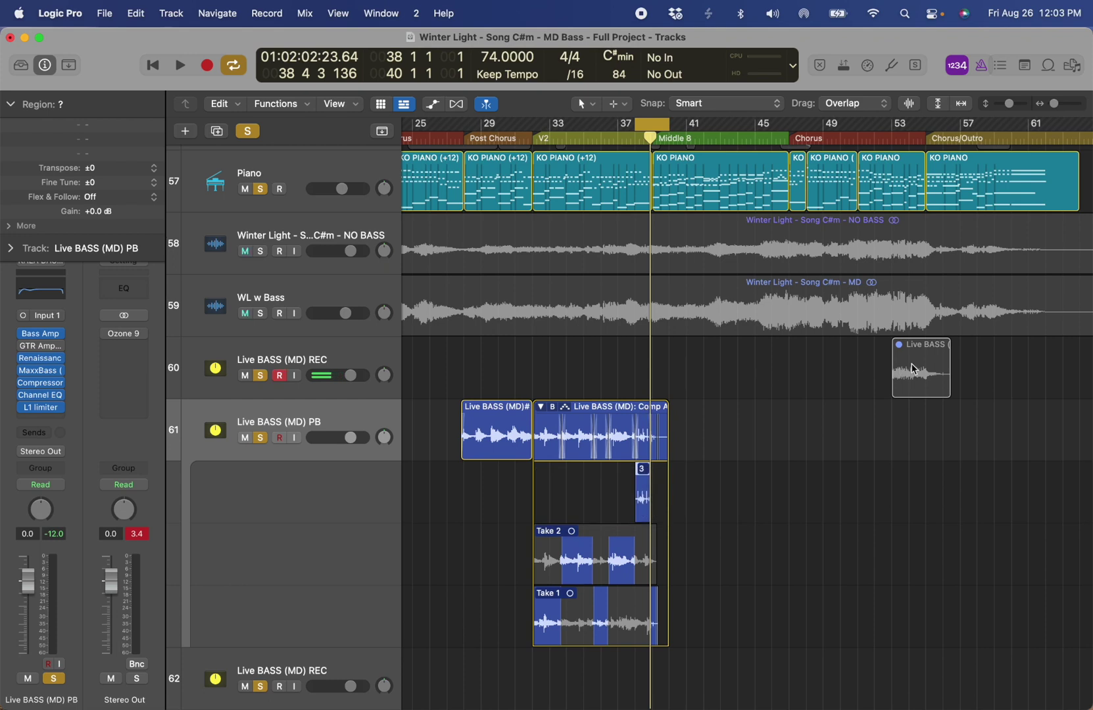
left_click_drag(914, 369, 630, 490)
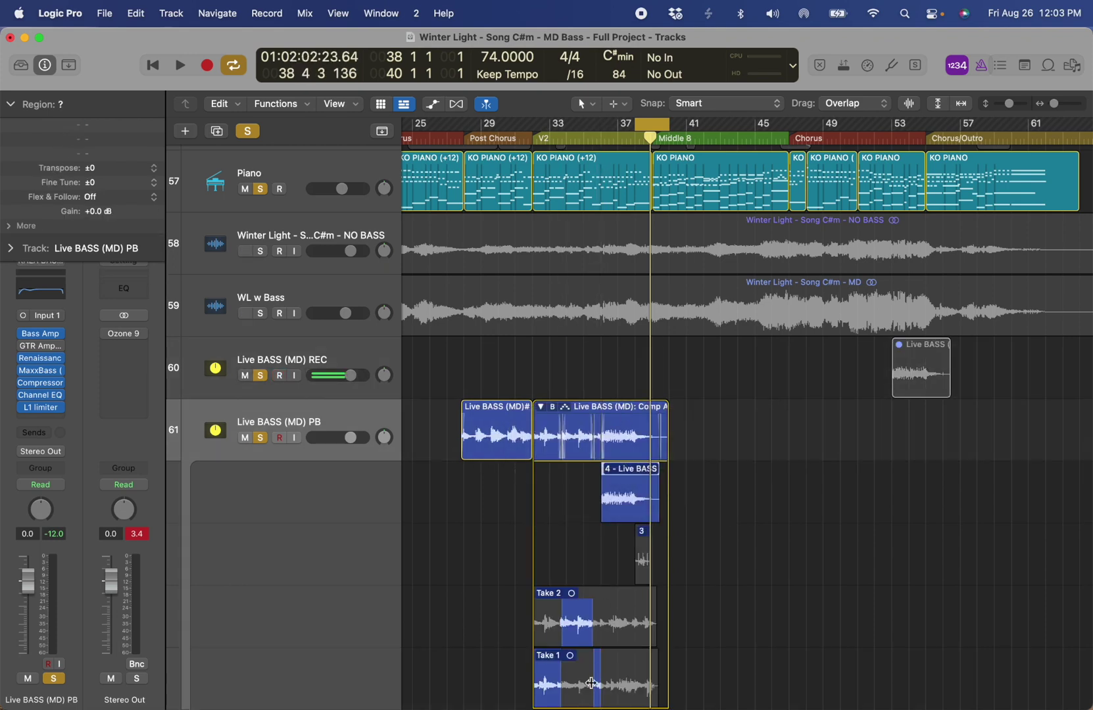
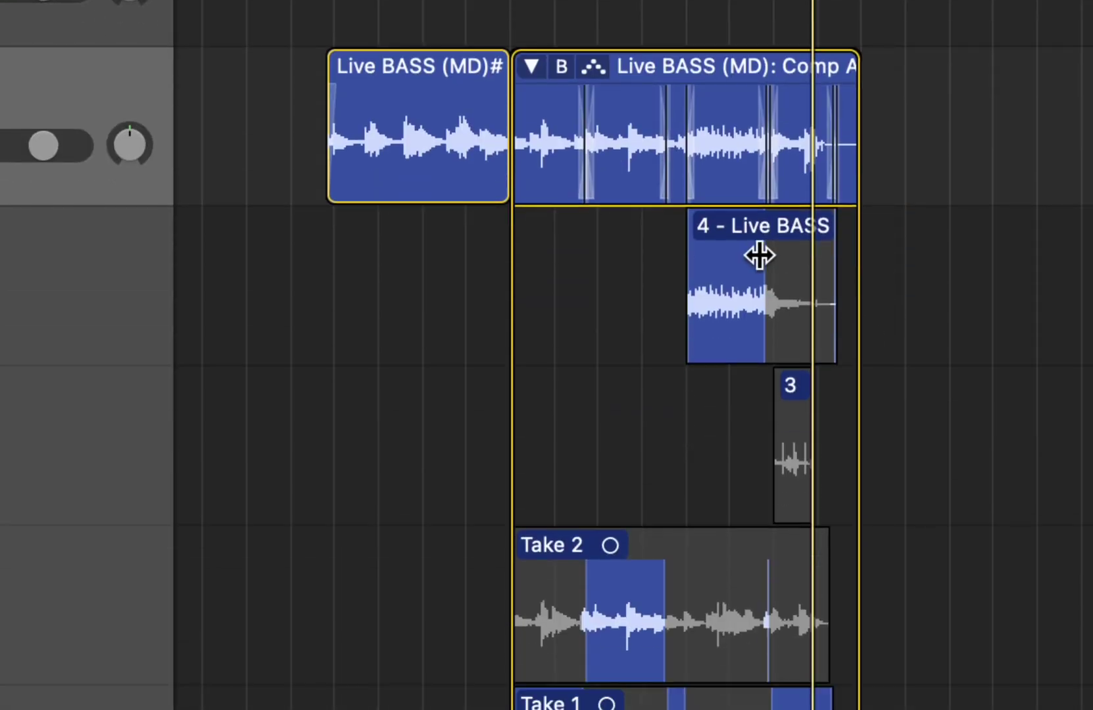
- Scroll the Tracks area to show the lower Live BASS (MD) PB track's Comp A take folder
left_click_drag(761, 253, 861, 254)
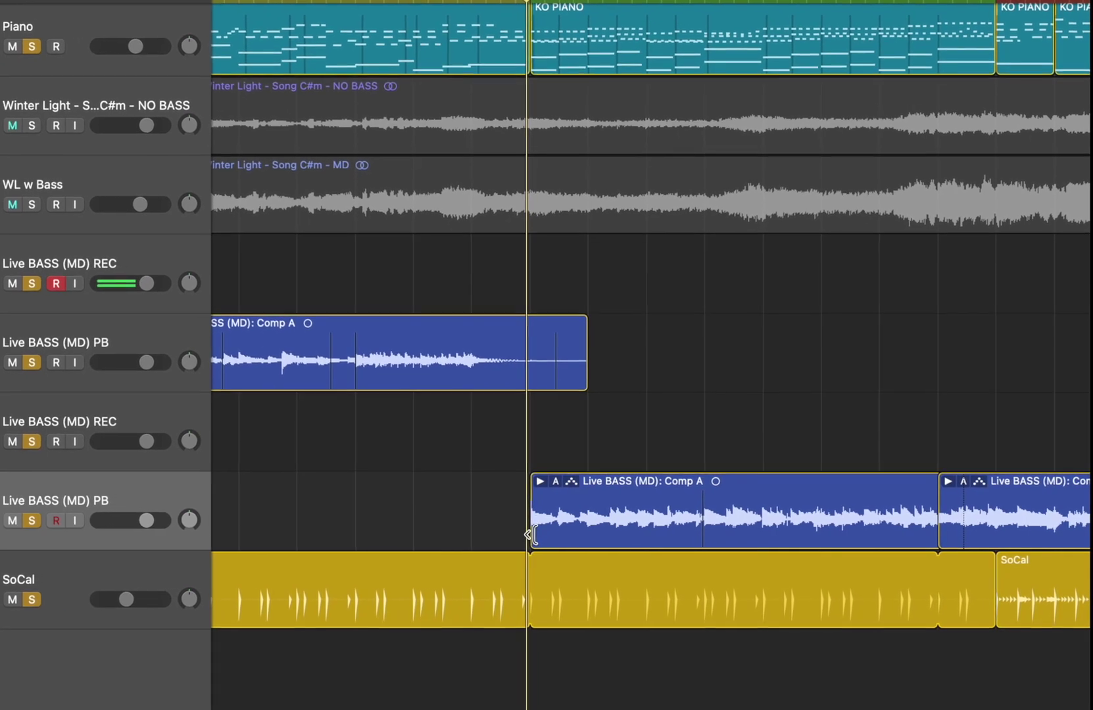
- Lengthen Comp A leftward so it starts before Middle 8, and expand it to reveal Takes 1–3
left_click(535, 533)
left_click_drag(511, 536, 460, 525)
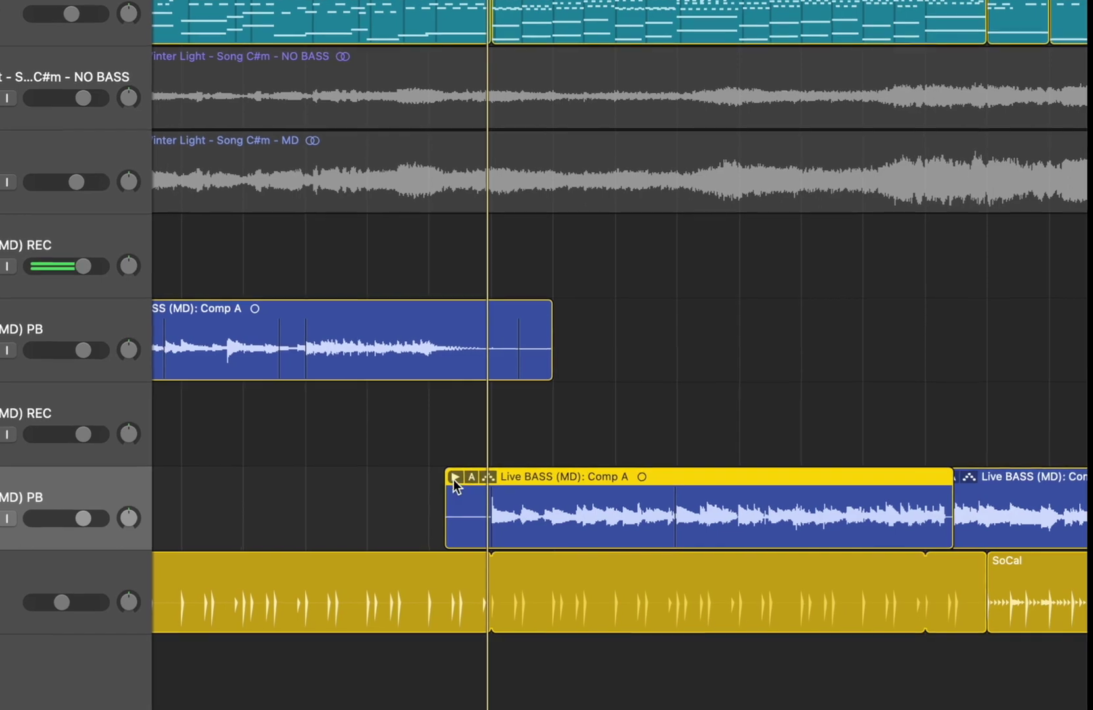
left_click(454, 478)
scroll(442, 477, "down", 5)
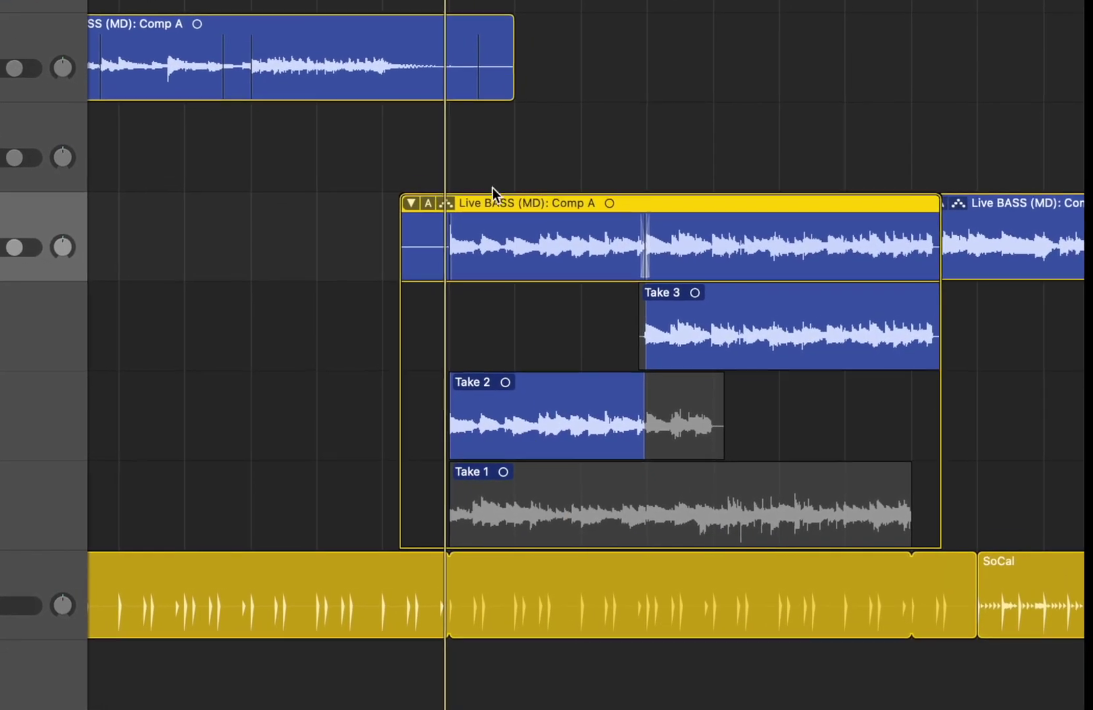
left_click(391, 168)
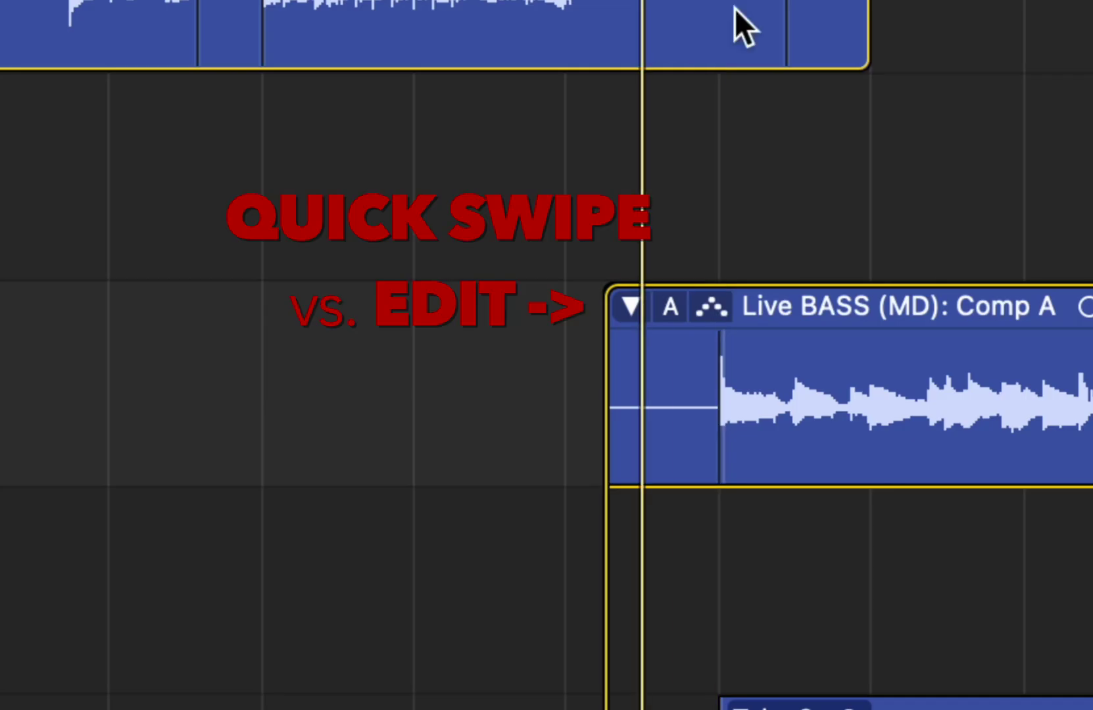
- Switch the Comp A folder to take editing with Option-Q and extend Take 2 to start earlier
left_click(706, 306)
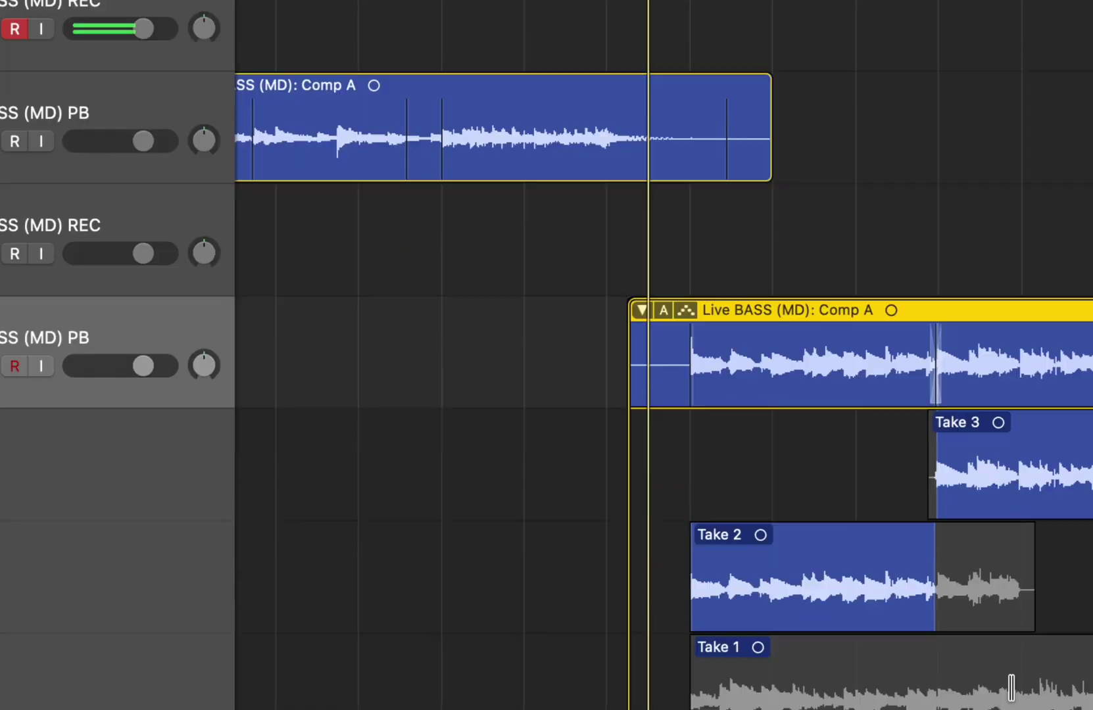
key("alt+q")
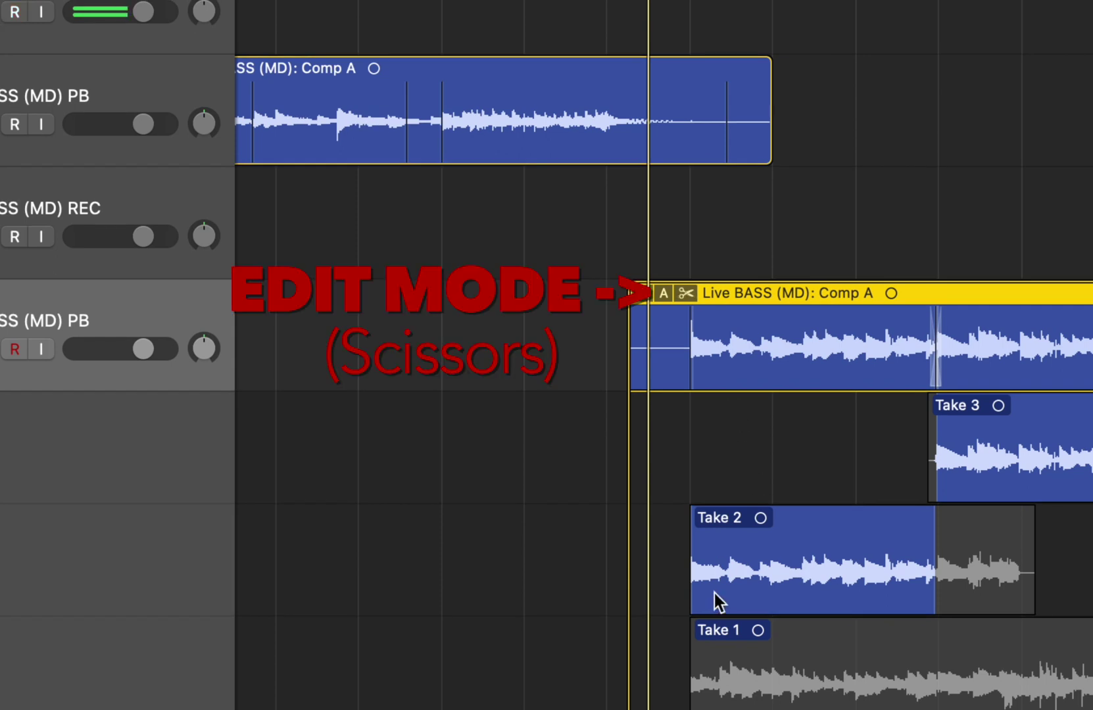
left_click_drag(697, 589, 679, 590)
scroll(795, 574, "right", 10)
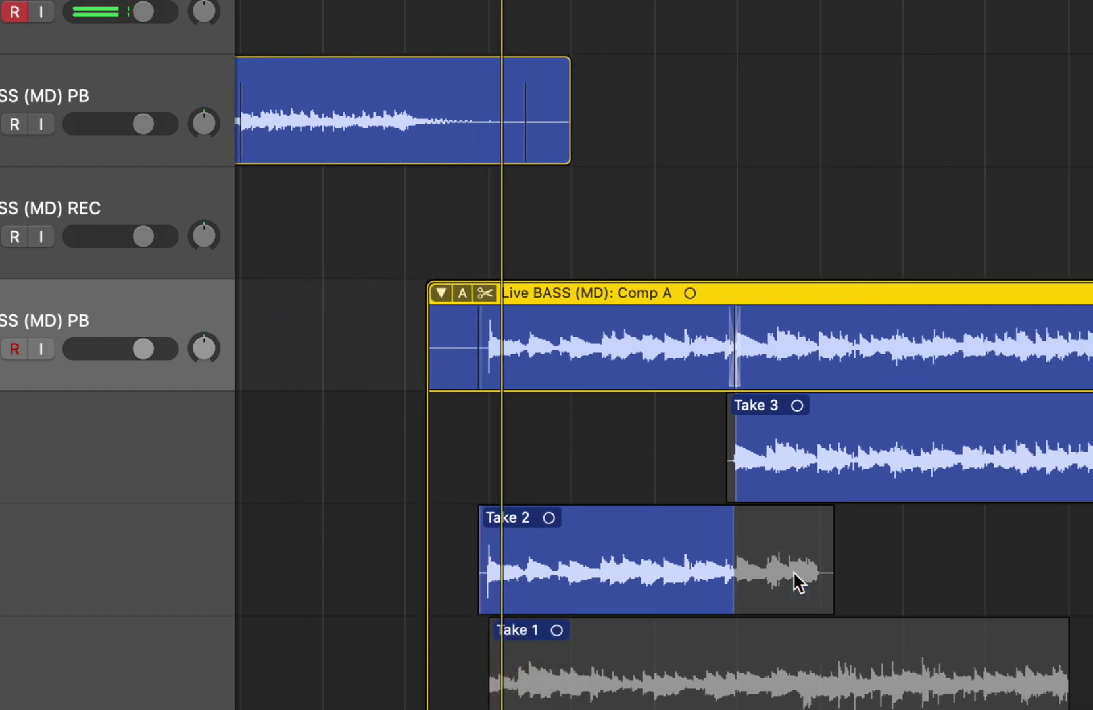
scroll(756, 631, "down", 2)
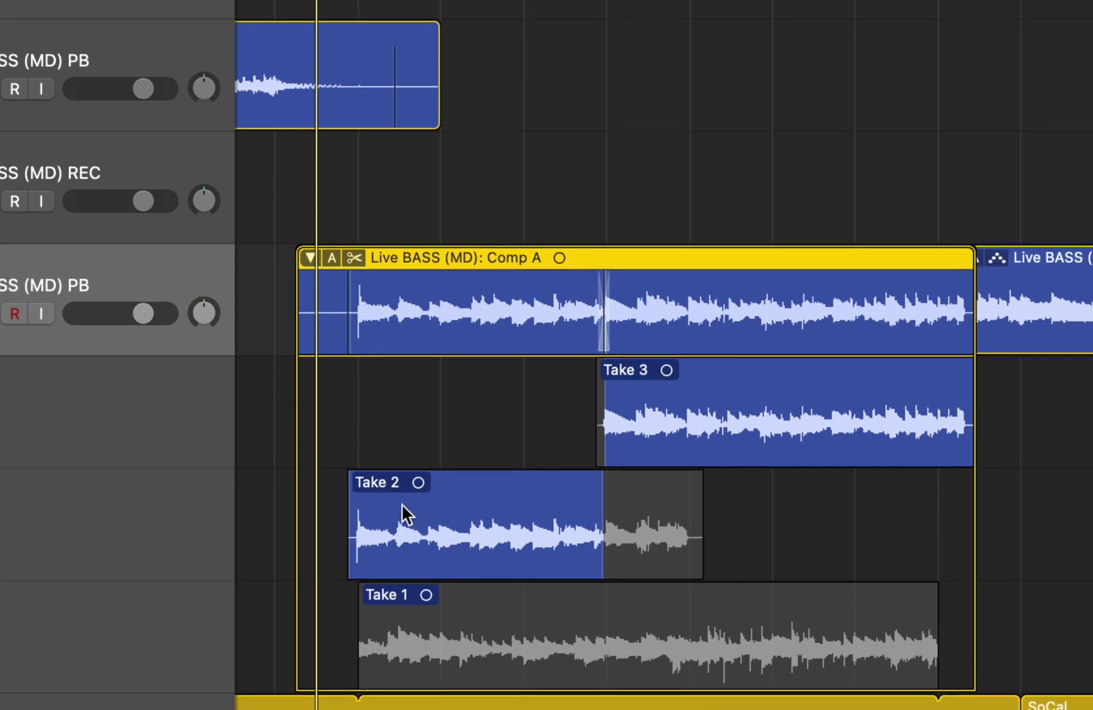
left_click_drag(455, 486, 478, 480)
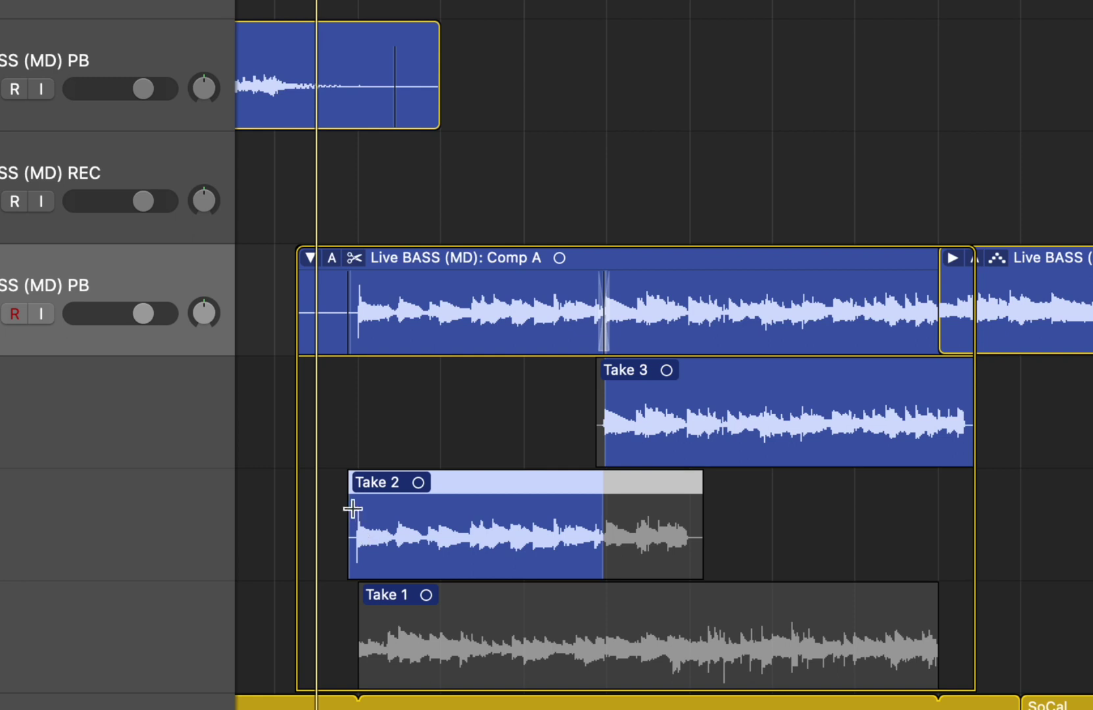
- Split Take 2, move Take 2.1 later, and quick-swipe a short Take 3 section into the comp
left_click_drag(356, 505, 441, 505)
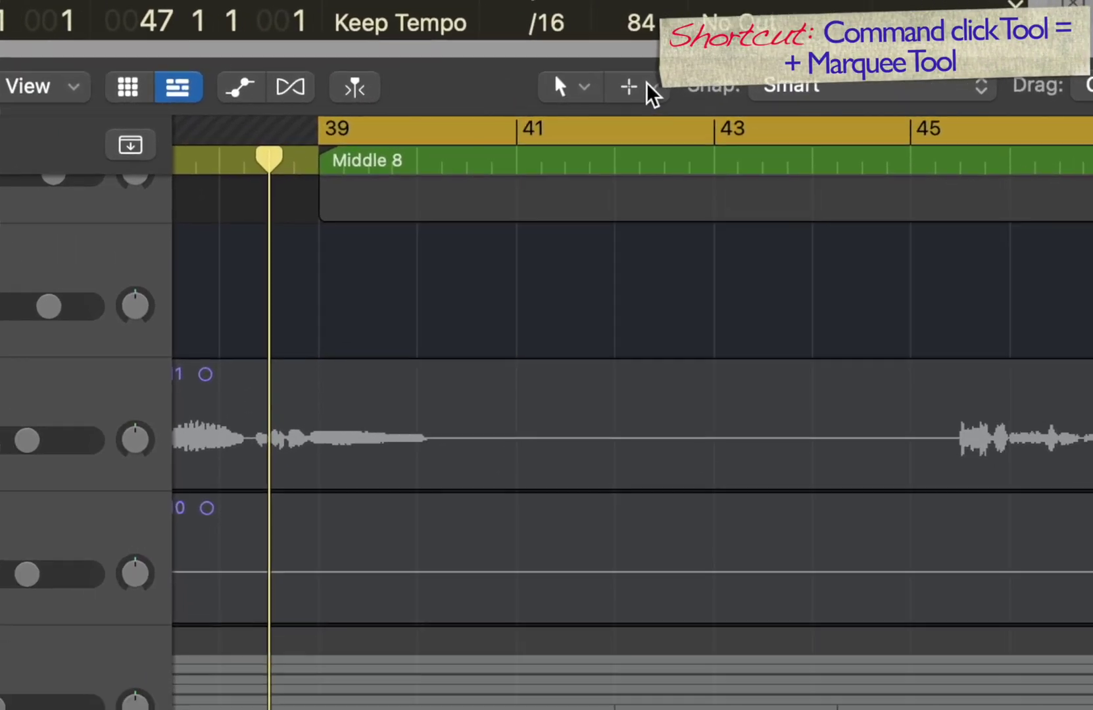
left_click_drag(472, 608, 721, 622)
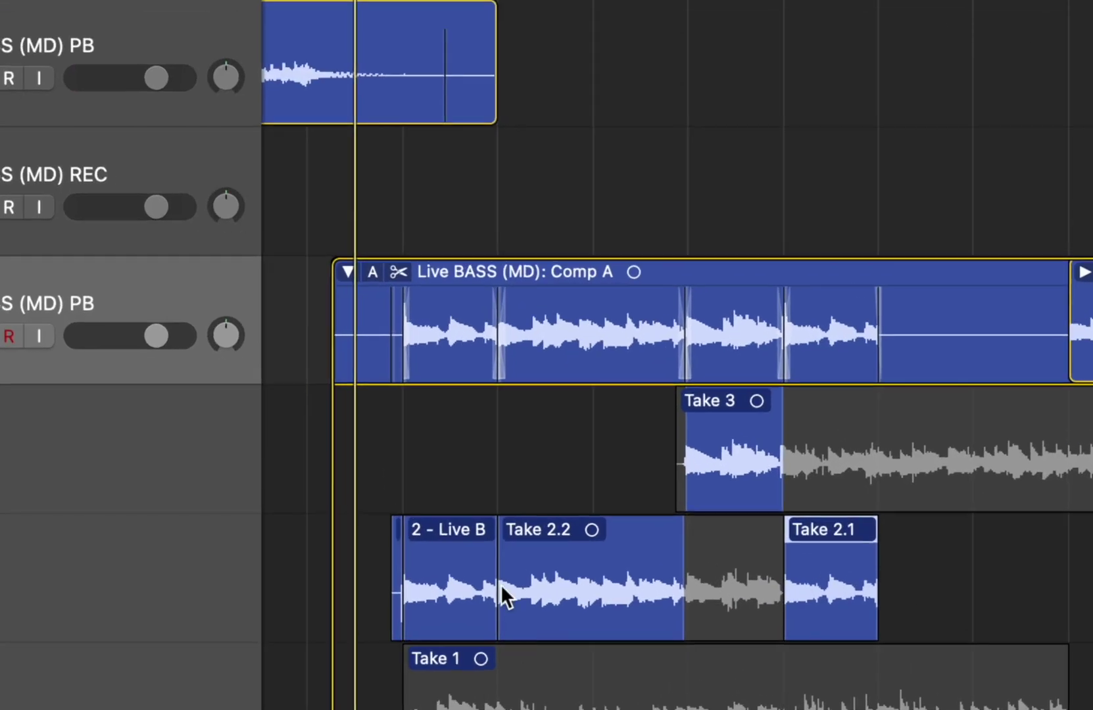
left_click(398, 272)
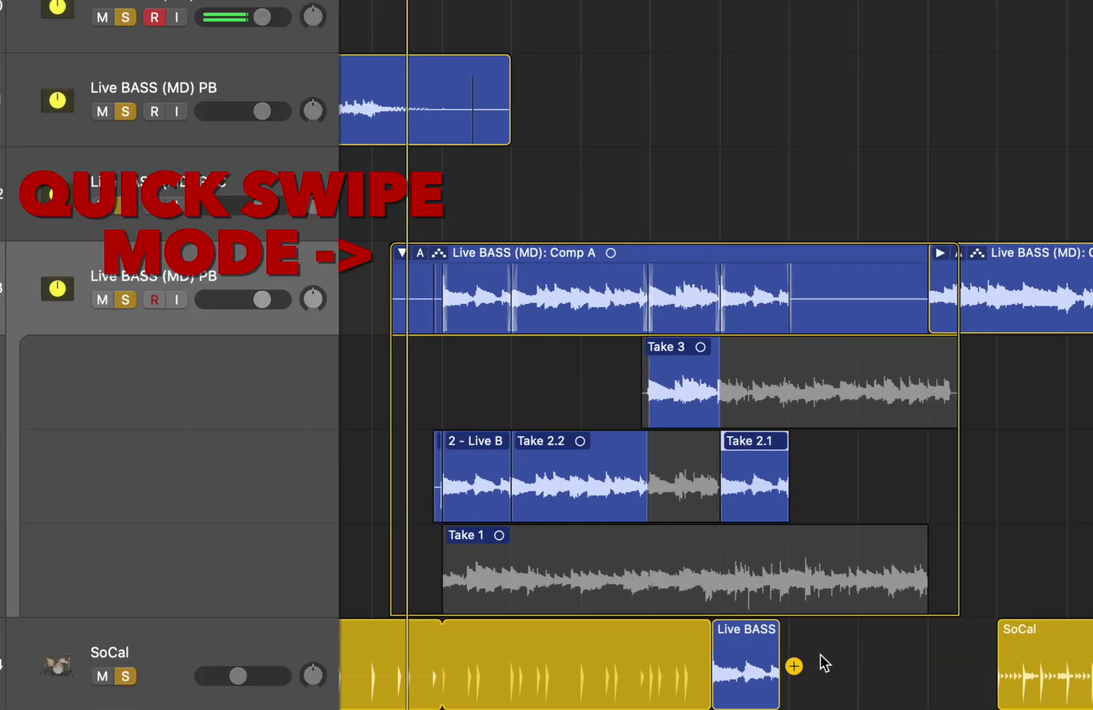
left_click(740, 411)
left_click(755, 479)
left_click_drag(753, 384, 780, 392)
left_click_drag(746, 488, 738, 489)
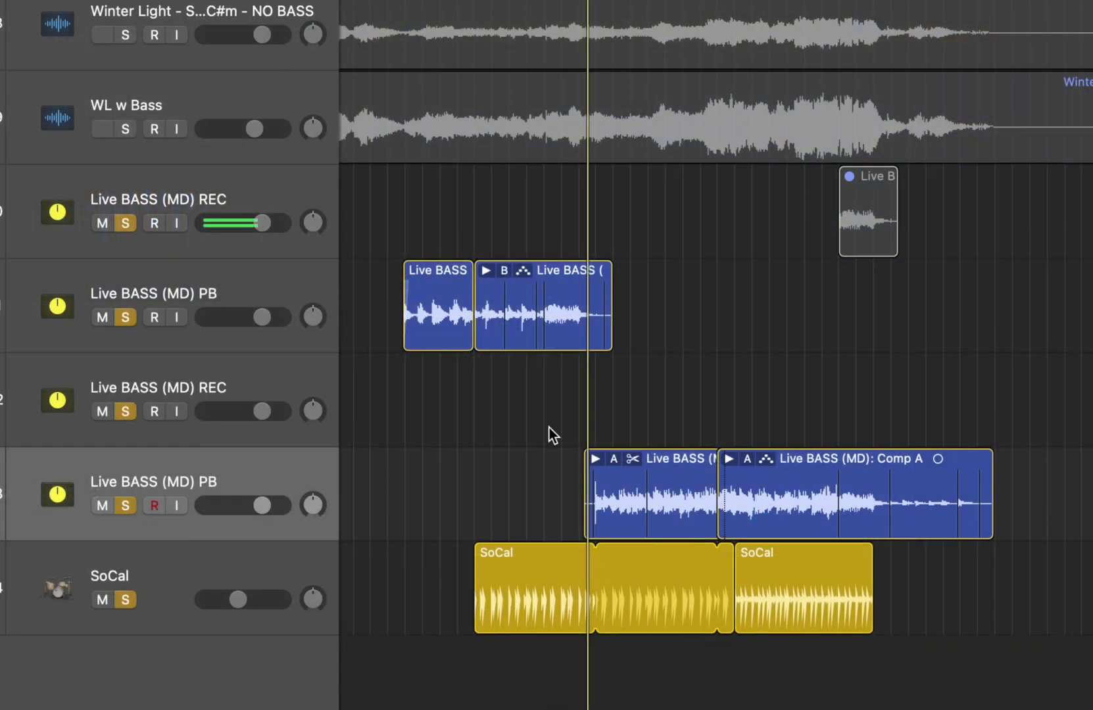
- Zoom in on the lower track's Live BASS regions and select the Comp A take folder
key("super+Left")
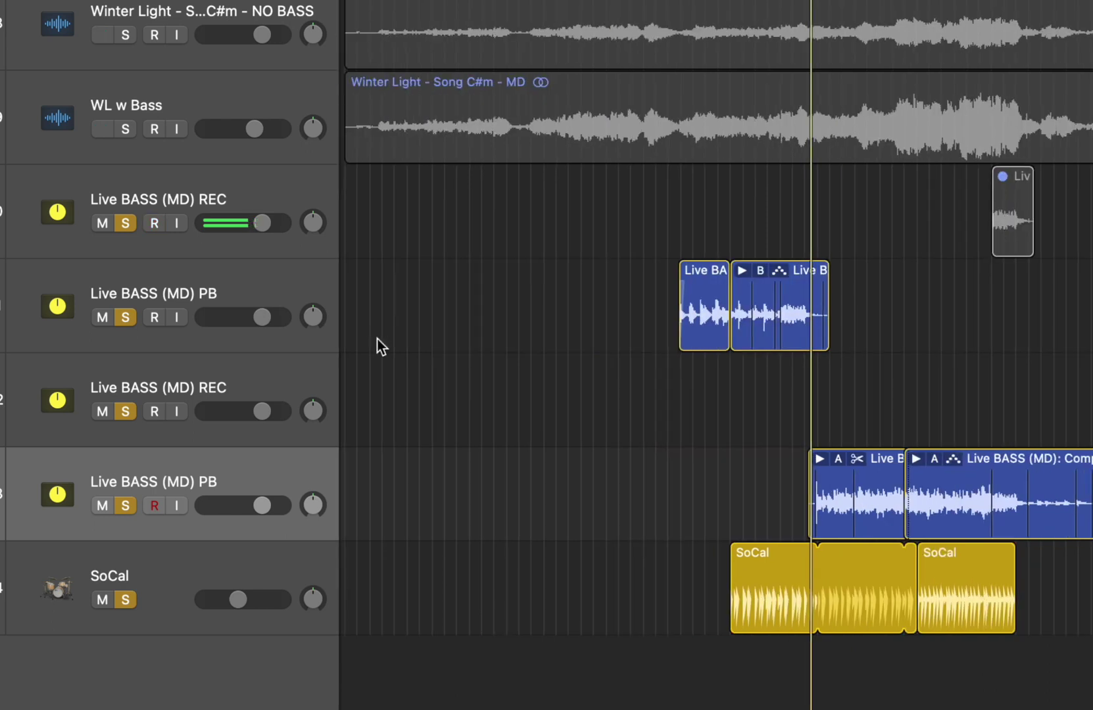
left_click(960, 478)
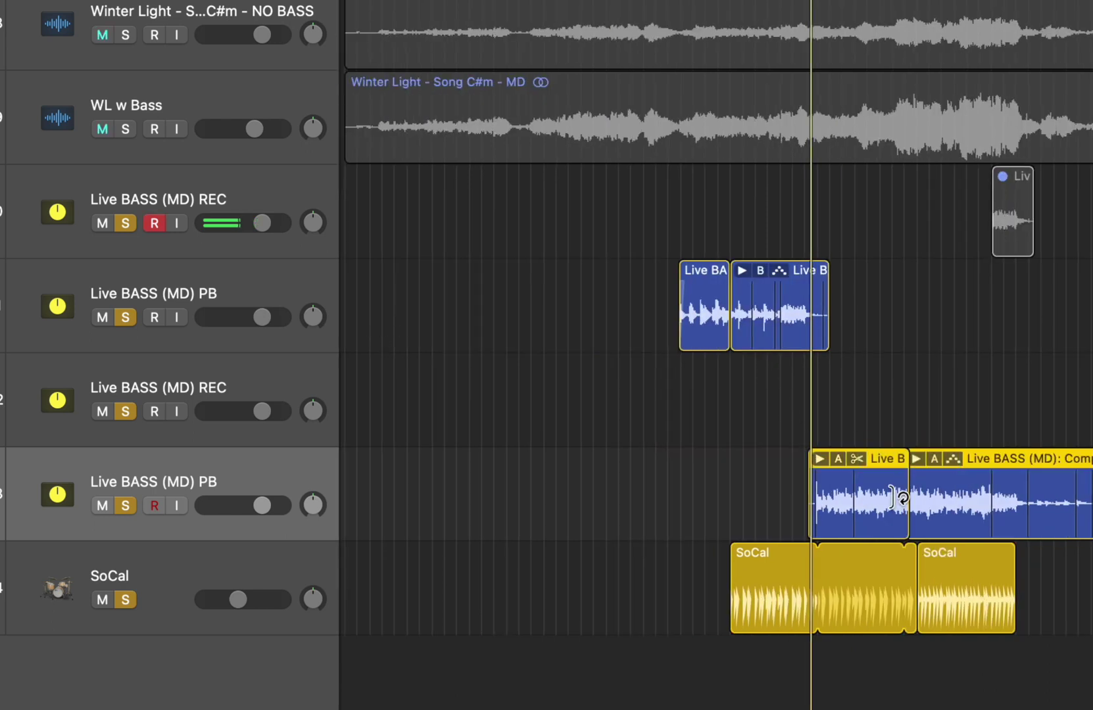
left_click(820, 458)
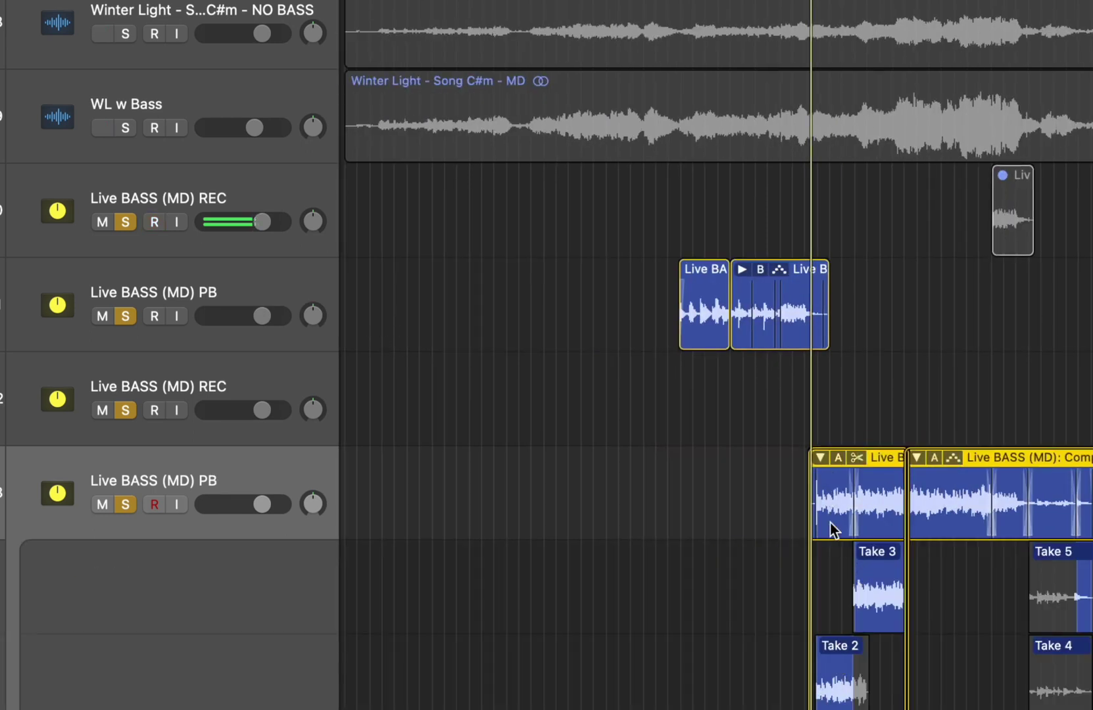
left_click(820, 458)
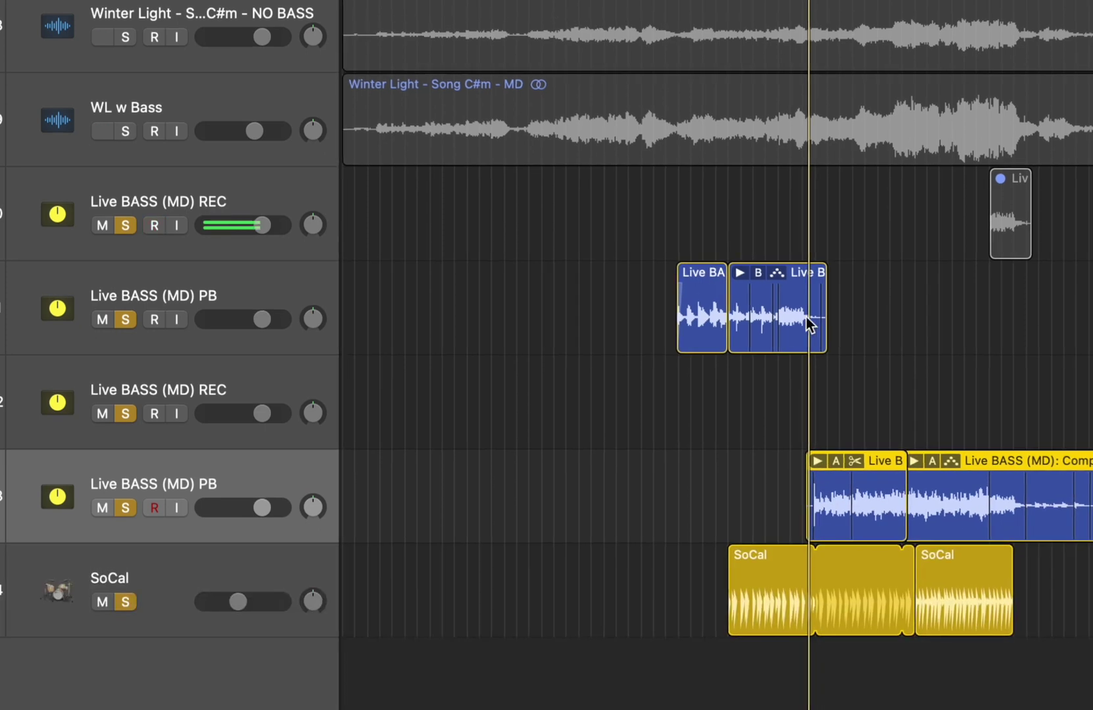
left_click_drag(654, 264, 820, 472)
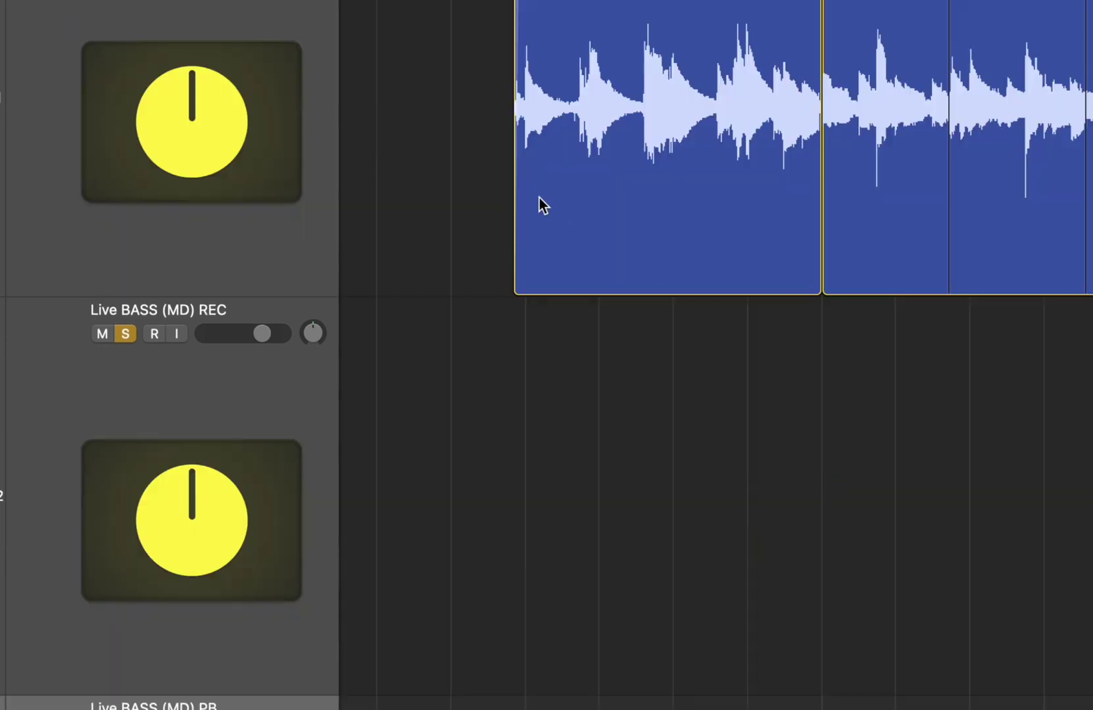
scroll(540, 202, "up", 5)
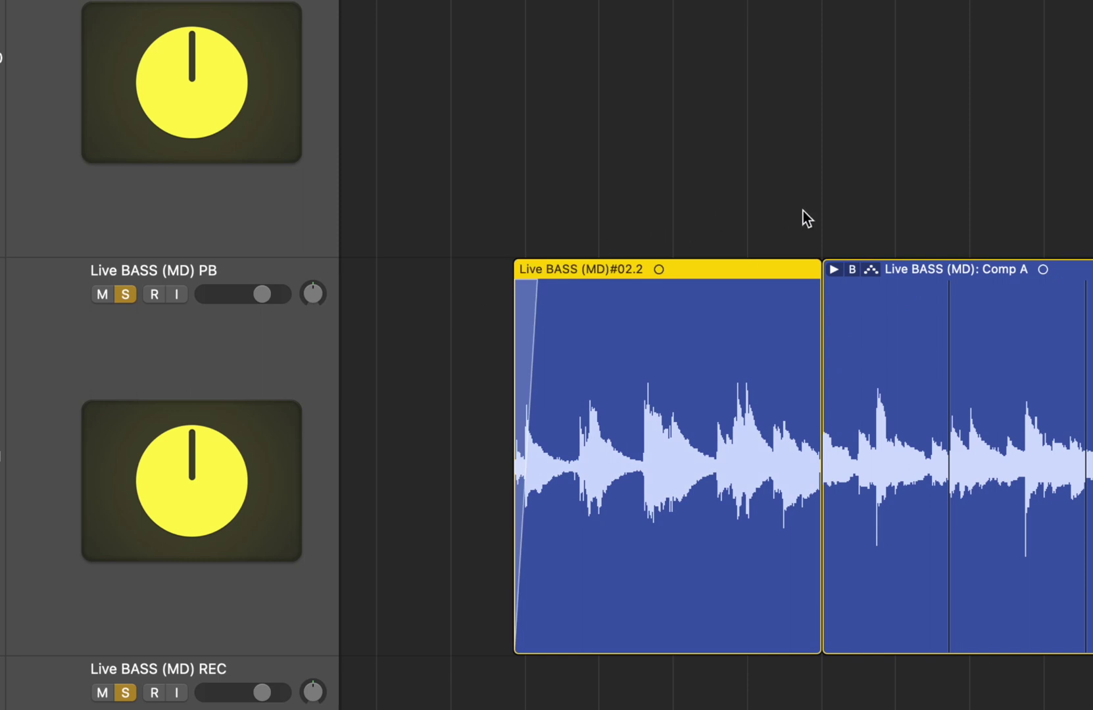
left_click(909, 358)
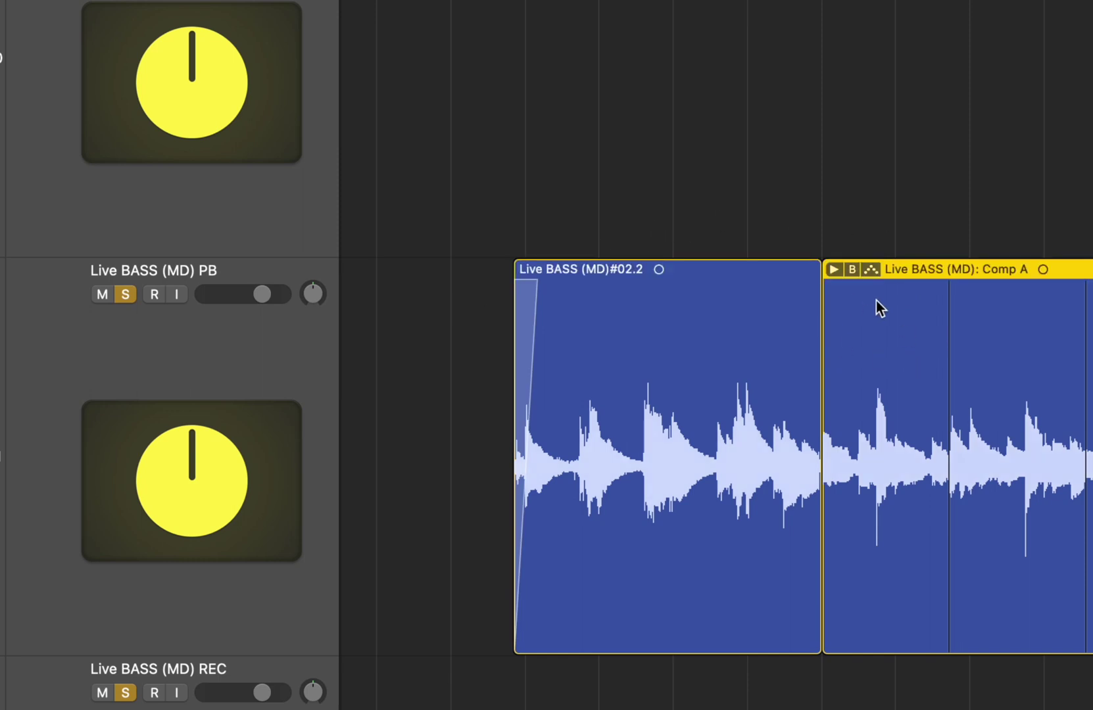
- Move both Comp A take folders onto the upper Live BASS (MD) PB track after the B folder
left_click(833, 270)
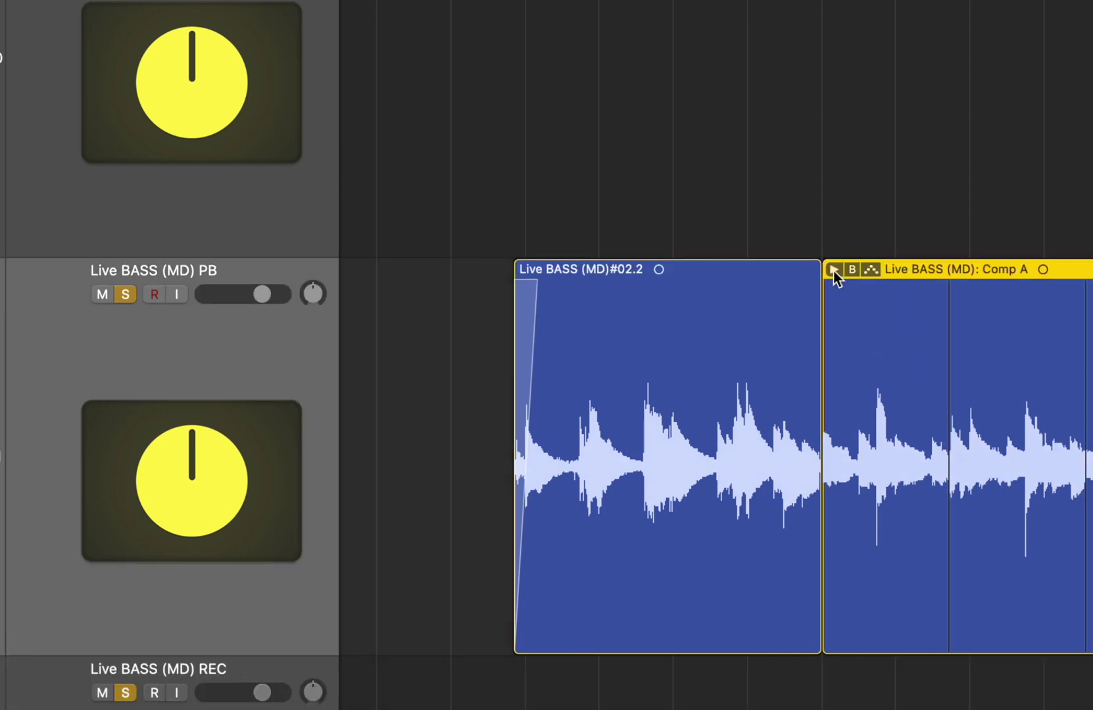
right_click(843, 239)
left_click(800, 198)
left_click(800, 198, "ctrl+alt")
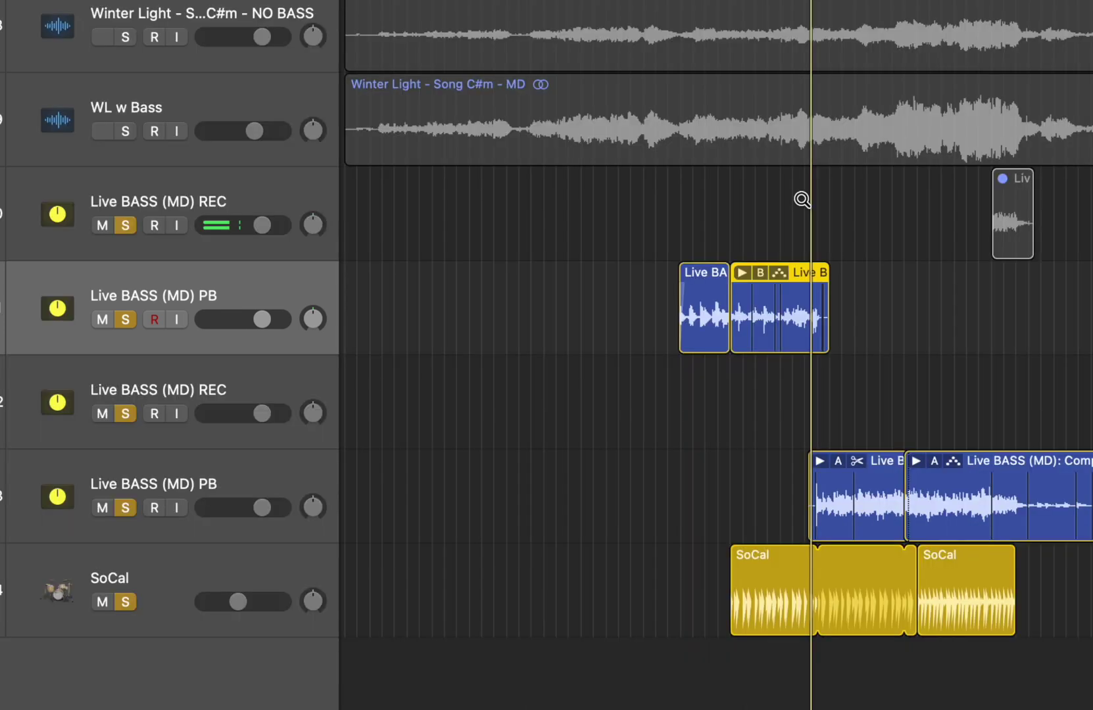
left_click_drag(881, 459, 881, 268)
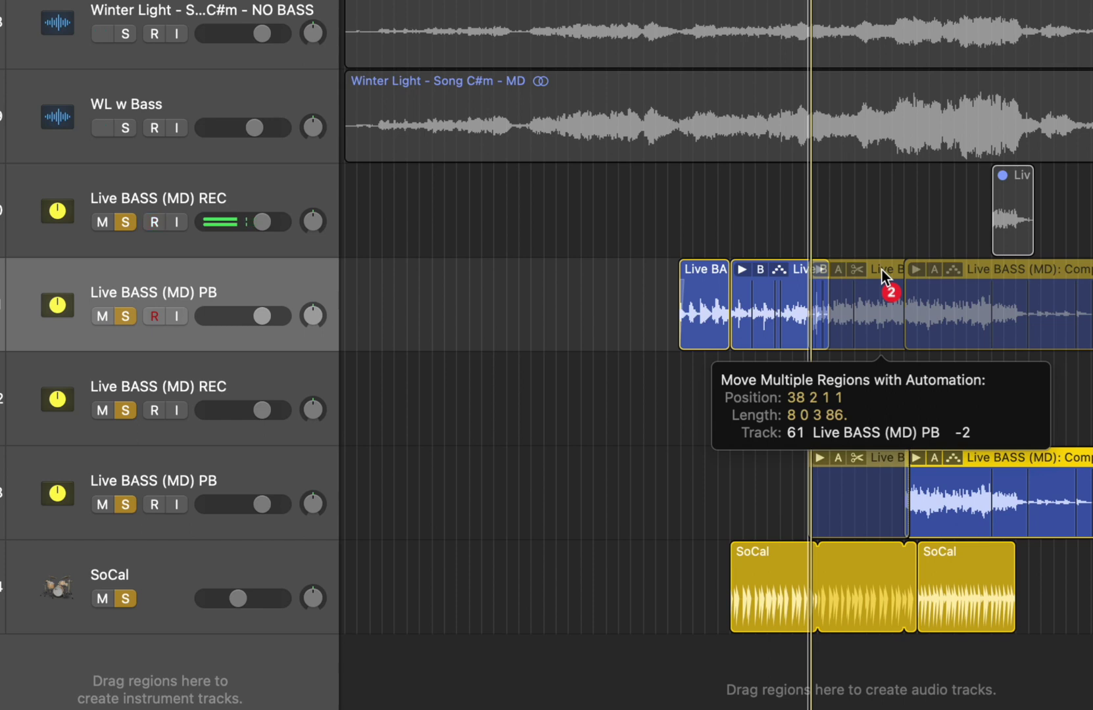
left_click_drag(881, 268, 881, 268)
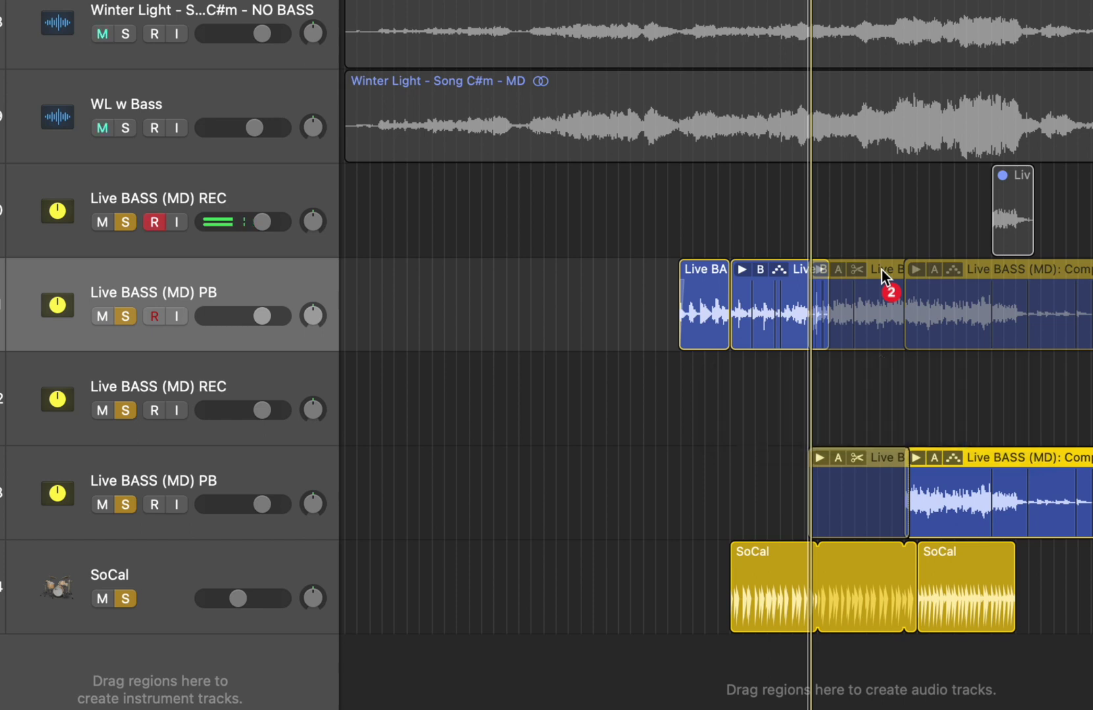
scroll(881, 268, "right", 1)
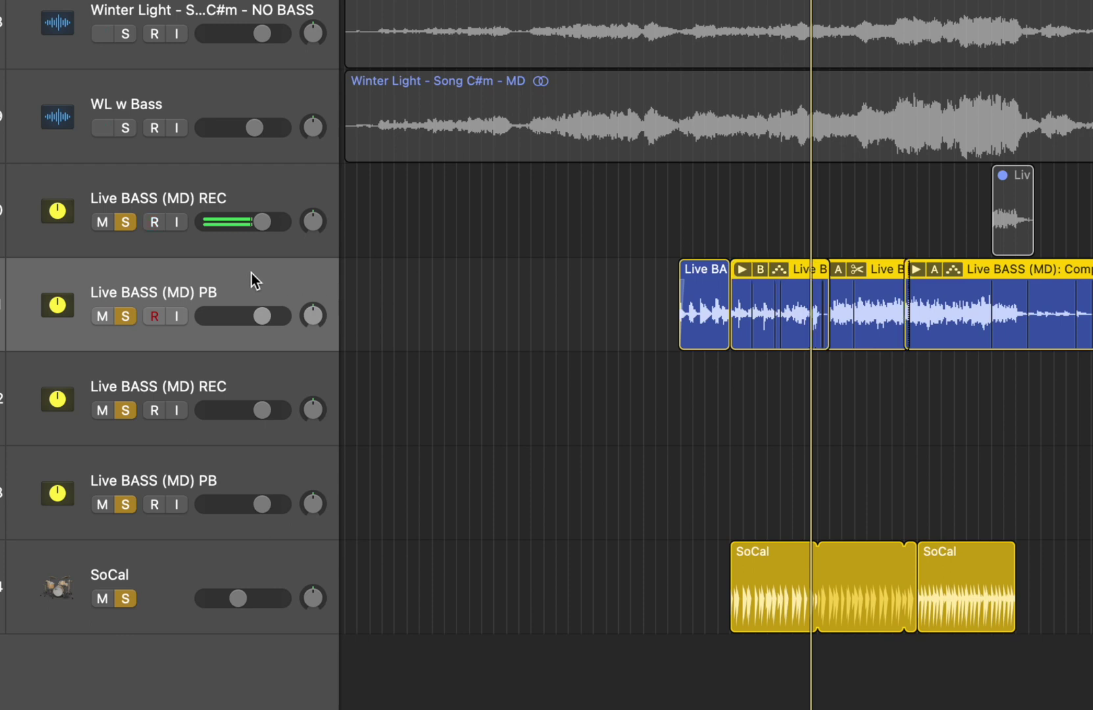
- Enable Track Alternatives in the track header configuration using Option-T
key("alt+t")
left_click(381, 566)
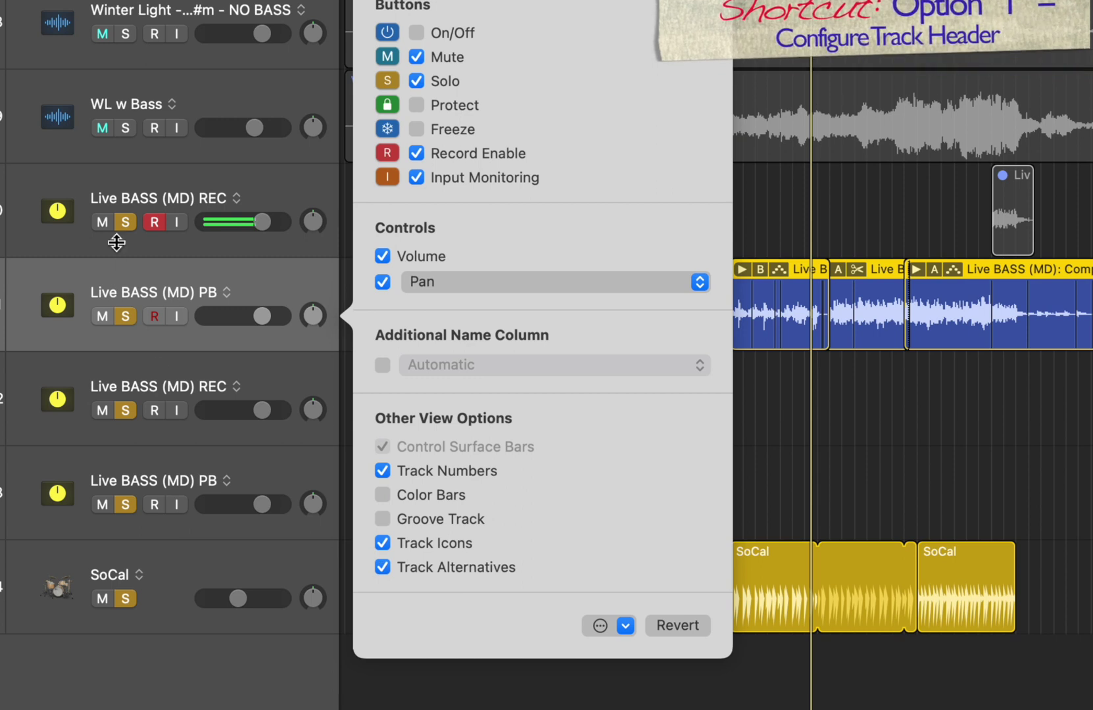
left_click(773, 470)
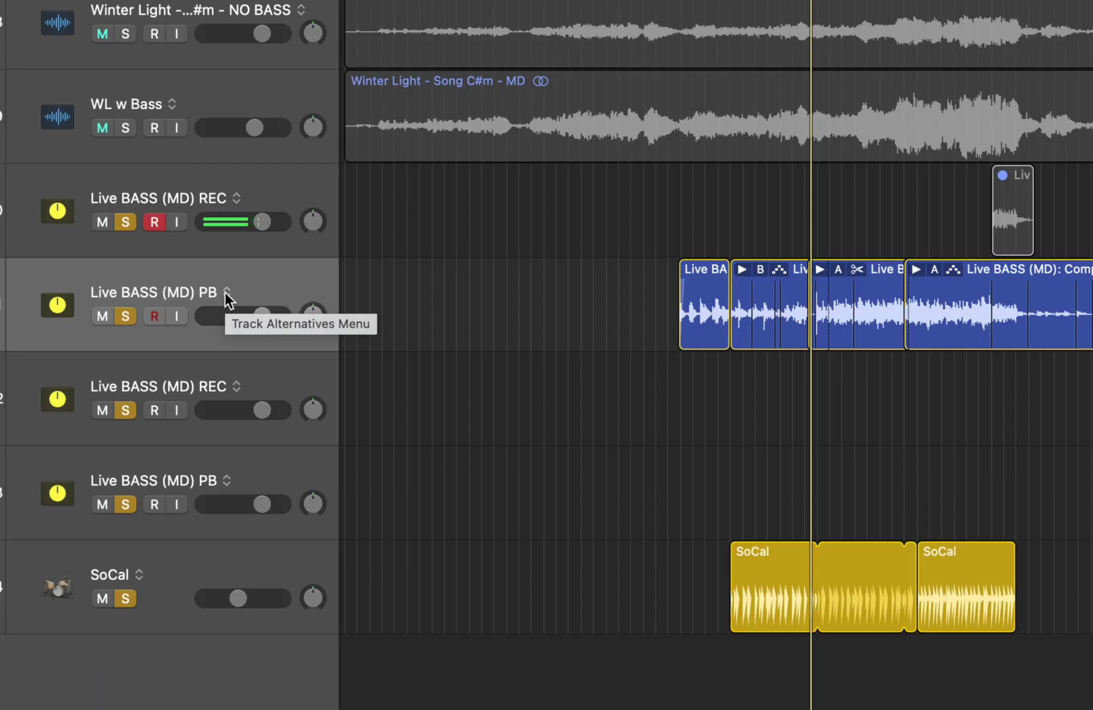
- Duplicate the bass PB track as a new track alternative B and check its take folders
left_click(384, 321)
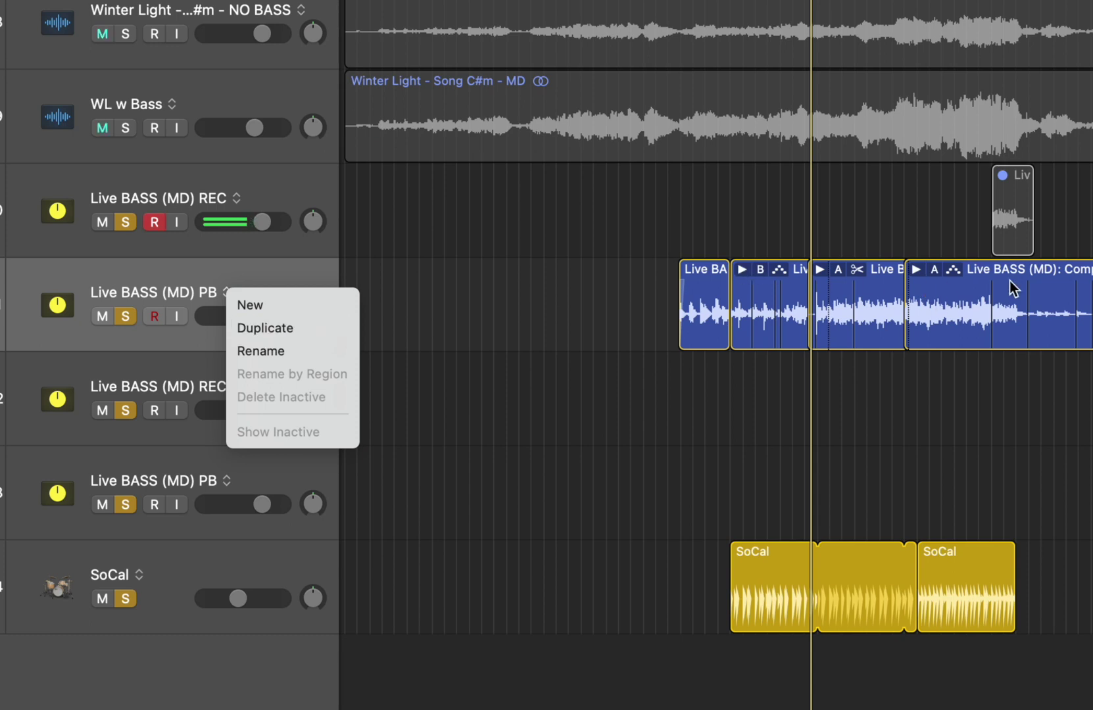
left_click(272, 330)
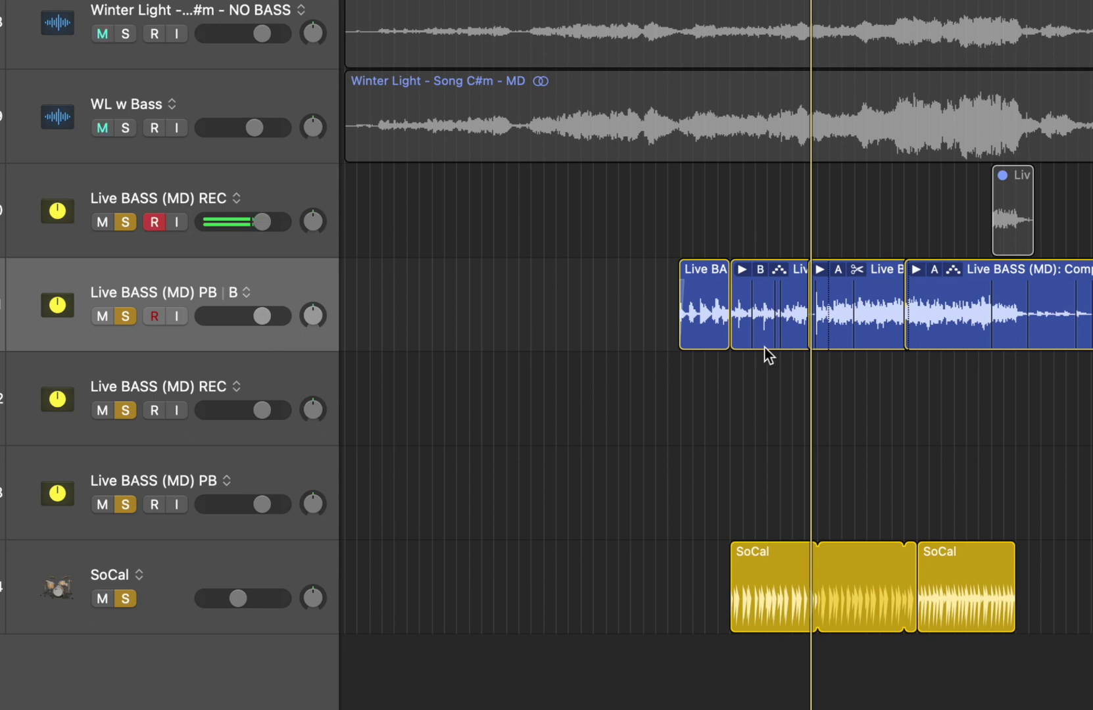
left_click(770, 309)
left_click(880, 322)
left_click(743, 269)
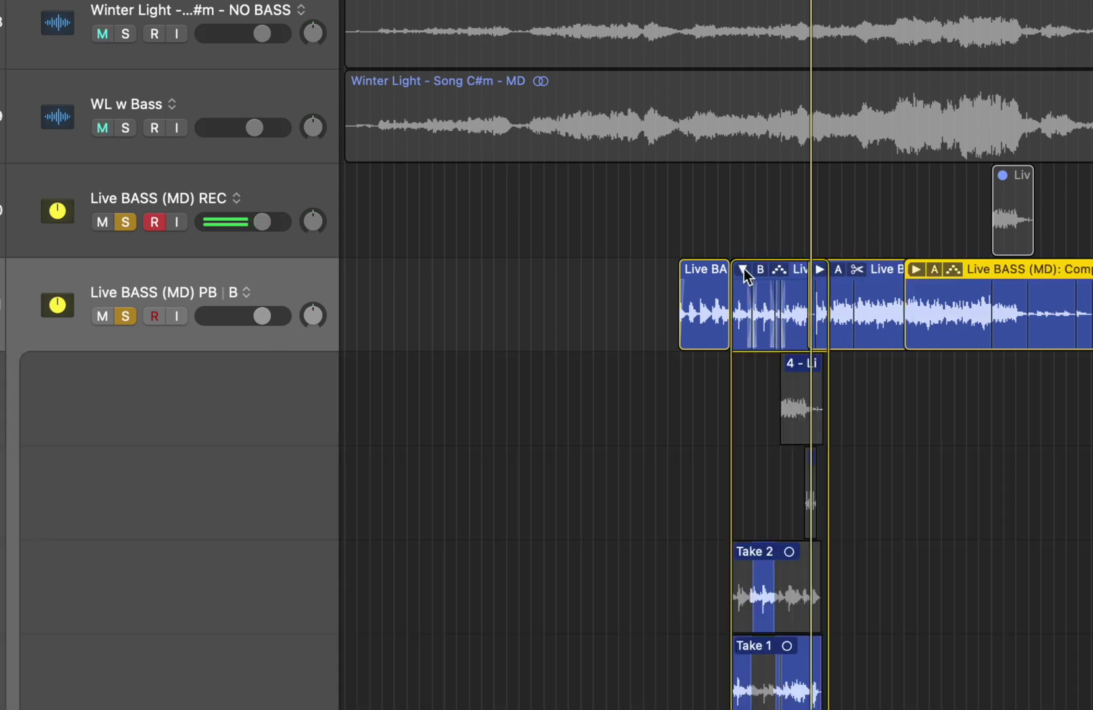
left_click(744, 269)
key("super+Right")
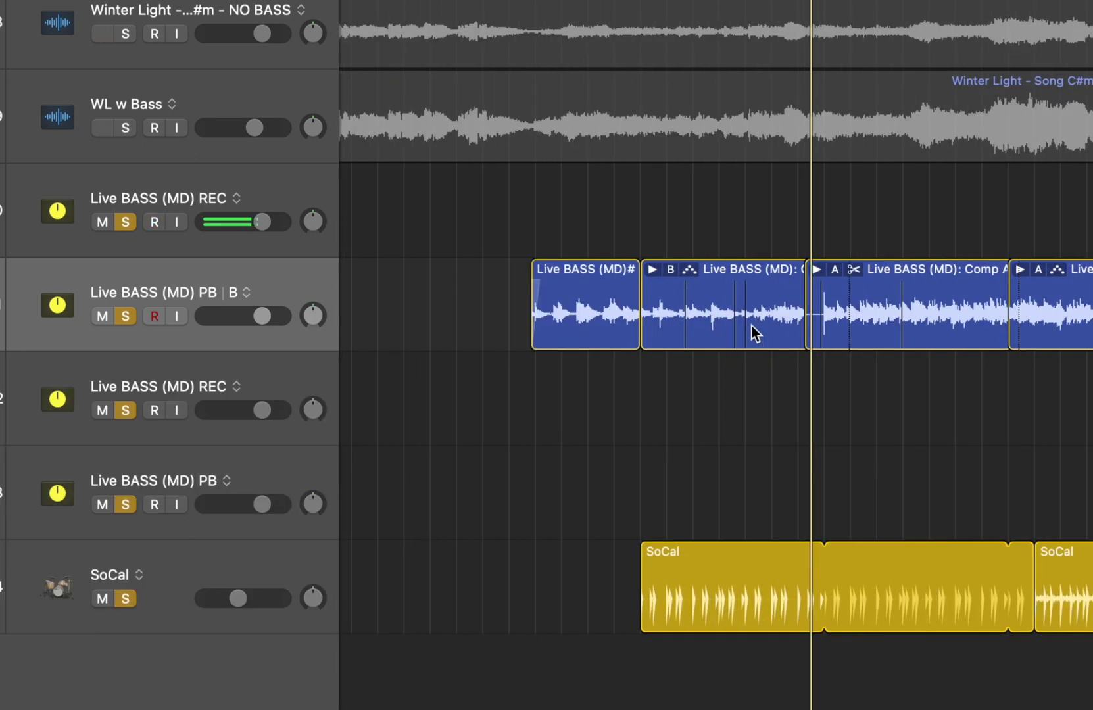
left_click(688, 270)
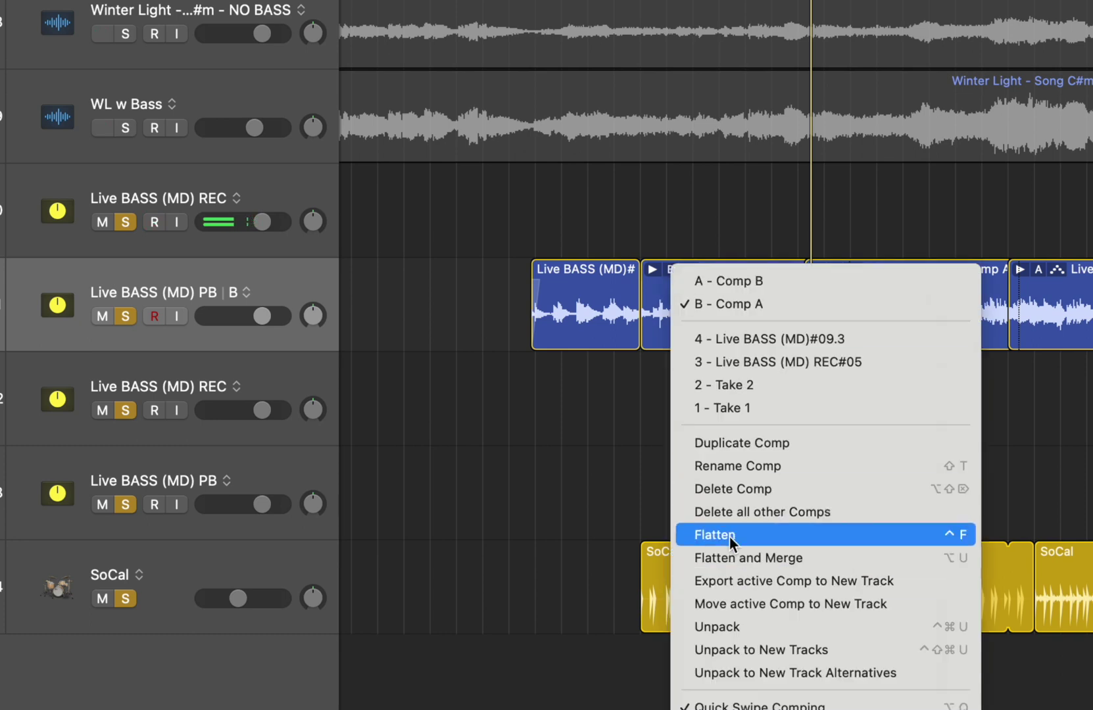
left_click(519, 463)
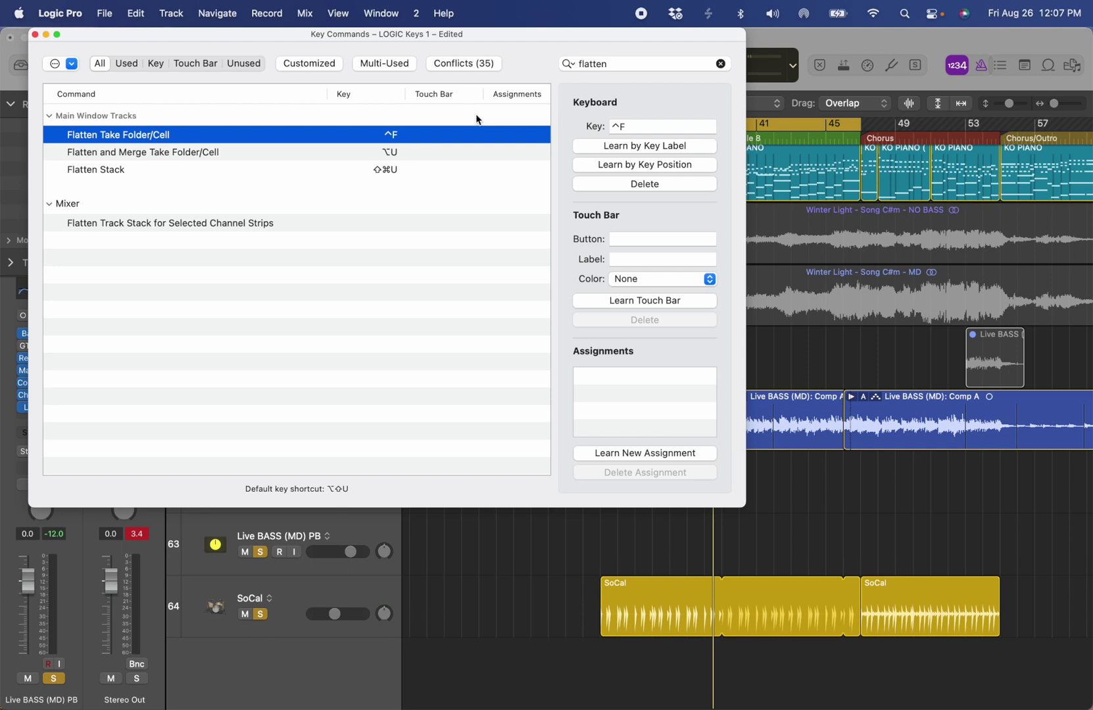
left_click(614, 65)
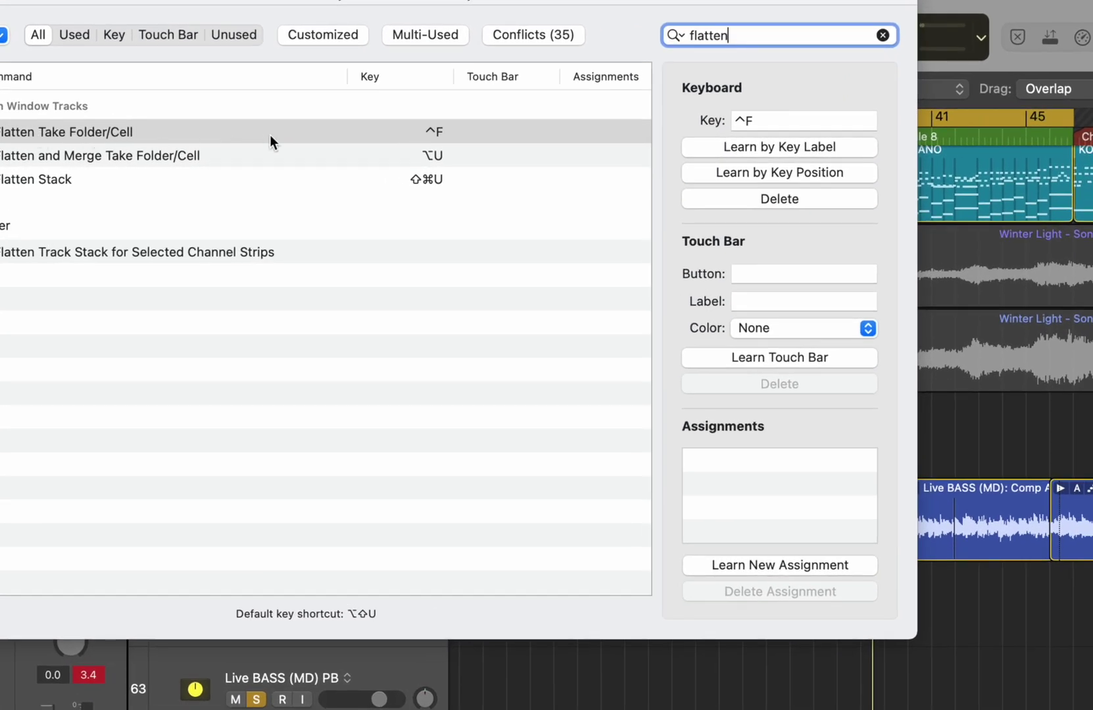
left_click(448, 135)
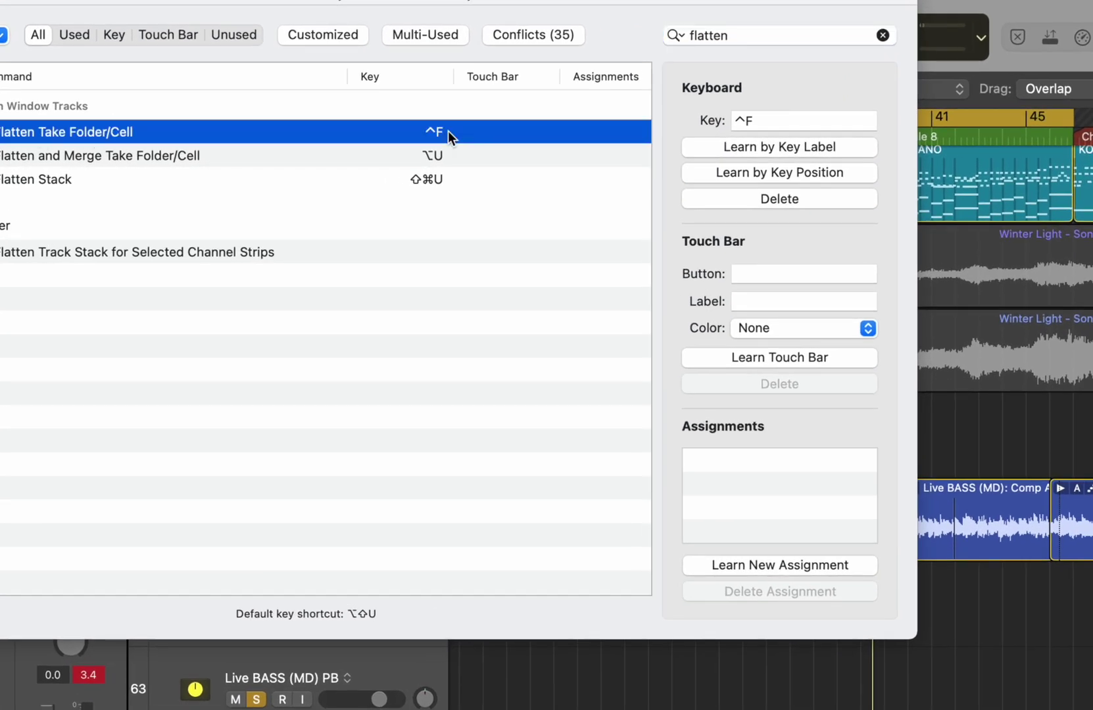
left_click(759, 148)
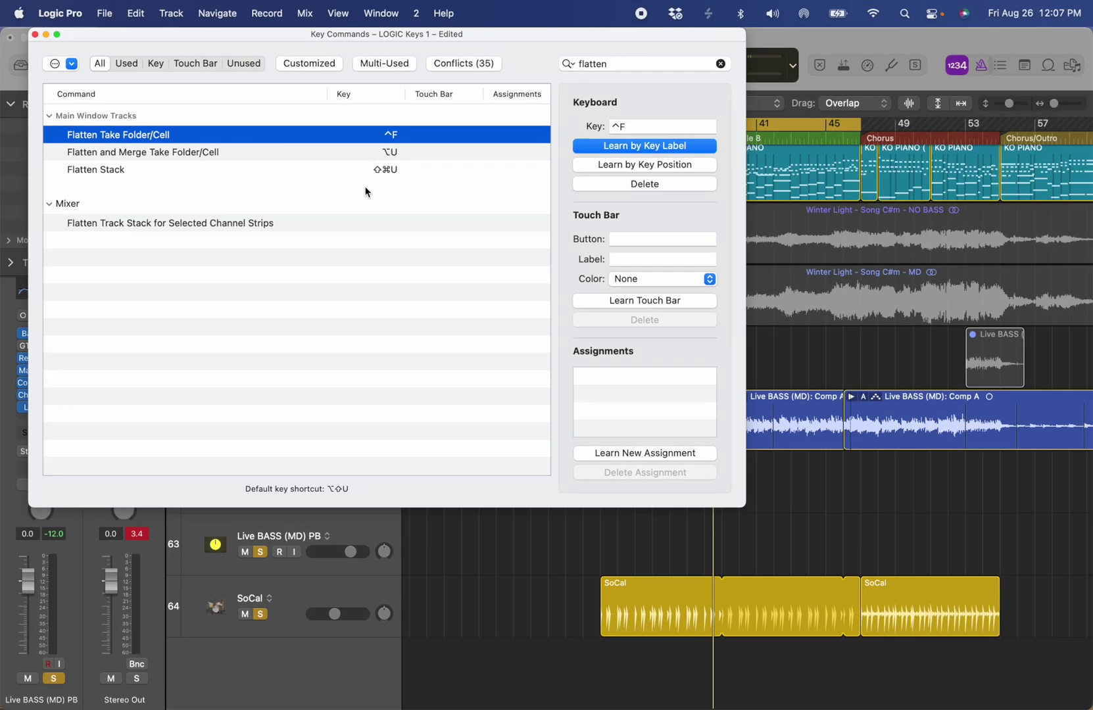
key("super+f")
left_click(508, 326)
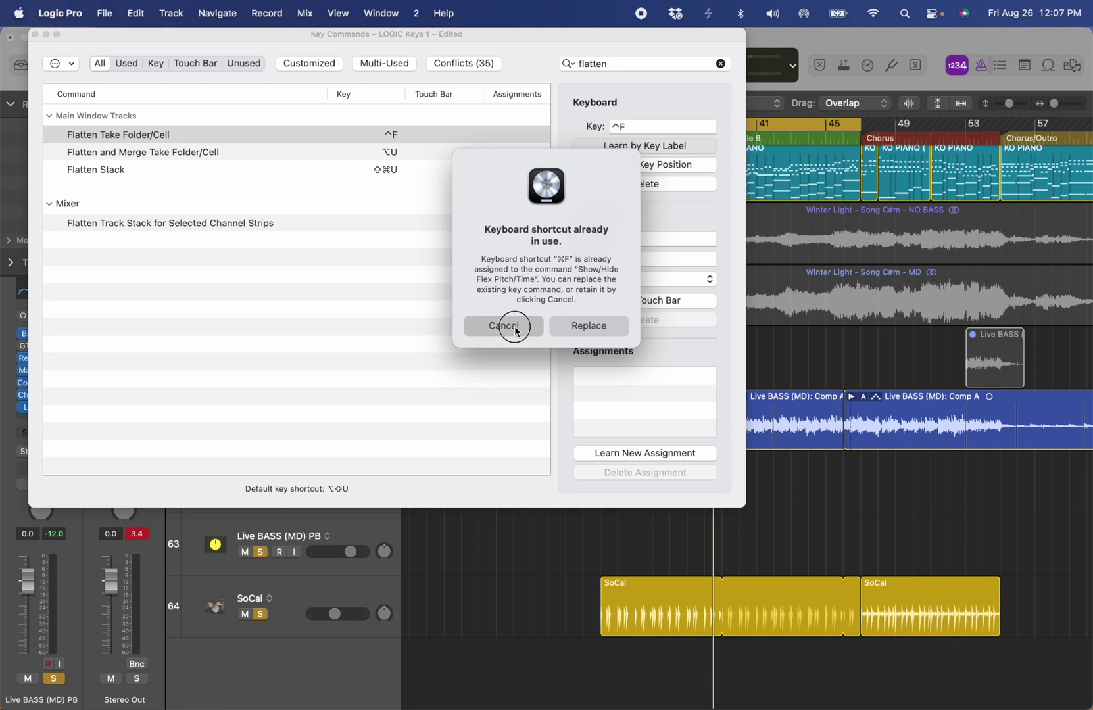
left_click(35, 34)
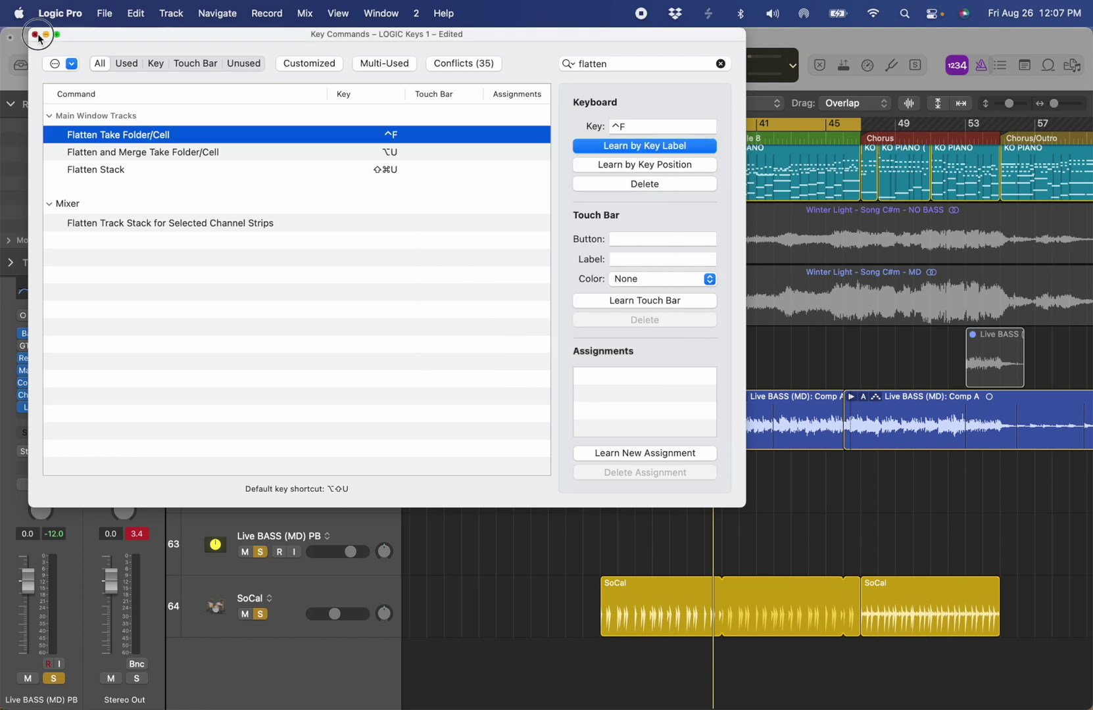
left_click(641, 439)
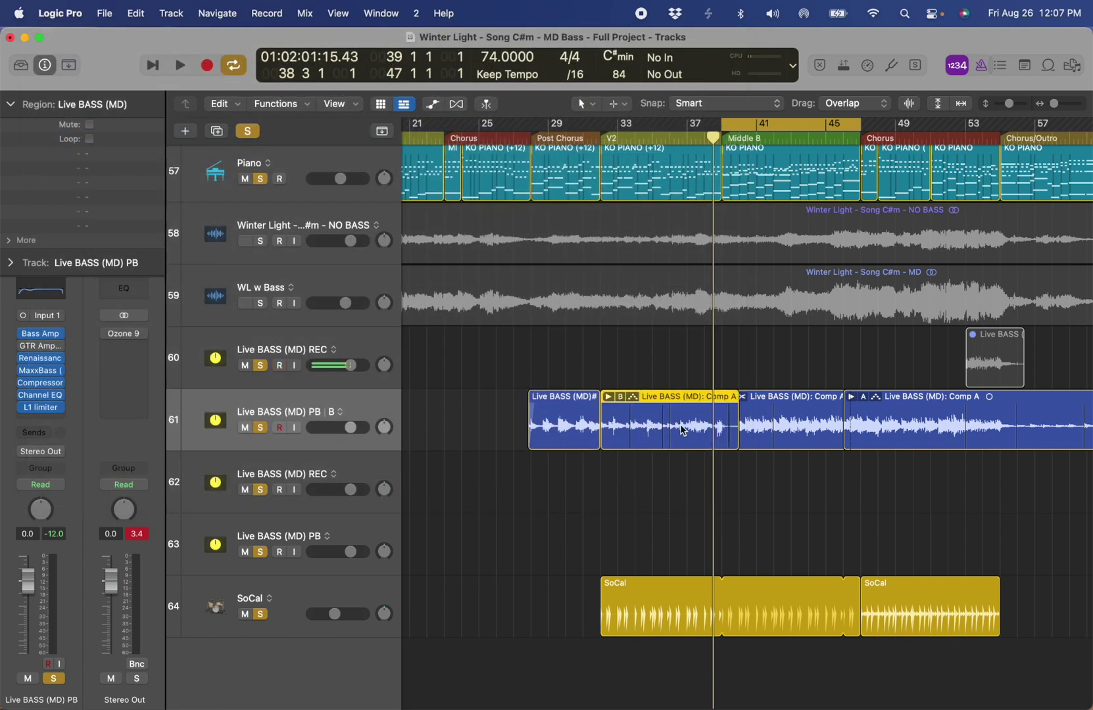
- Select all take folders on track 61 and flatten them with Control-F into separate regions
left_click(626, 403)
key("Escape")
left_click_drag(496, 367, 896, 454)
key("ctrl+f")
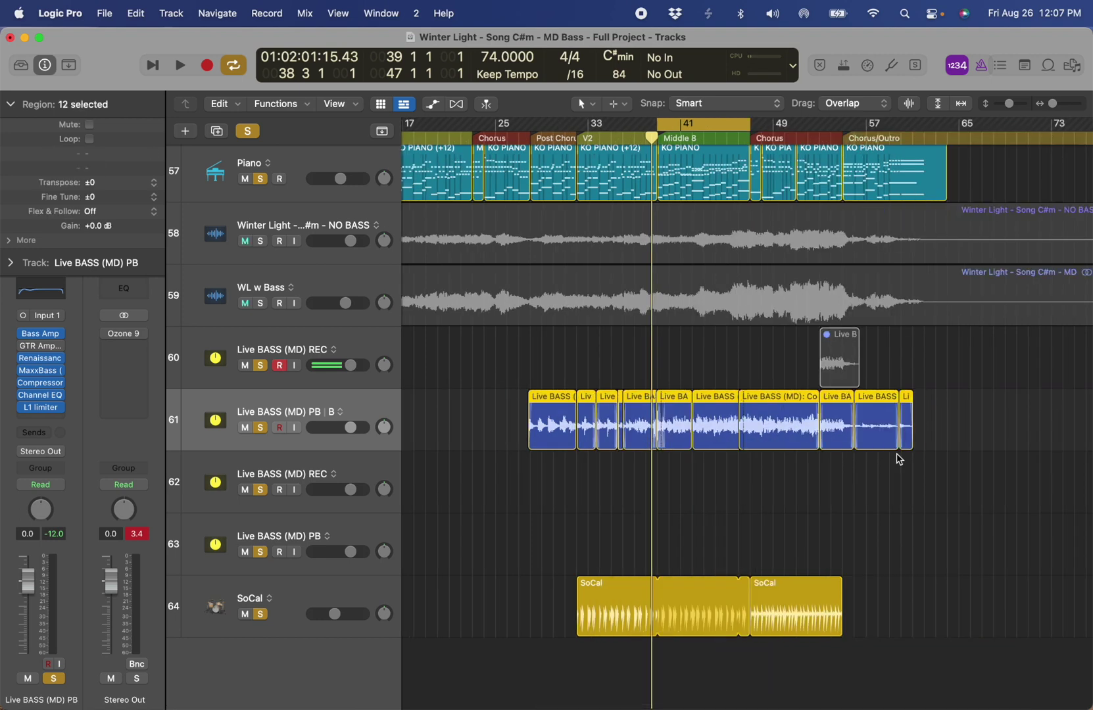
key("super+Left")
scroll(865, 438, "up", 5)
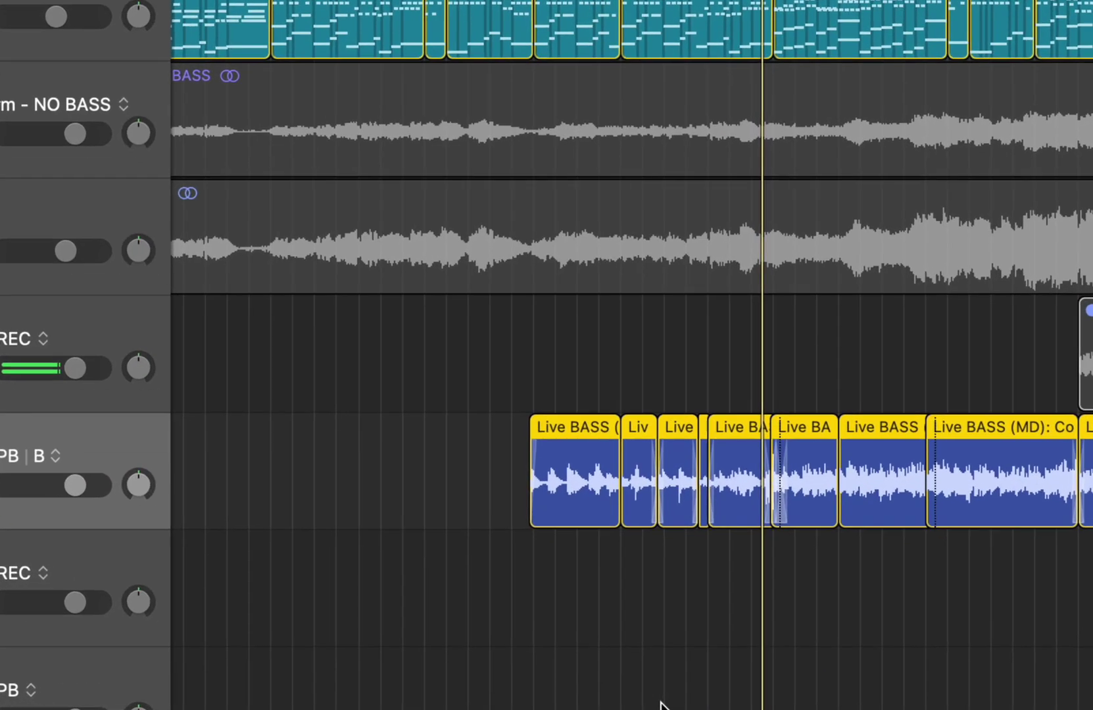
key("ctrl+f")
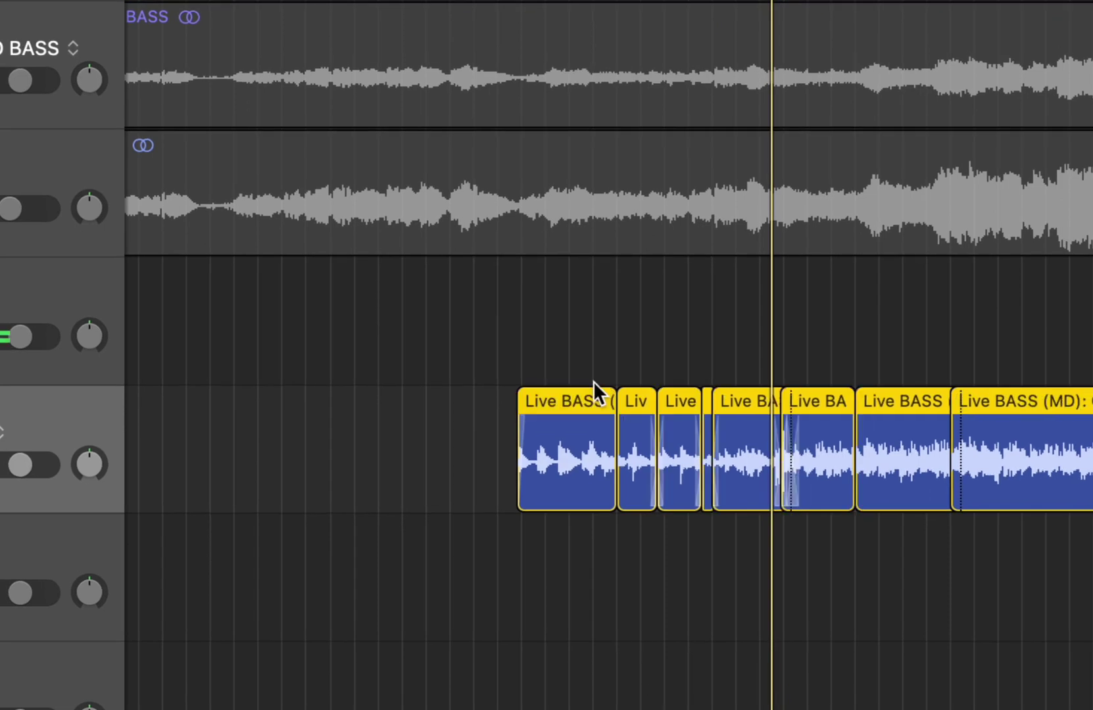
left_click_drag(574, 366, 677, 578)
scroll(654, 537, "up", 4)
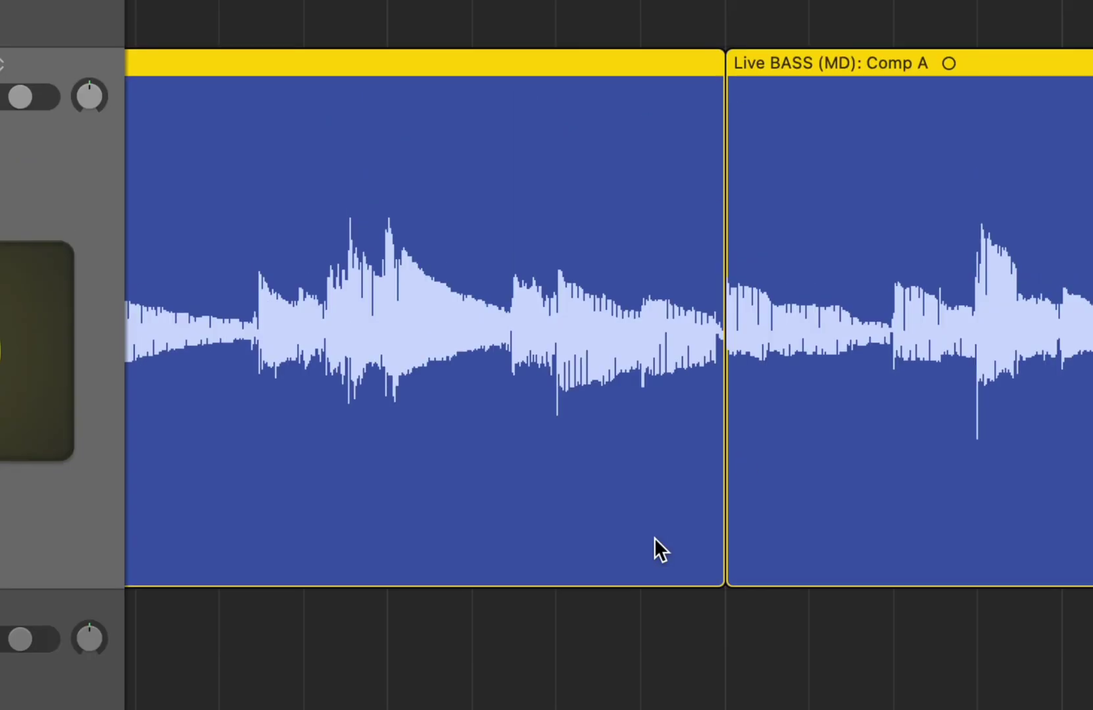
- Cycle the single bar starting at 46 and audition the bass comp there
key("z")
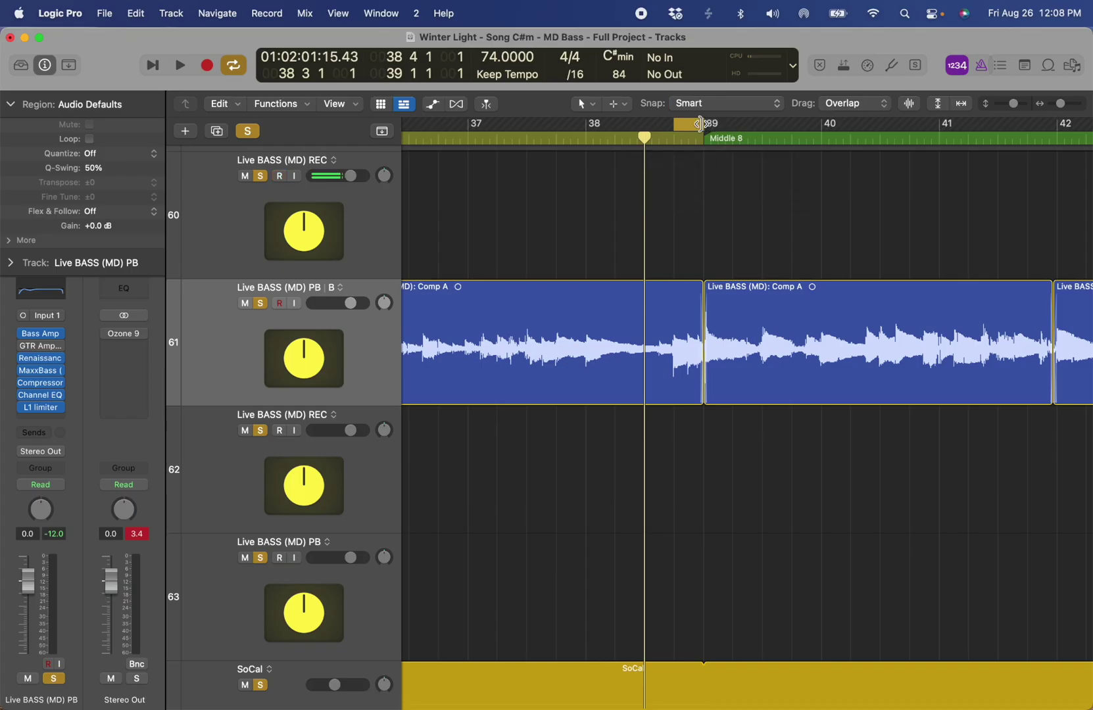
left_click_drag(700, 124, 732, 124)
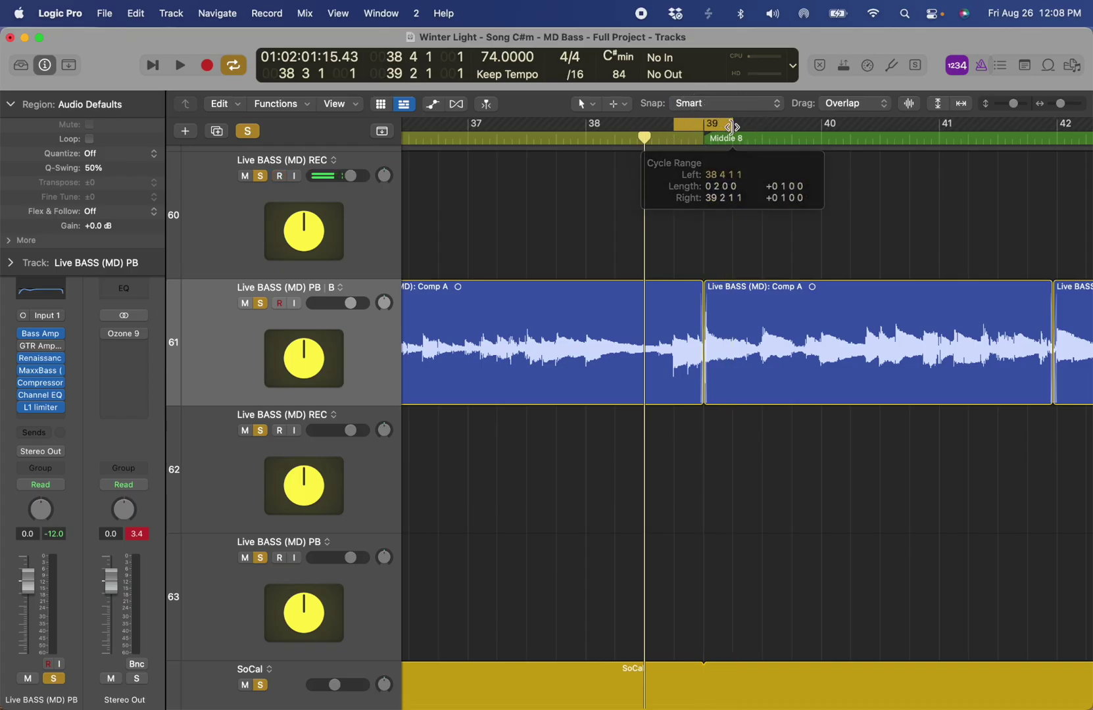
key("space")
key("super+Left")
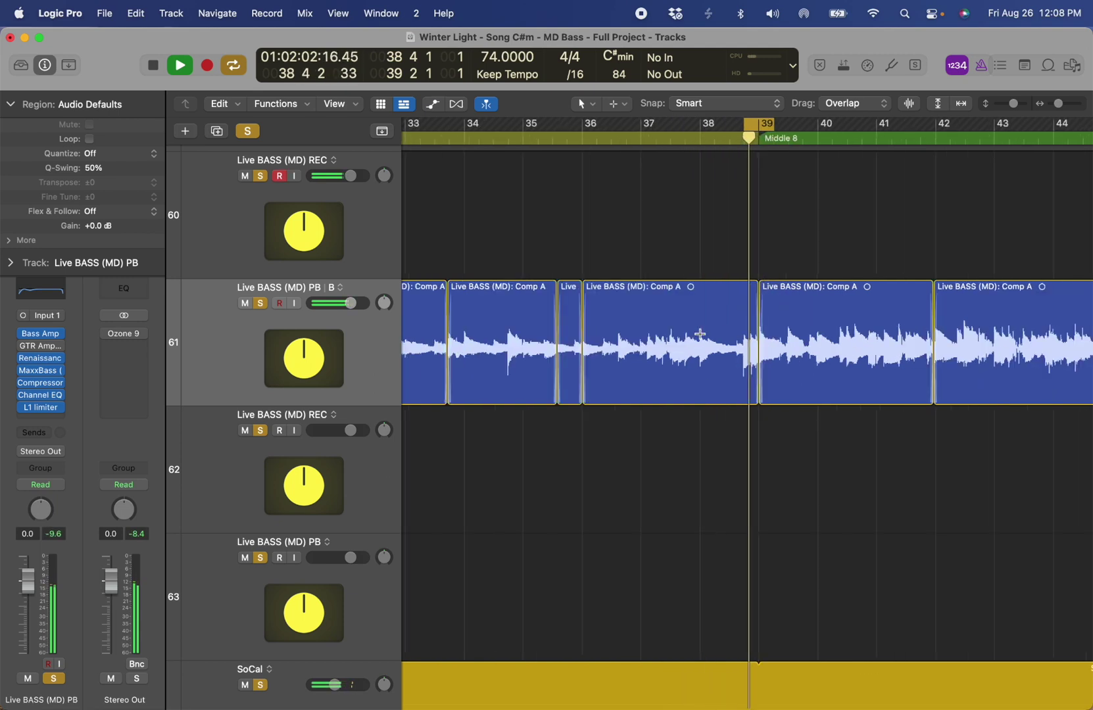
key("space")
scroll(731, 301, "right", 10)
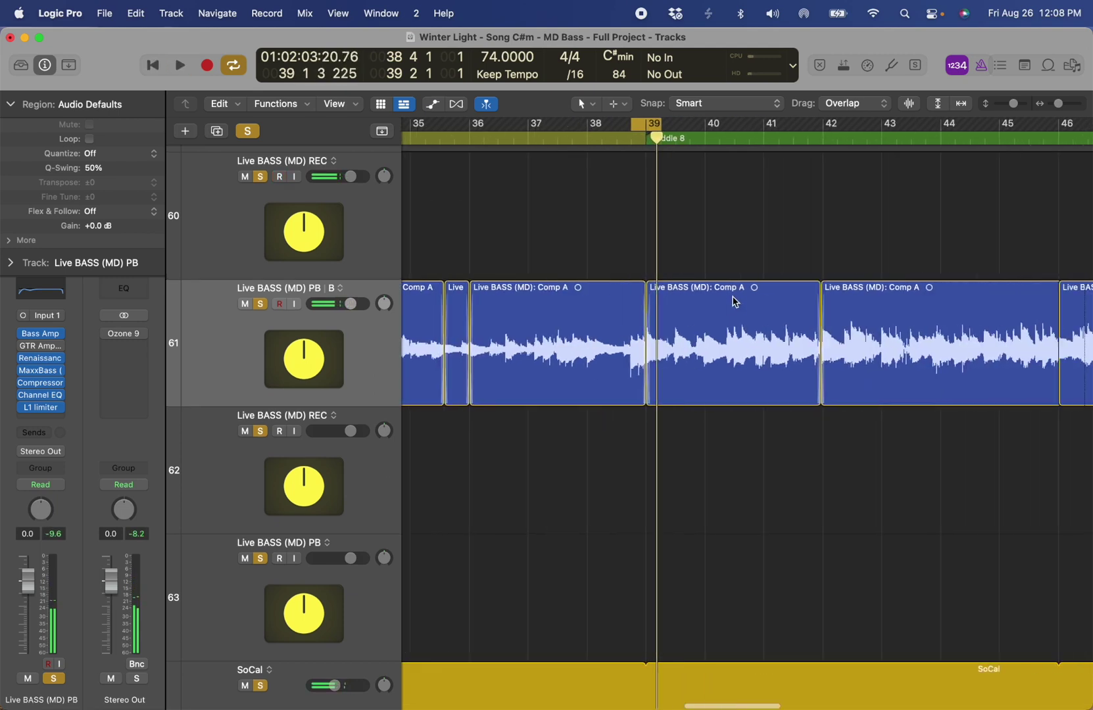
left_click(749, 326)
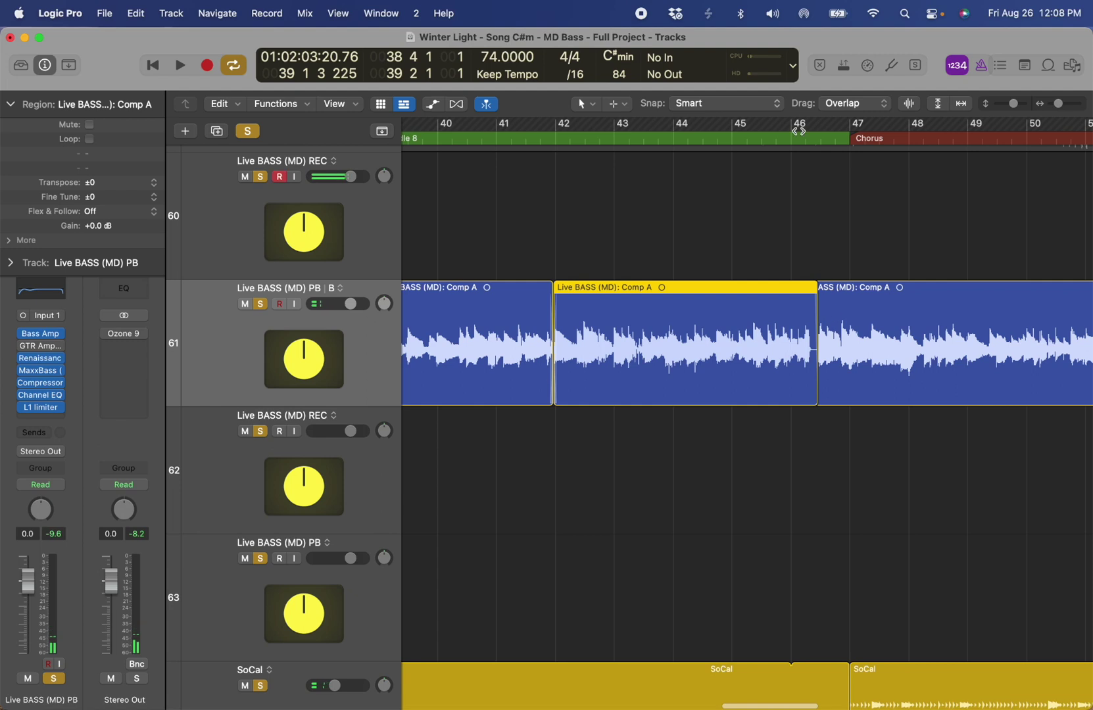
left_click_drag(795, 125, 869, 139)
key("space")
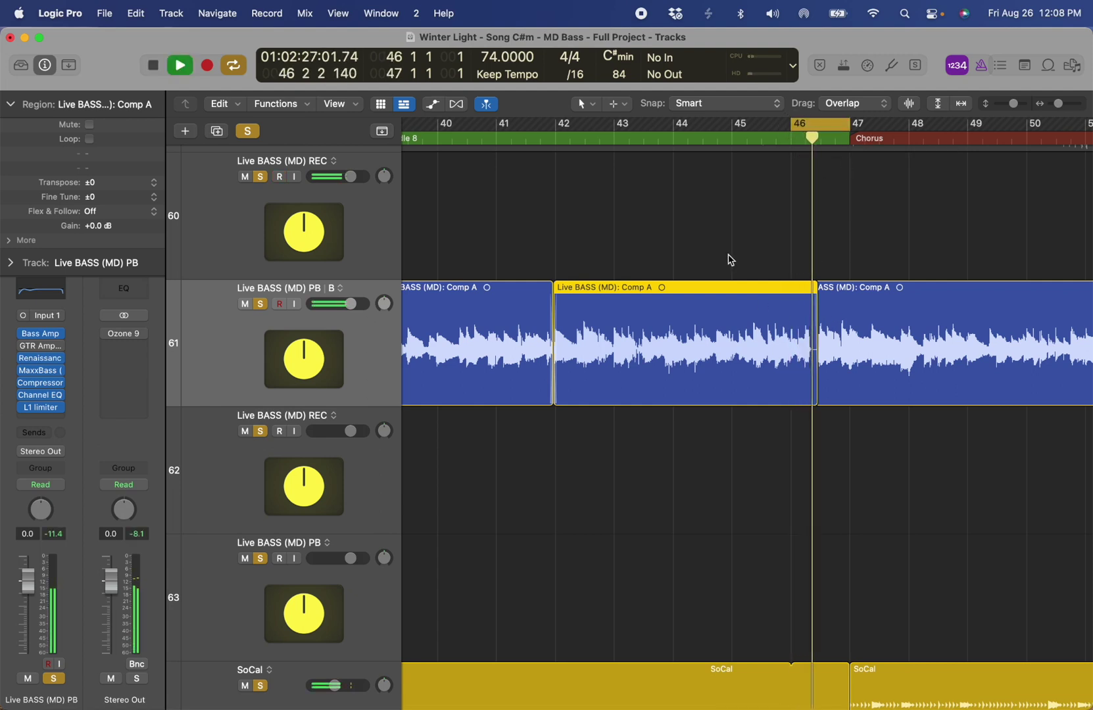
left_click_drag(729, 256, 937, 507)
key("space")
- Split the Comp A region at bar 46 and add a short crossfade at the junction
key("super+t")
left_click(806, 437)
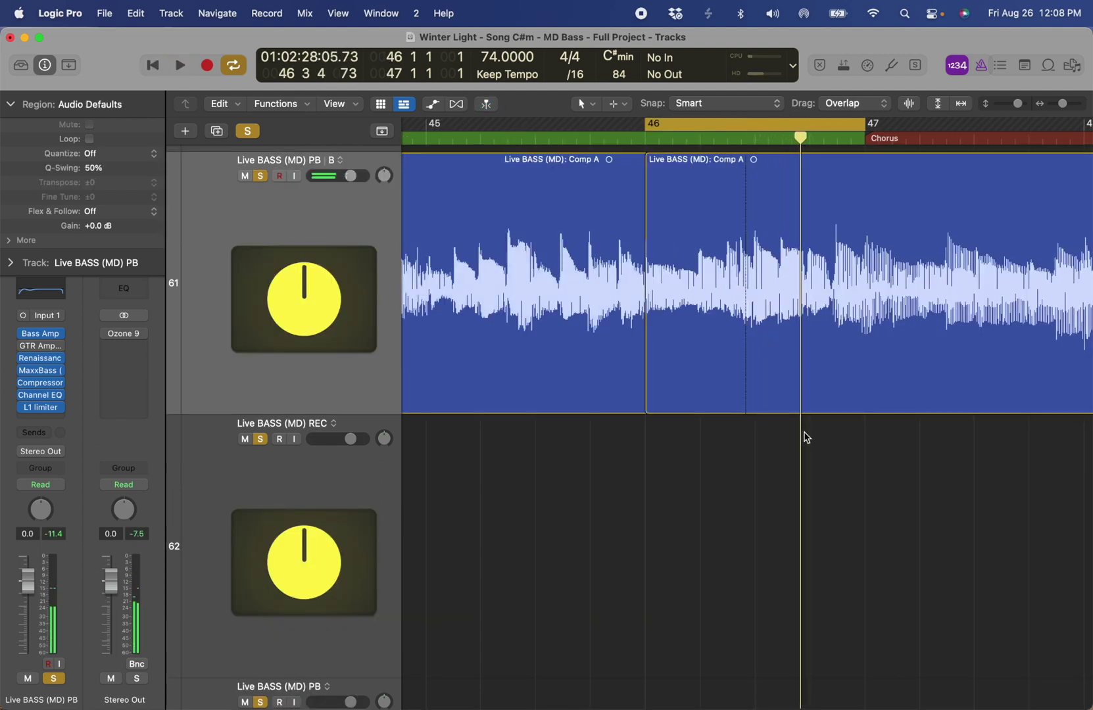
left_click_drag(654, 406, 718, 391)
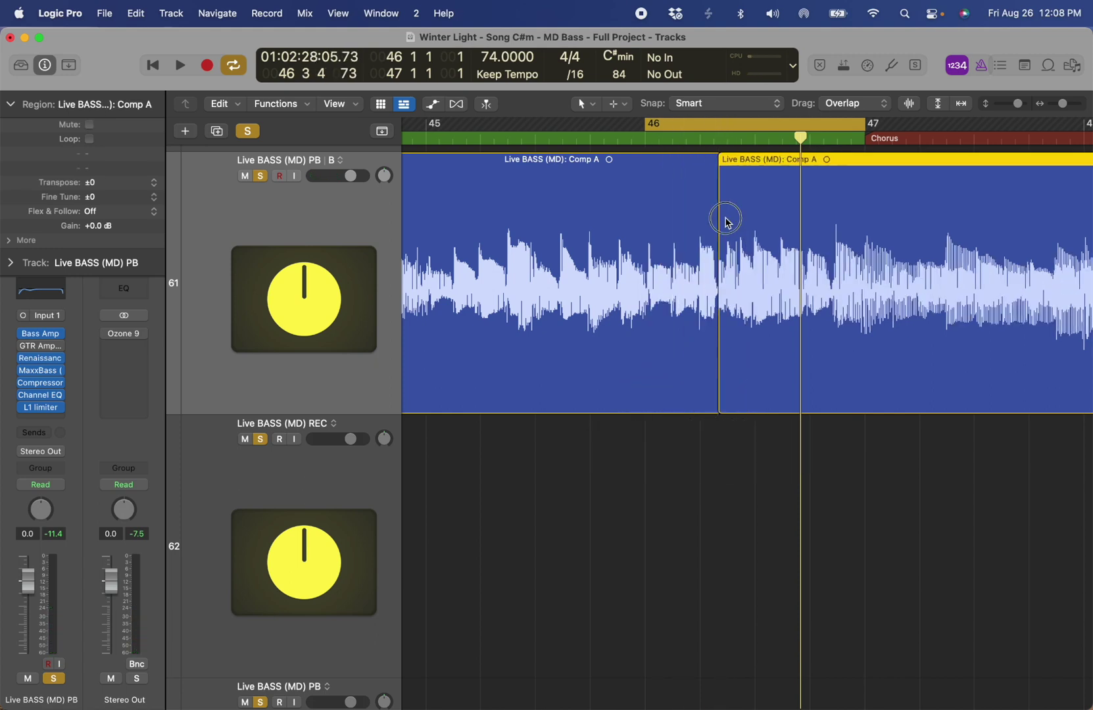
left_click_drag(716, 218, 717, 221)
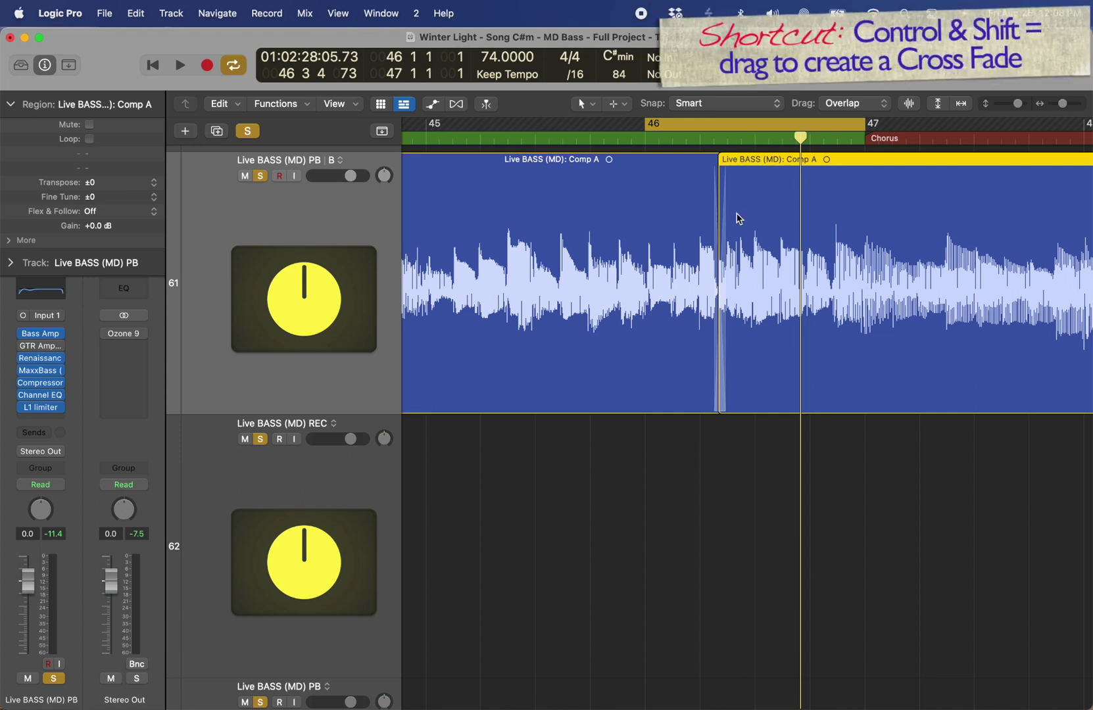
key("space")
key("super+f")
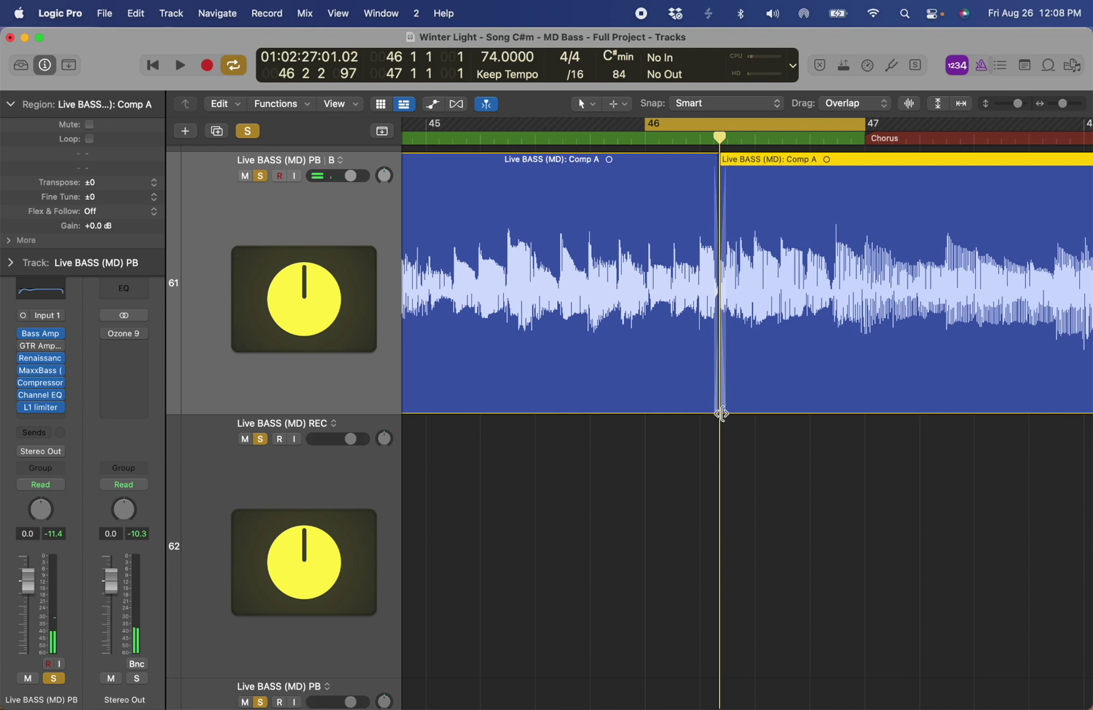
mouse_move(722, 413)
left_mouse_down()
mouse_move(654, 391)
mouse_move(722, 399)
left_mouse_up()
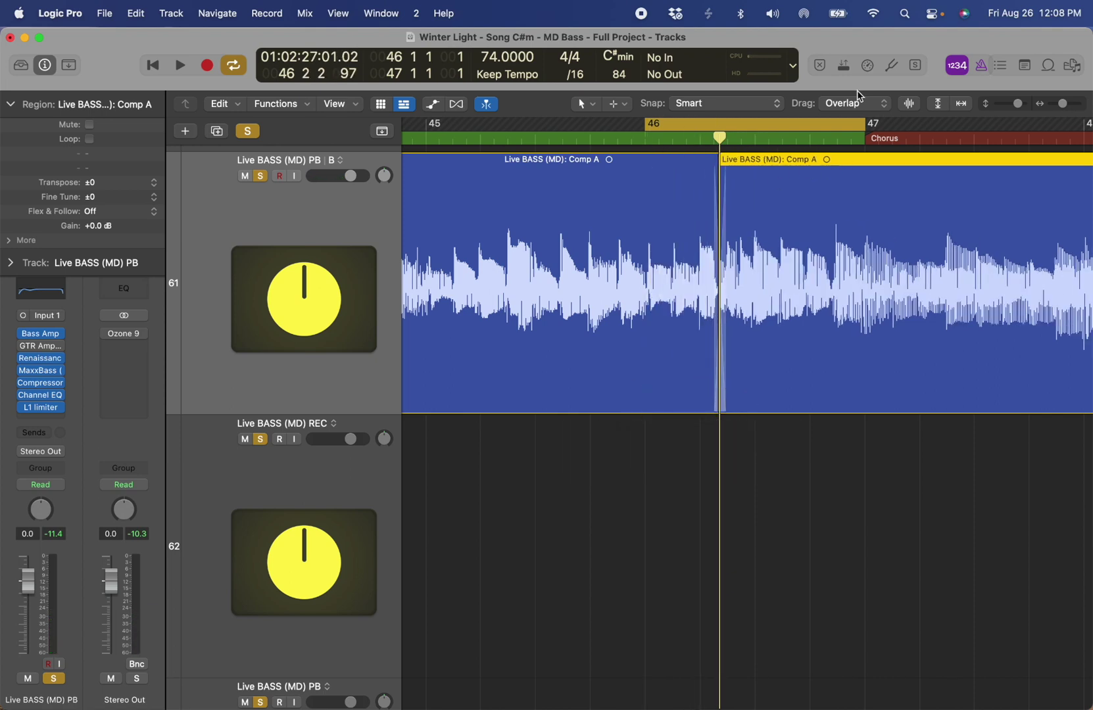
- Set region dragging to No Overlap and move the edit point back near bar 46
left_click(852, 103)
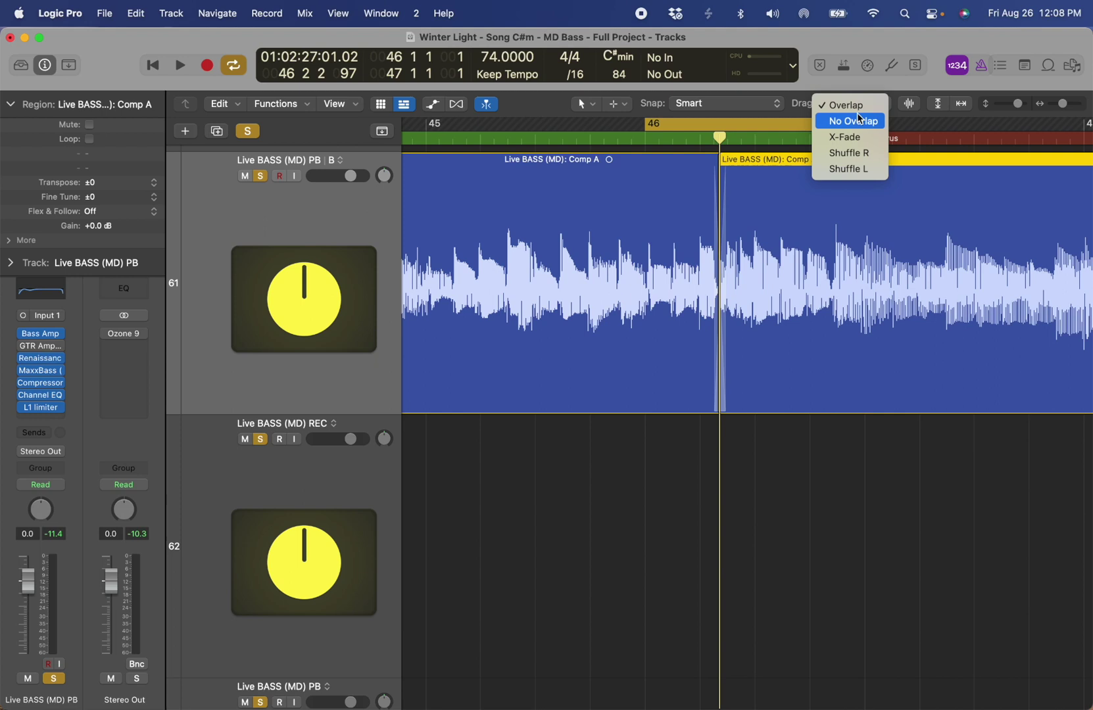
left_click(858, 119)
left_click_drag(724, 393, 648, 358)
left_click(654, 481)
key("space")
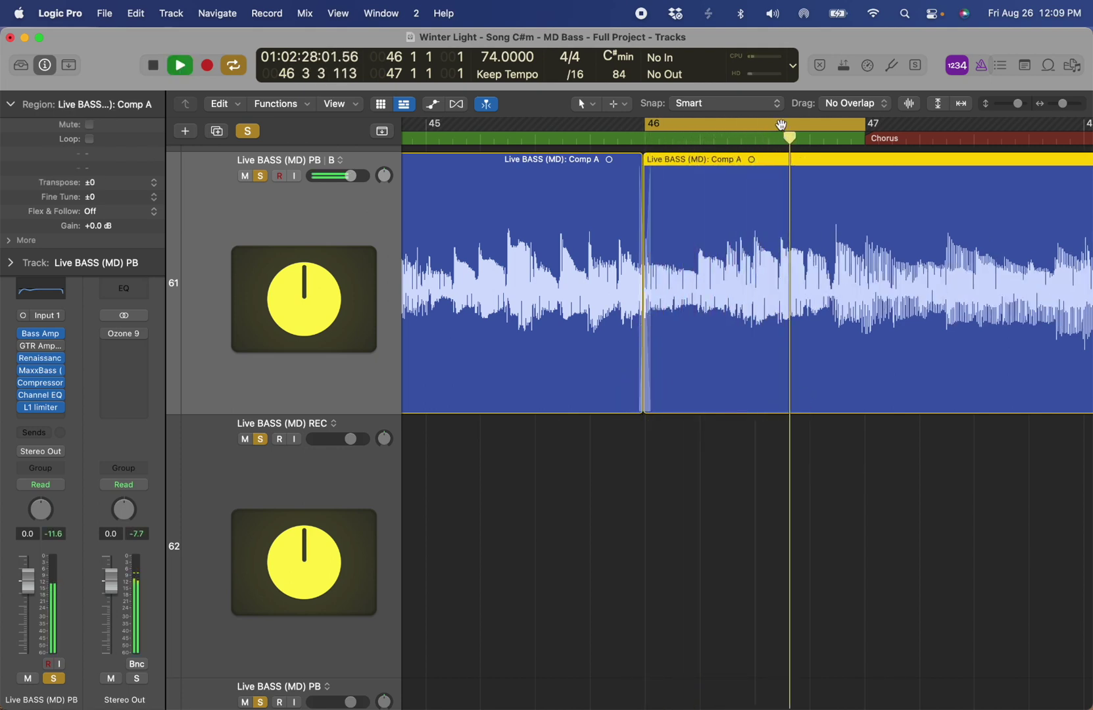
key("space")
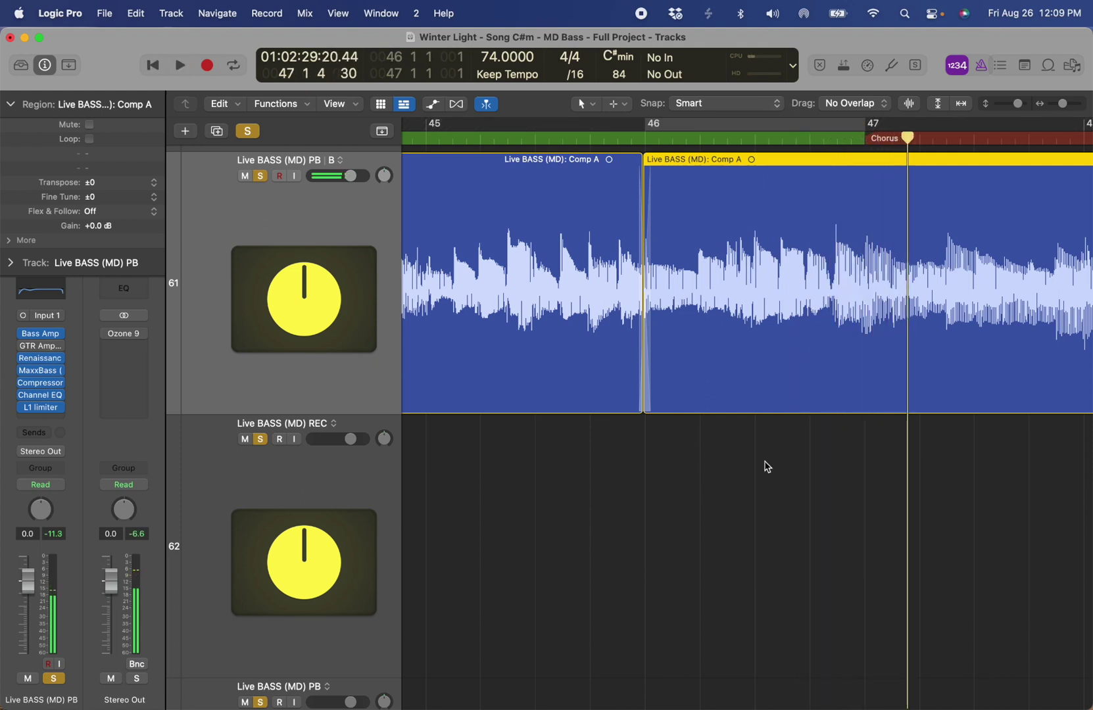
- Lengthen the final Comp A region near bar 61 by two beats
key("z")
scroll(813, 340, "right", 5)
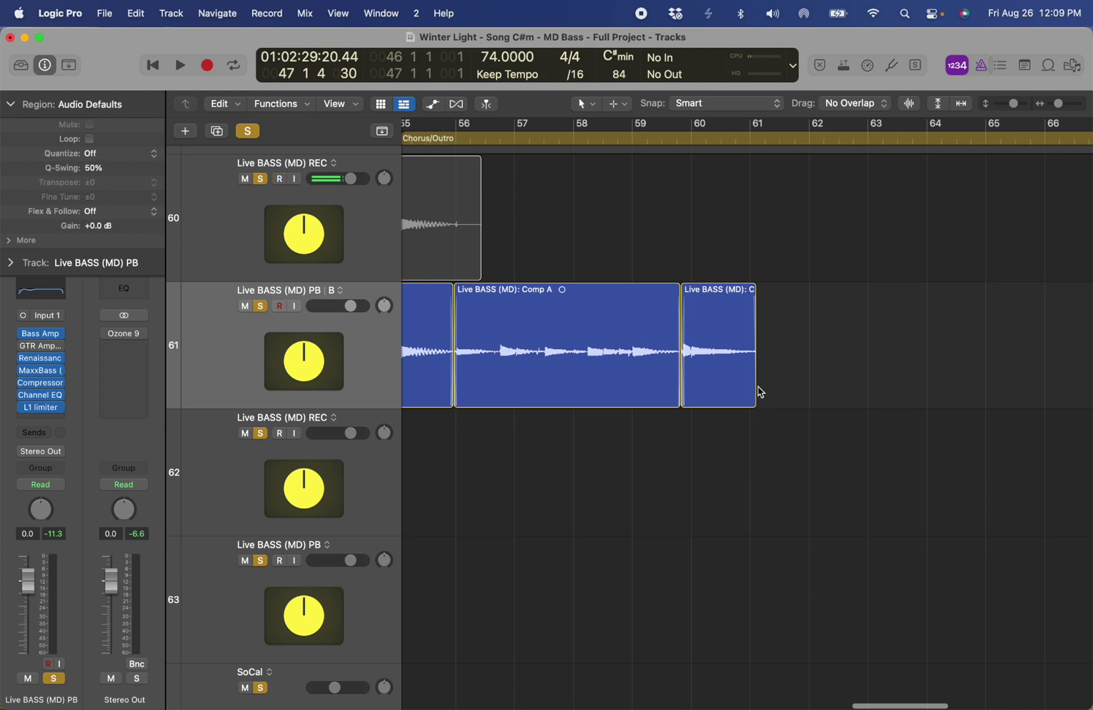
left_click_drag(755, 396, 783, 395)
left_click(839, 344, "ctrl+alt")
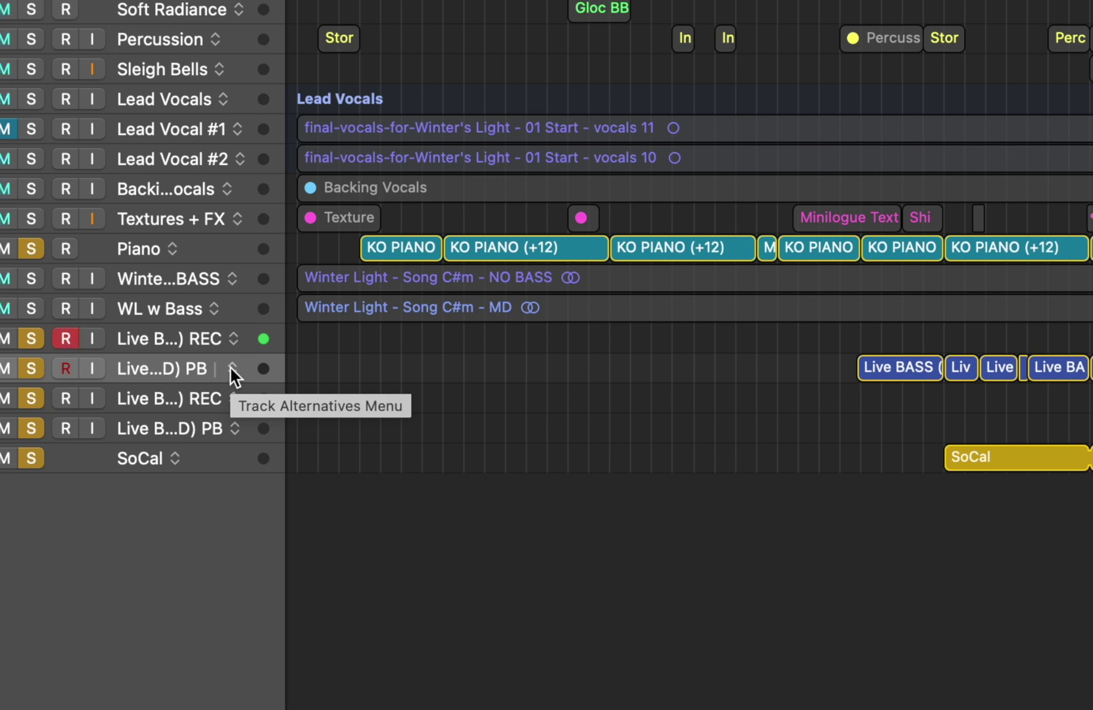
- Switch the bass track to alternative A to inspect its original take folders, then back to B
left_click(230, 368)
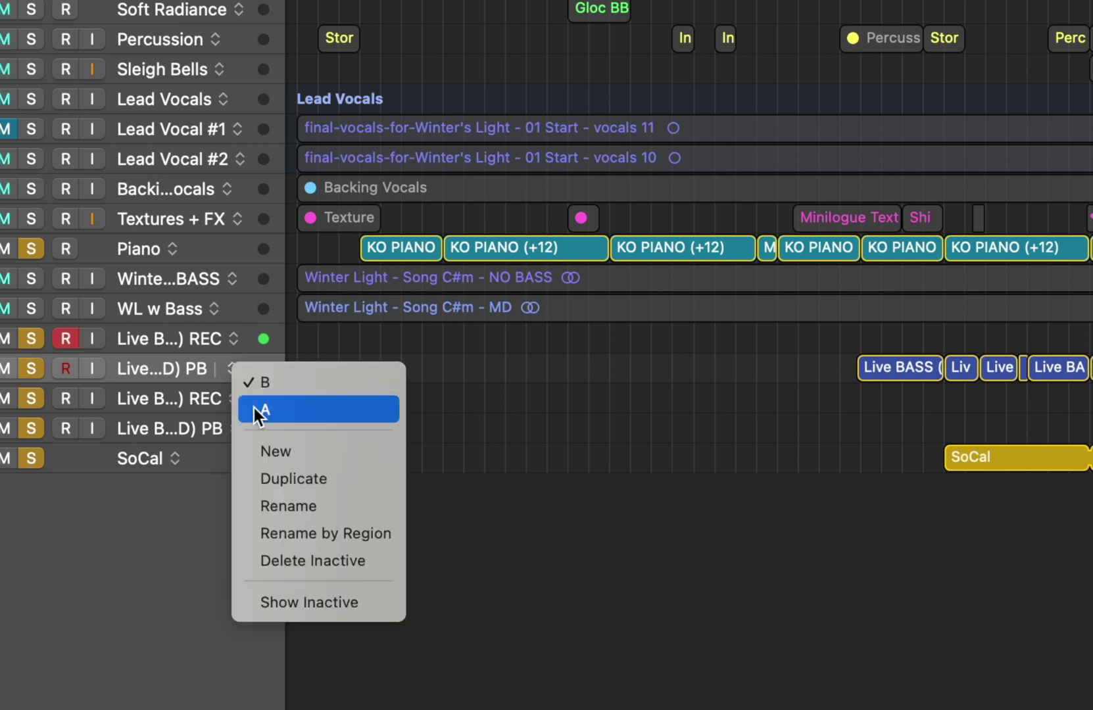
left_click(255, 409)
left_click_drag(855, 326, 1089, 442)
left_click(180, 157)
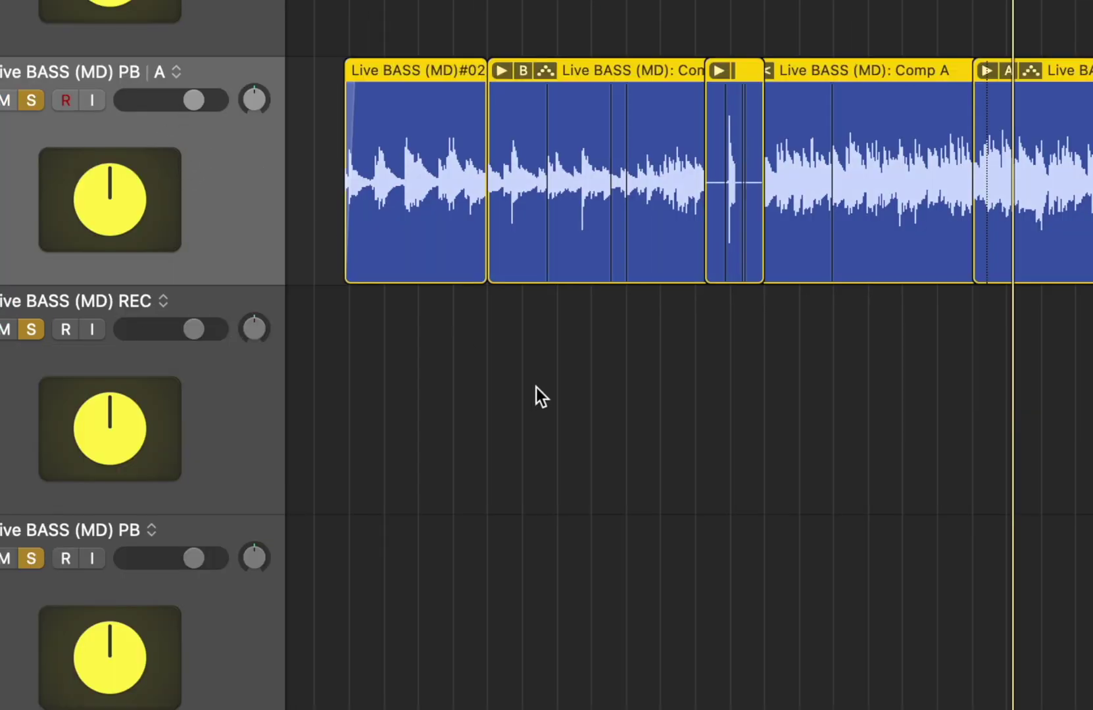
key("super+z")
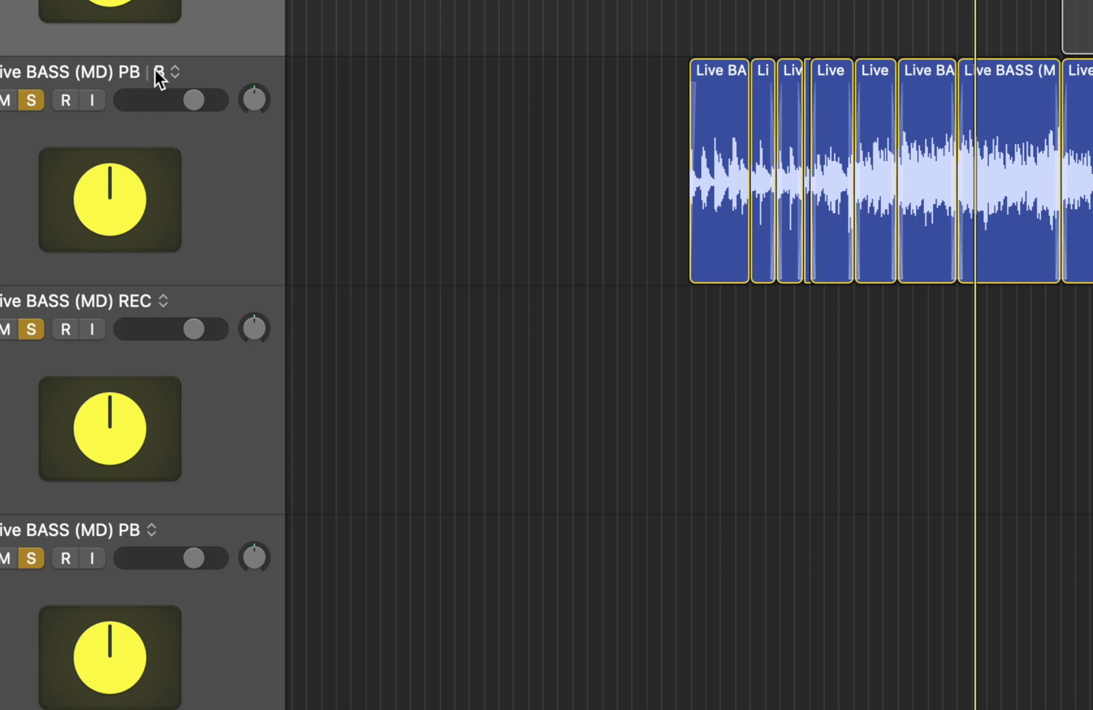
- Review the flattened Comp A regions through the chorus, keeping the bass track on alternative B
left_click(167, 72)
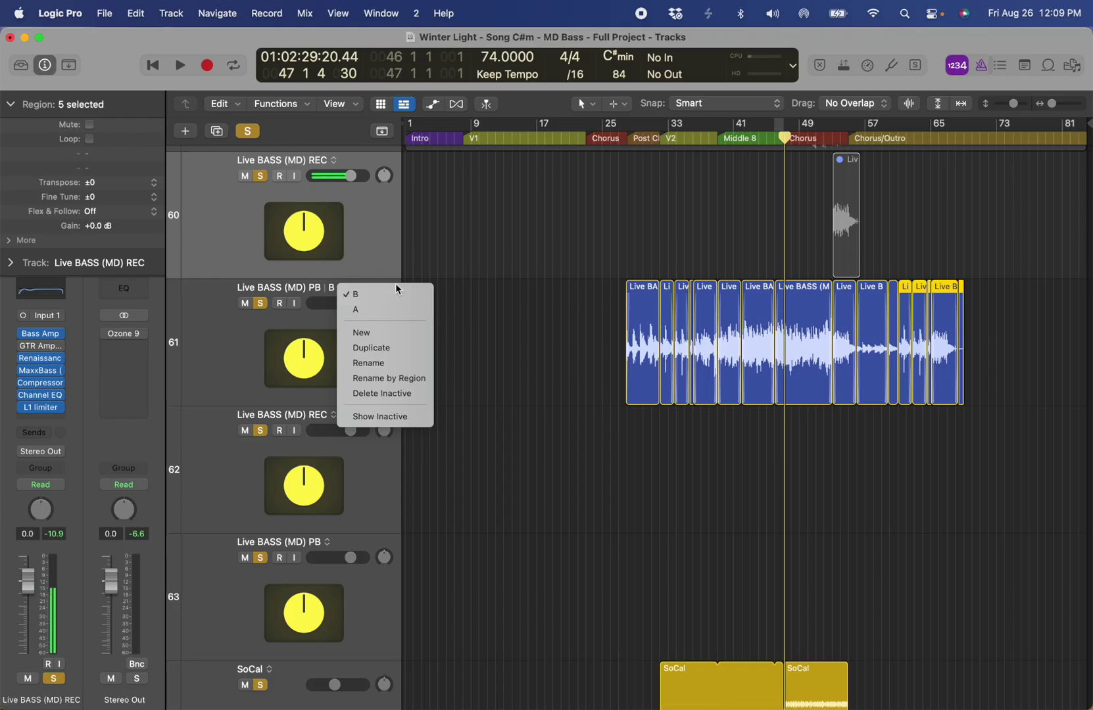
left_click(555, 103)
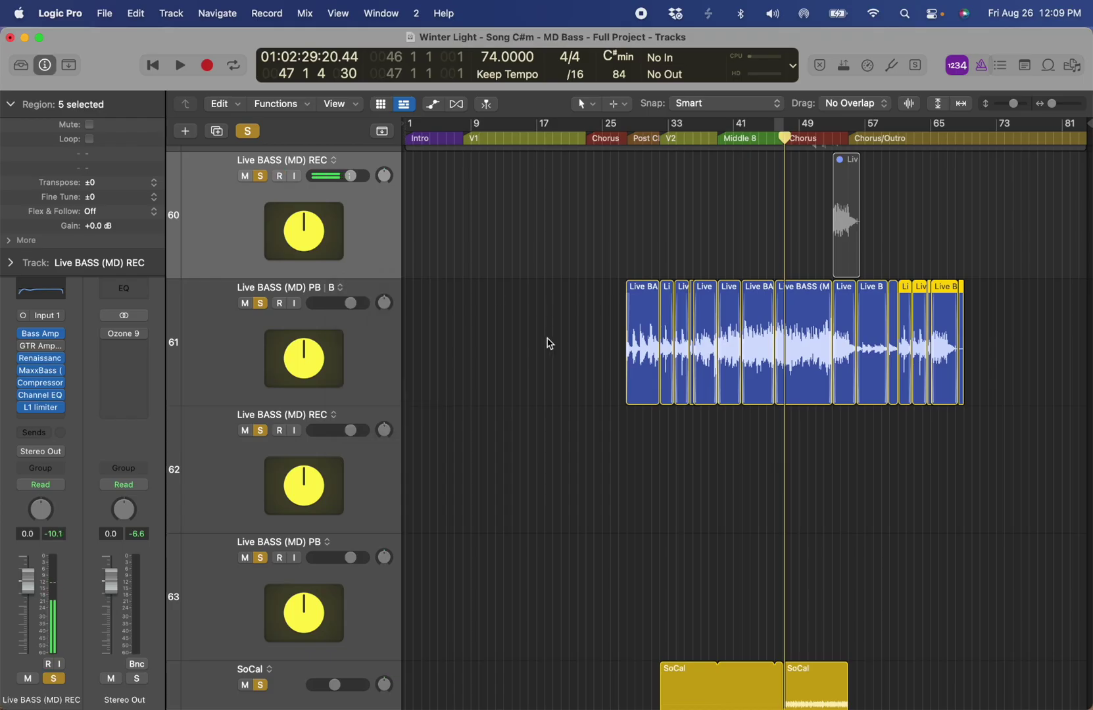
key("ctrl+r")
key("super+Right")
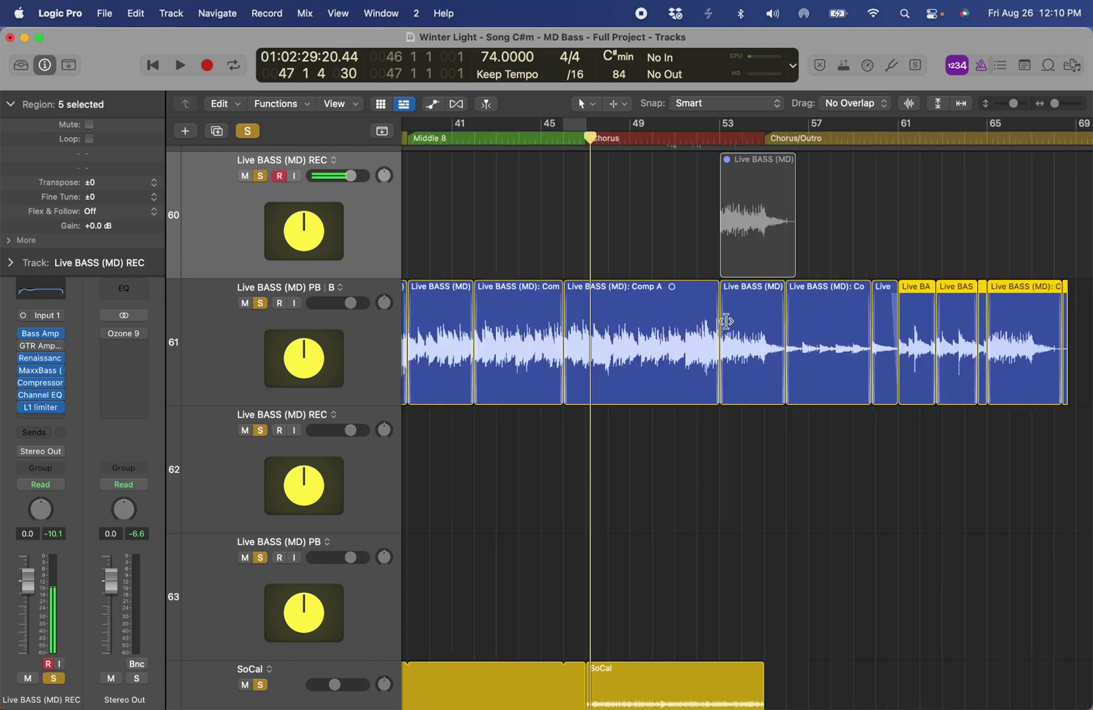
left_click(611, 347)
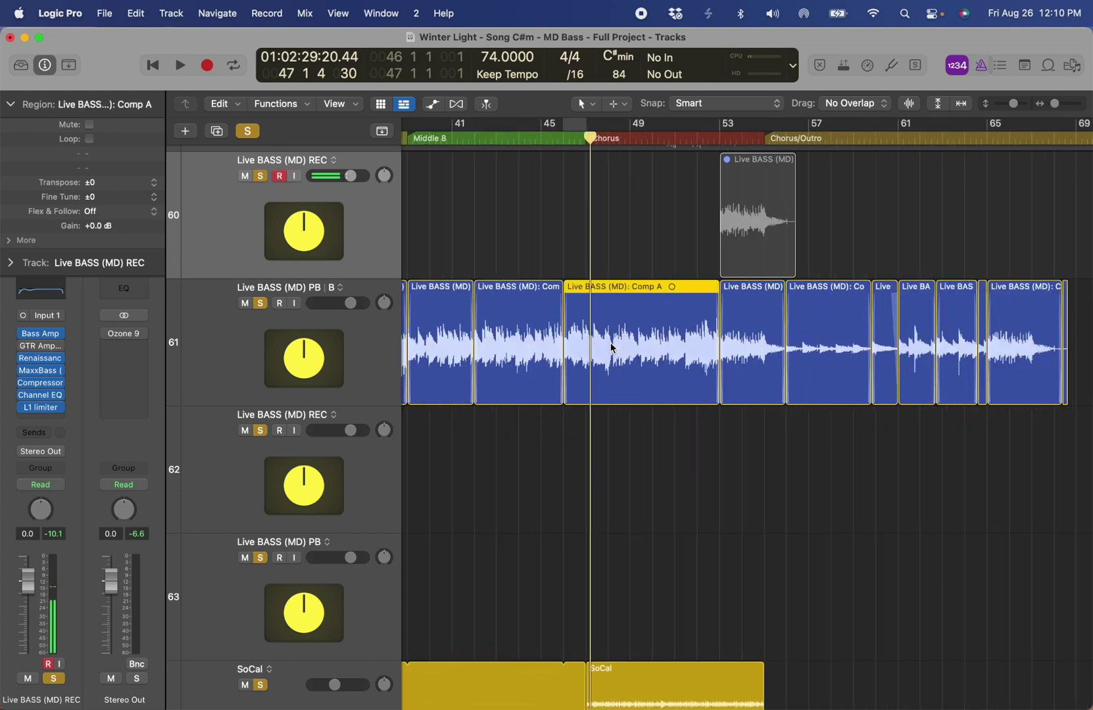
left_click(340, 288)
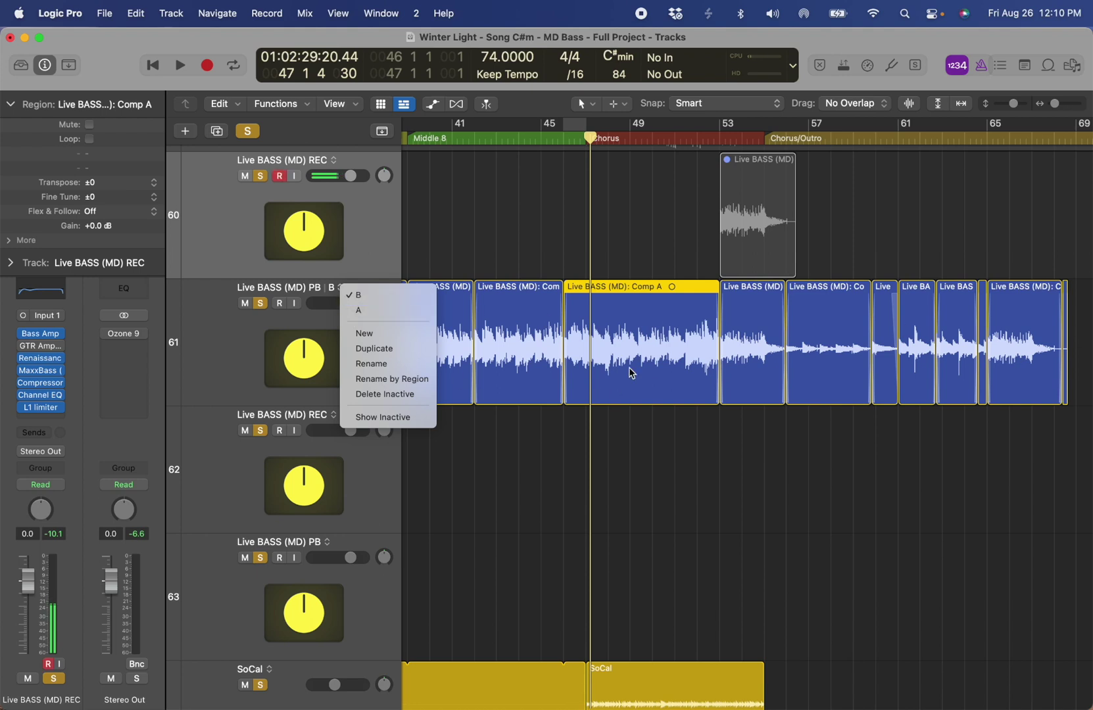
left_click(636, 477)
left_click(372, 365)
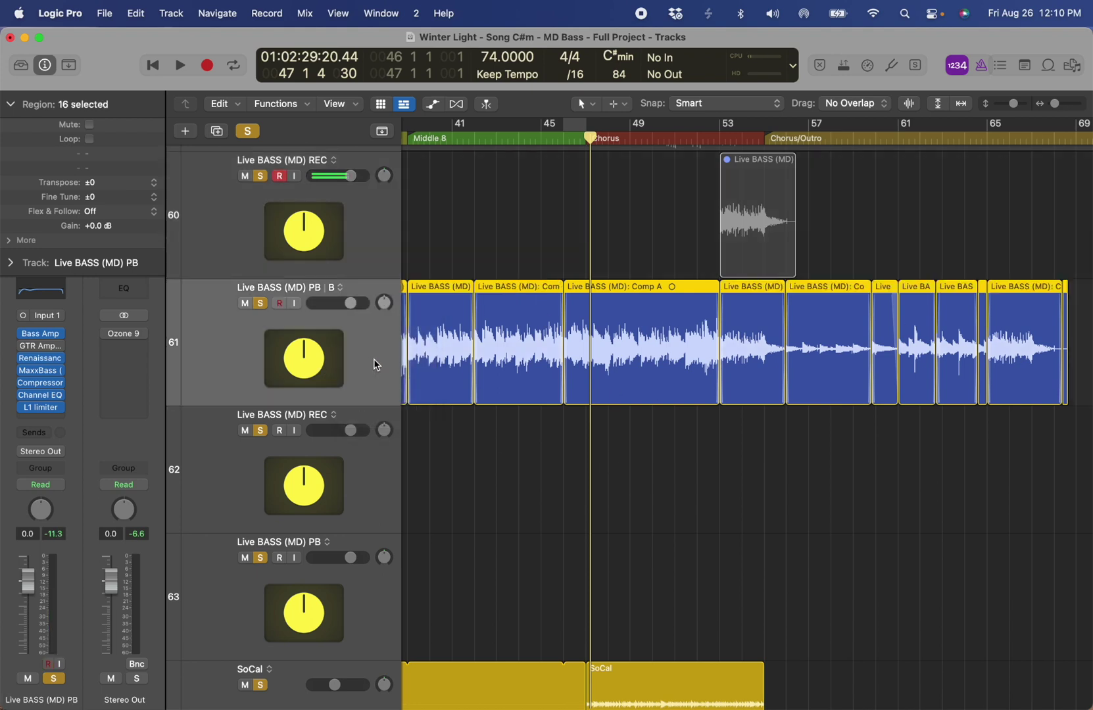
left_click(341, 288)
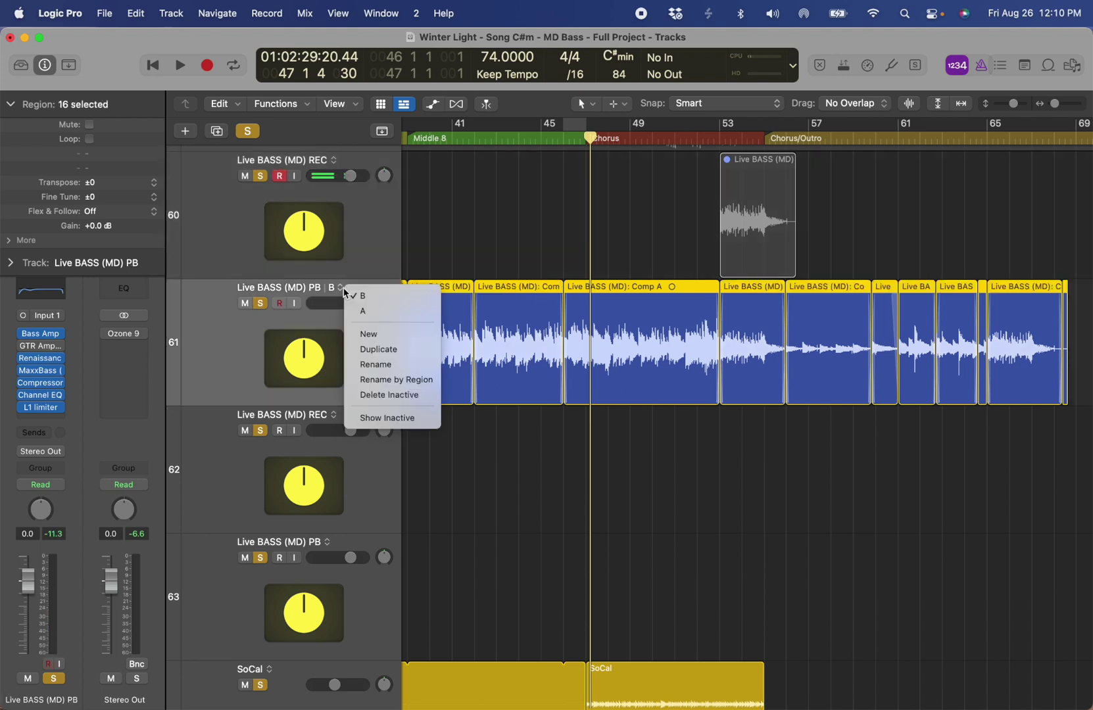
left_click(629, 486)
key("z")
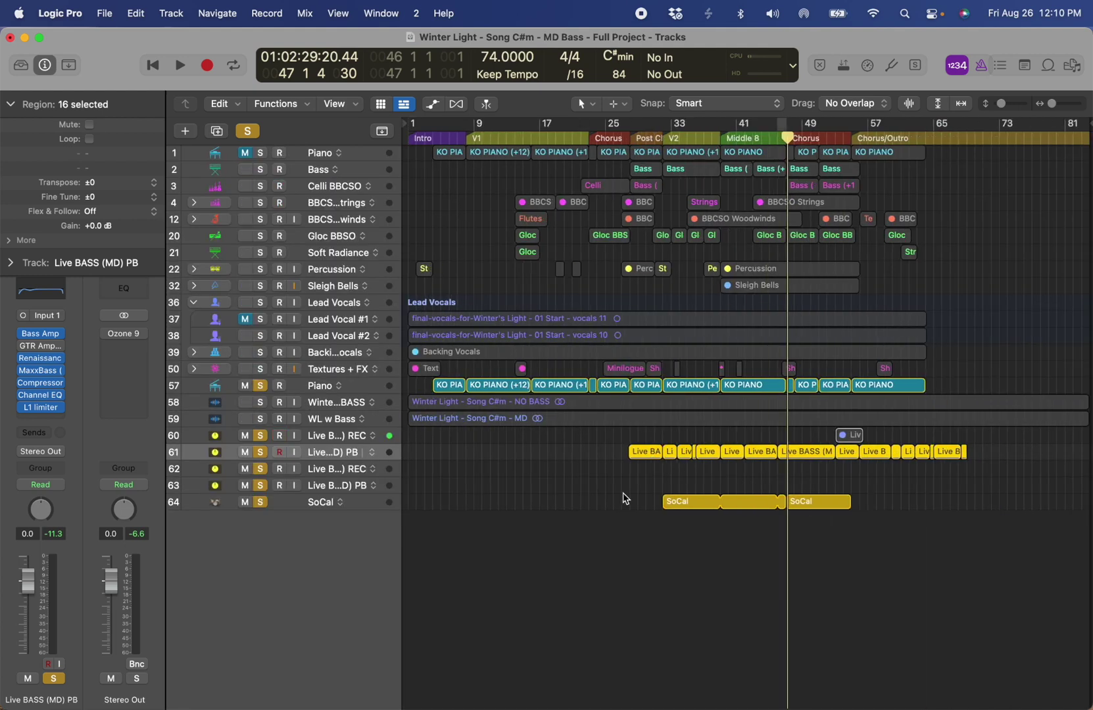
- Set a cycle from bar 1 to bar 66 and record-arm the Live BASS REC track
left_click_drag(409, 126, 939, 241)
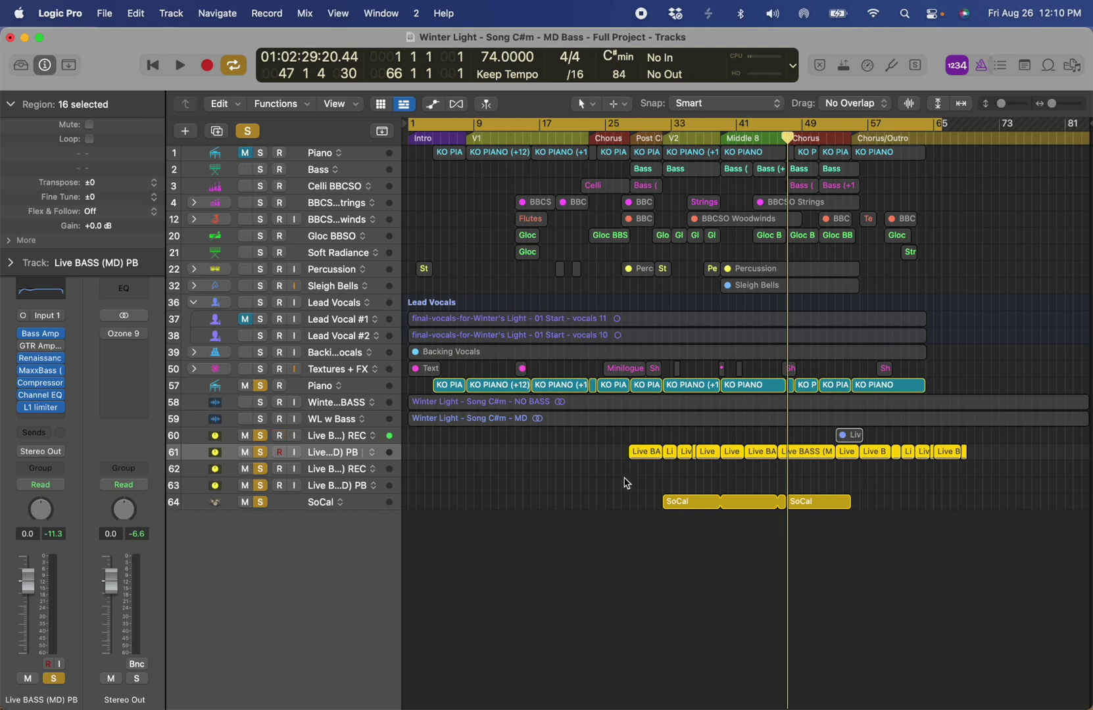
left_click(282, 438)
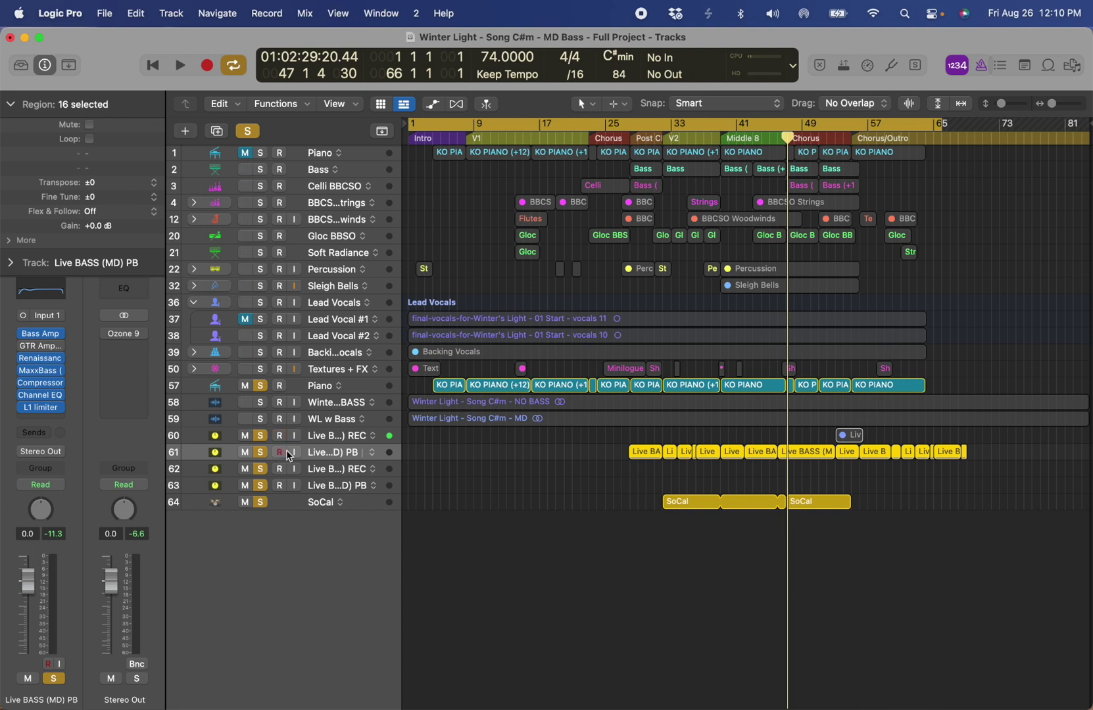